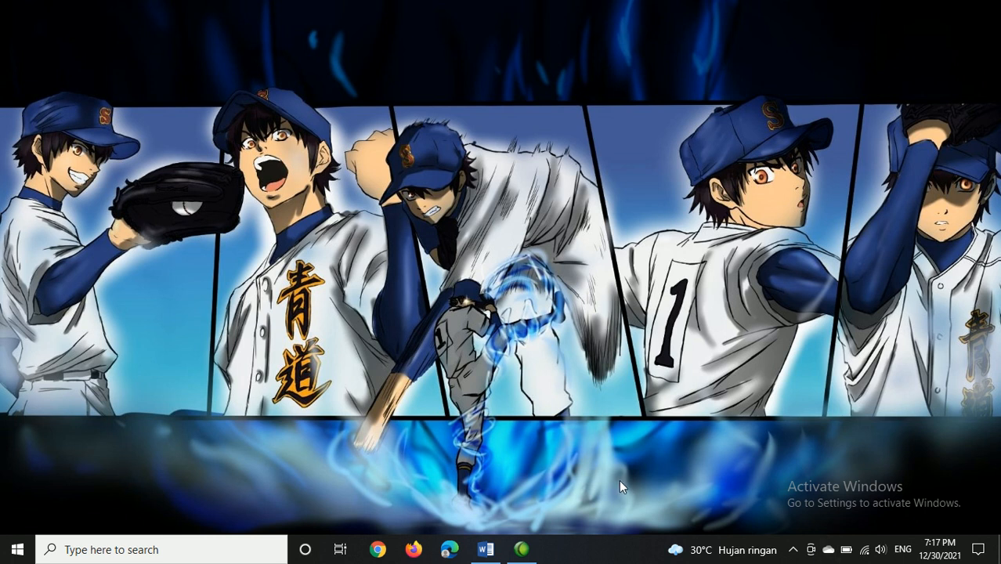
Step: Switch to the Word document "7. BAB I" and put the cursor on the ABSTRAK heading line
{"action": "left_click", "coordinate": [485, 551]}
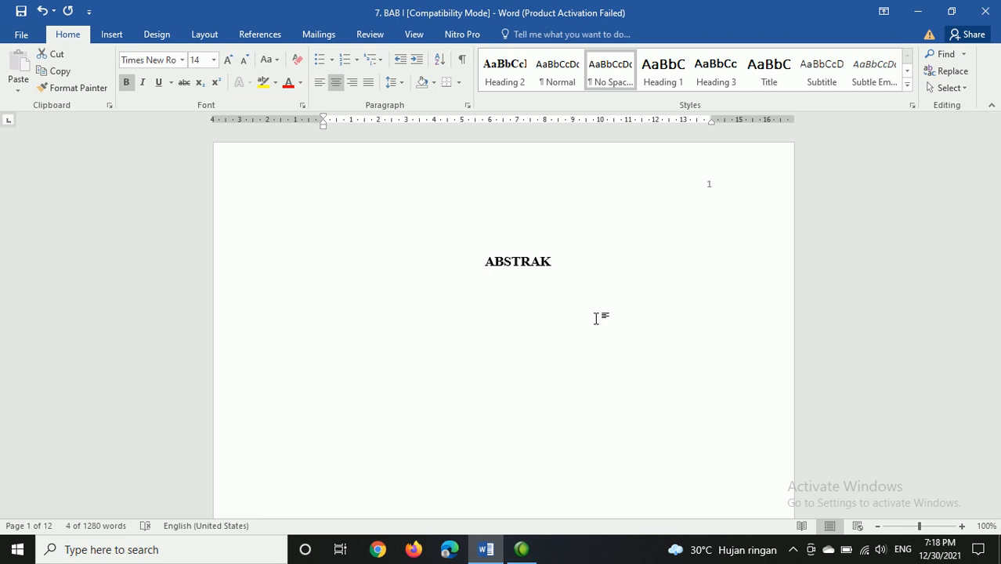
{"action": "left_click", "coordinate": [614, 243]}
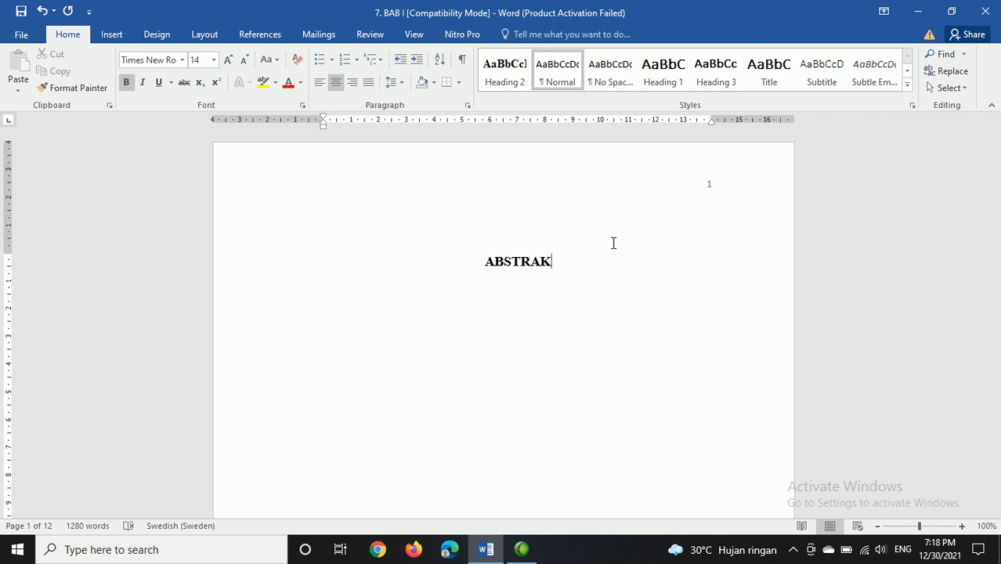
Step: Add a justified manual contents entry above the ABSTRAK heading: ABSTRAK, a row of dots and page number 1
{"action": "key", "text": "Home"}
{"action": "key", "text": "Return"}
{"action": "key", "text": "Up"}
{"action": "key", "text": "ctrl+j"}
{"action": "type", "text": "D"}
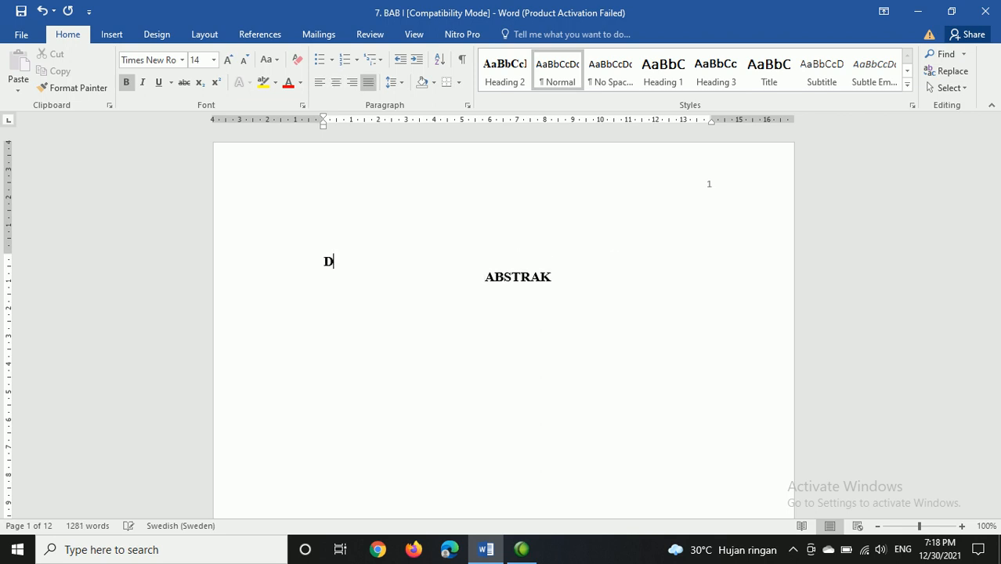
{"action": "type", "text": "AFTAR"}
{"action": "key", "text": "BackSpace"}
{"action": "key", "text": "BackSpace"}
{"action": "key", "text": "BackSpace"}
{"action": "key", "text": "BackSpace"}
{"action": "key", "text": "BackSpace"}
{"action": "key", "text": "BackSpace"}
{"action": "type", "text": "ABSTRAK ........."}
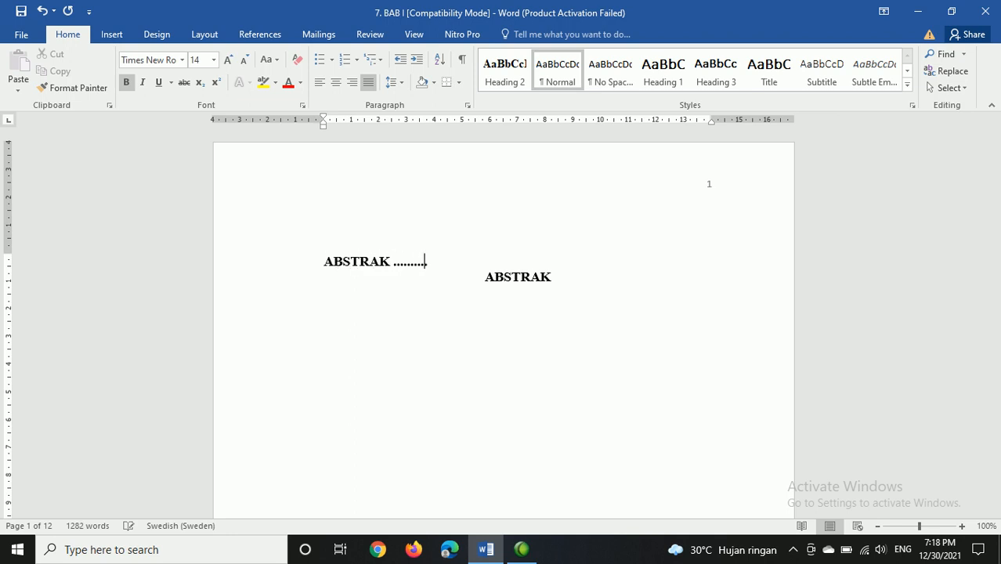
{"action": "type", "text": "....................................................................... "}
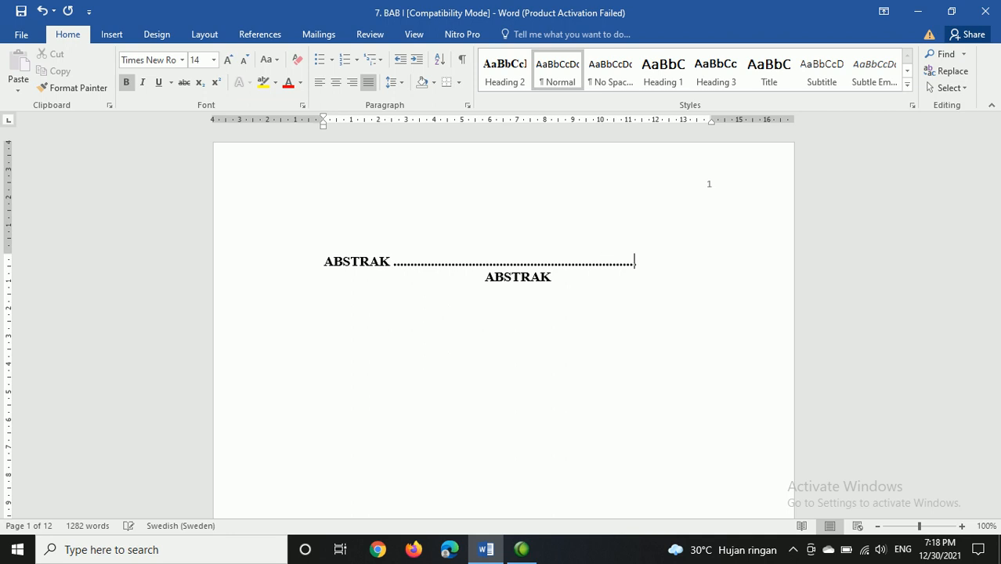
{"action": "type", "text": "1"}
{"action": "key", "text": "Return"}
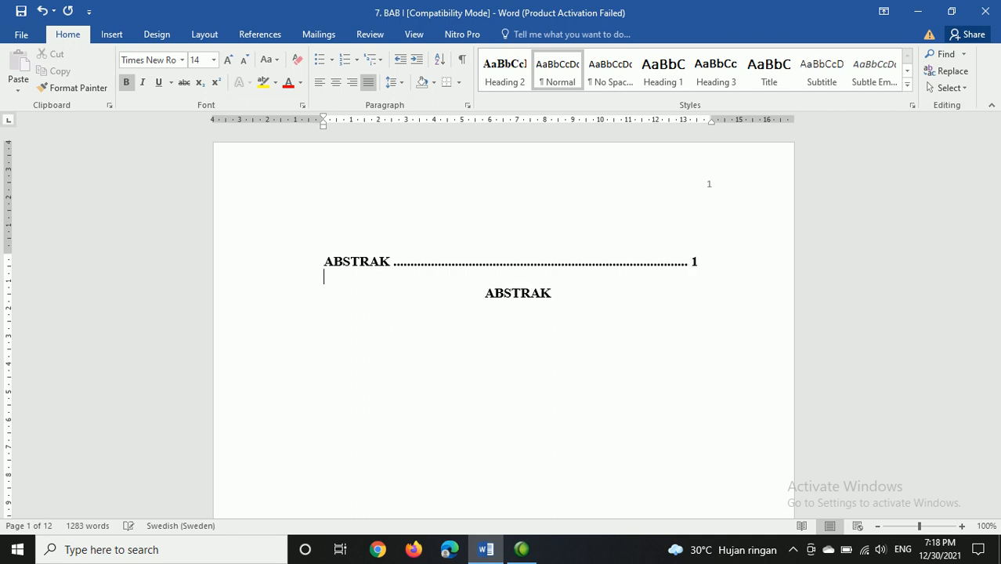
Step: Add a second manual contents entry reading KATA PENGANTAR, followed by a row of dots and page number 2
{"action": "type", "text": "KATA PENGANTAR ."}
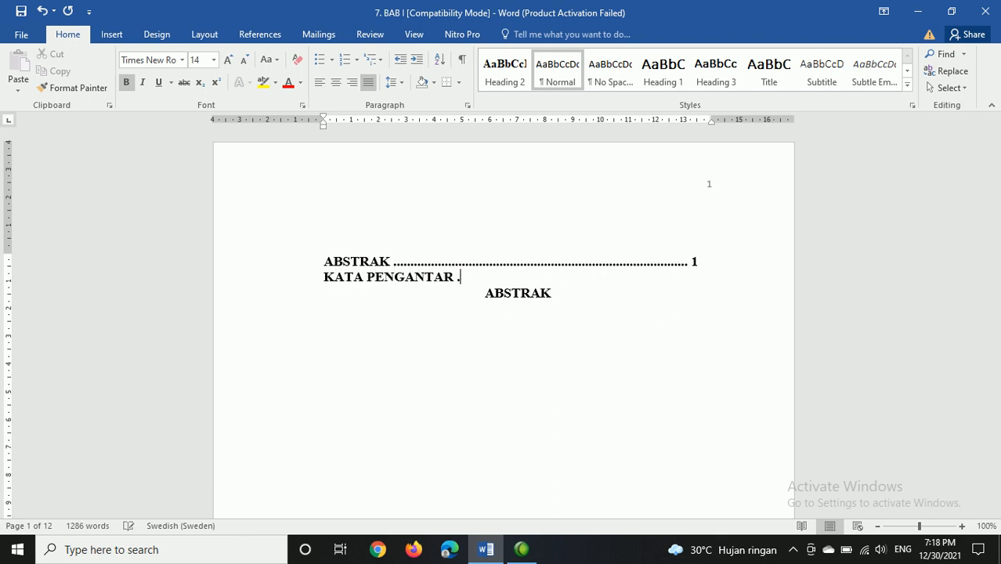
{"action": "type", "text": ".........................................................................................."}
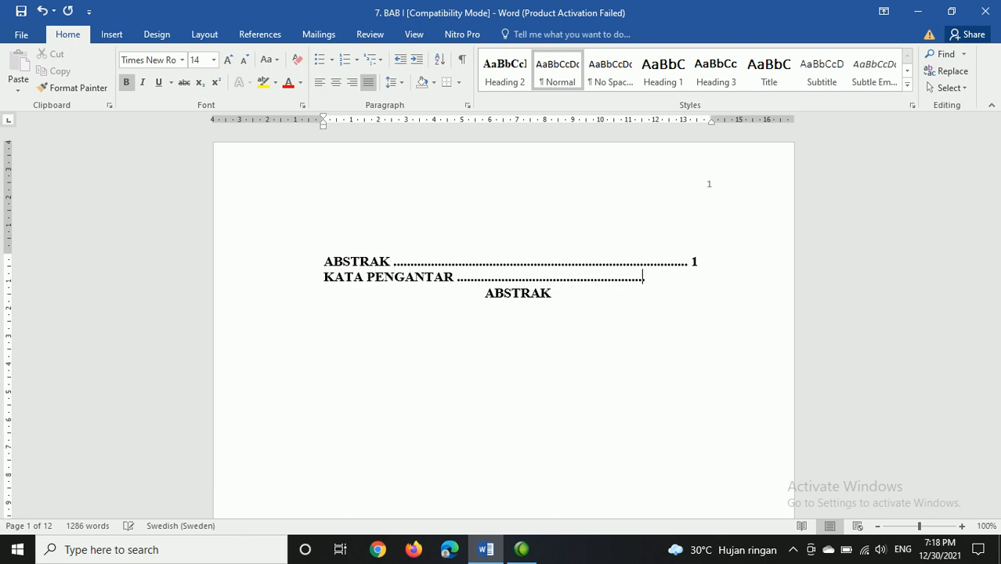
{"action": "type", "text": " 2"}
Step: Delete both manual contents entries above the ABSTRAK heading
{"action": "key", "text": "shift+Up"}
{"action": "key", "text": "shift+Up"}
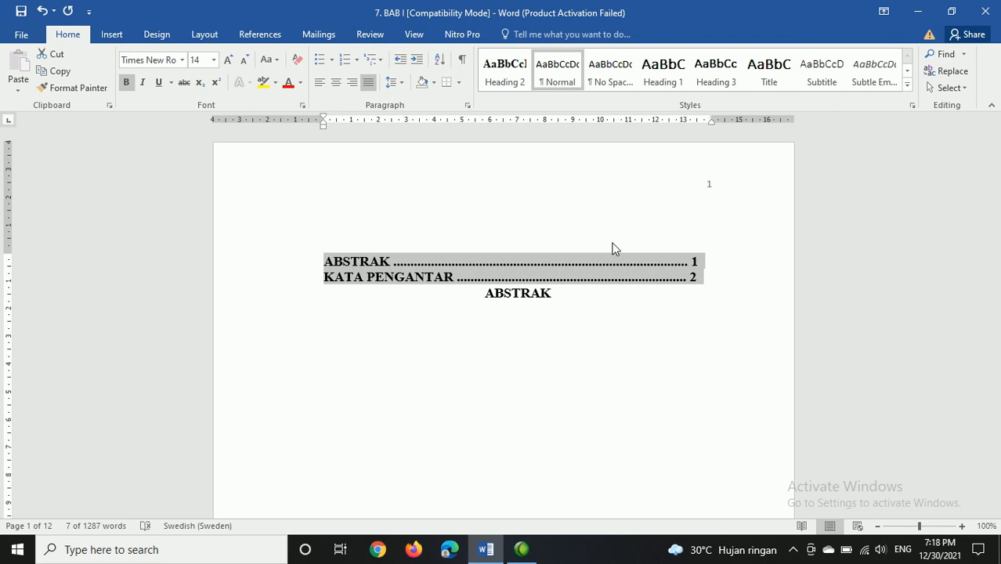
{"action": "key", "text": "Delete"}
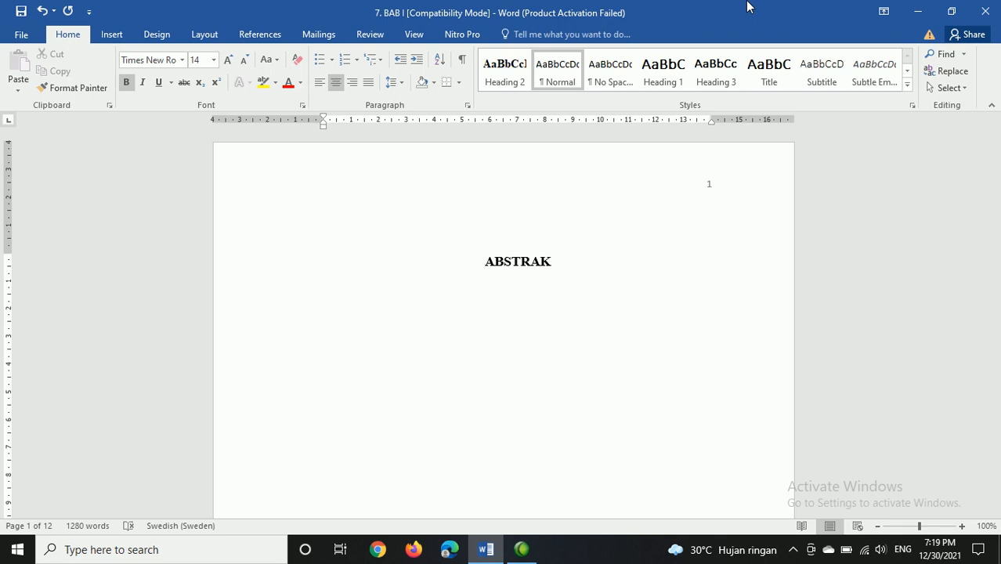
Step: Check the page number in the footer of the ABSTRAK page
{"action": "scroll", "coordinate": [765, 275], "scroll_direction": "down", "scroll_amount": 2}
{"action": "scroll", "coordinate": [765, 275], "scroll_direction": "down", "scroll_amount": 6}
{"action": "mouse_move", "coordinate": [544, 357]}
{"action": "left_mouse_down"}
{"action": "mouse_move", "coordinate": [476, 370]}
{"action": "mouse_move", "coordinate": [577, 374]}
{"action": "mouse_move", "coordinate": [545, 355]}
{"action": "mouse_move", "coordinate": [501, 367]}
{"action": "left_mouse_up"}
{"action": "key", "text": "Escape"}
{"action": "mouse_move", "coordinate": [525, 304]}
{"action": "left_mouse_down"}
{"action": "mouse_move", "coordinate": [649, 415]}
{"action": "mouse_move", "coordinate": [671, 309]}
{"action": "mouse_move", "coordinate": [619, 298]}
{"action": "left_mouse_up"}
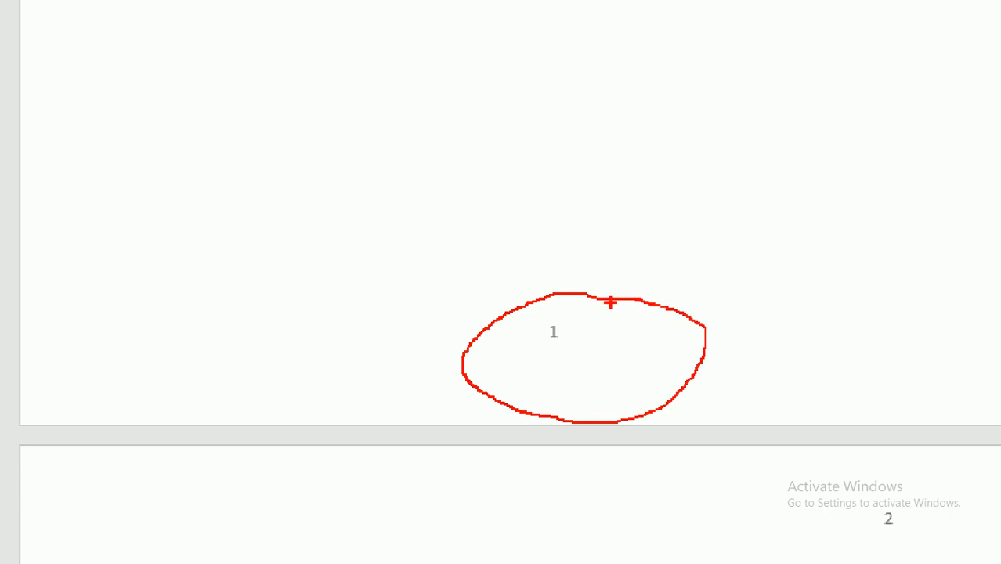
{"action": "key", "text": "Escape"}
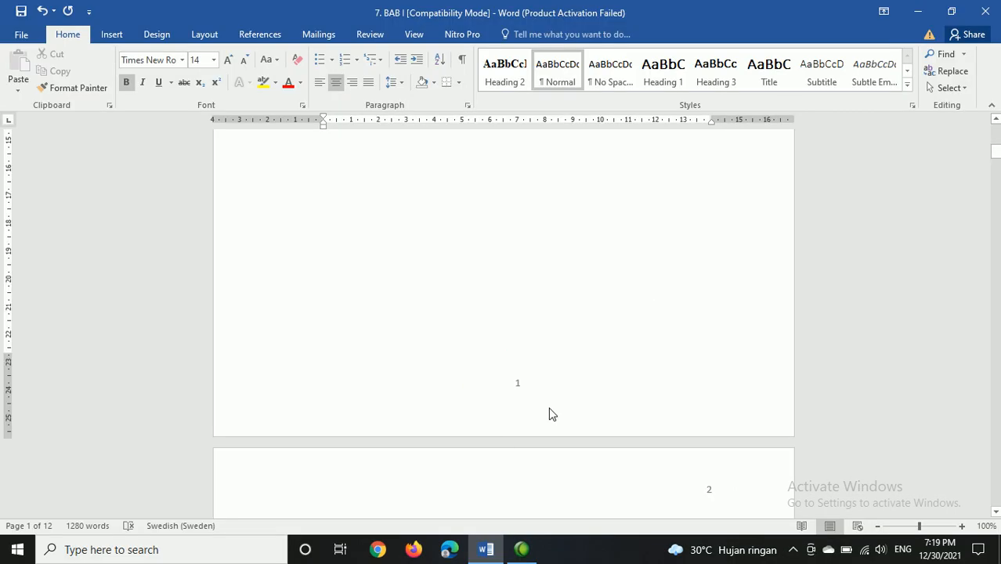
Step: Examine the headings and page numbers from the ABSTRAK page through BAB I PENDAHULUAN, and return to the first page
{"action": "scroll", "coordinate": [572, 399], "scroll_direction": "up", "scroll_amount": 8}
{"action": "scroll", "coordinate": [570, 276], "scroll_direction": "down", "scroll_amount": 10}
{"action": "scroll", "coordinate": [571, 279], "scroll_direction": "down", "scroll_amount": 10}
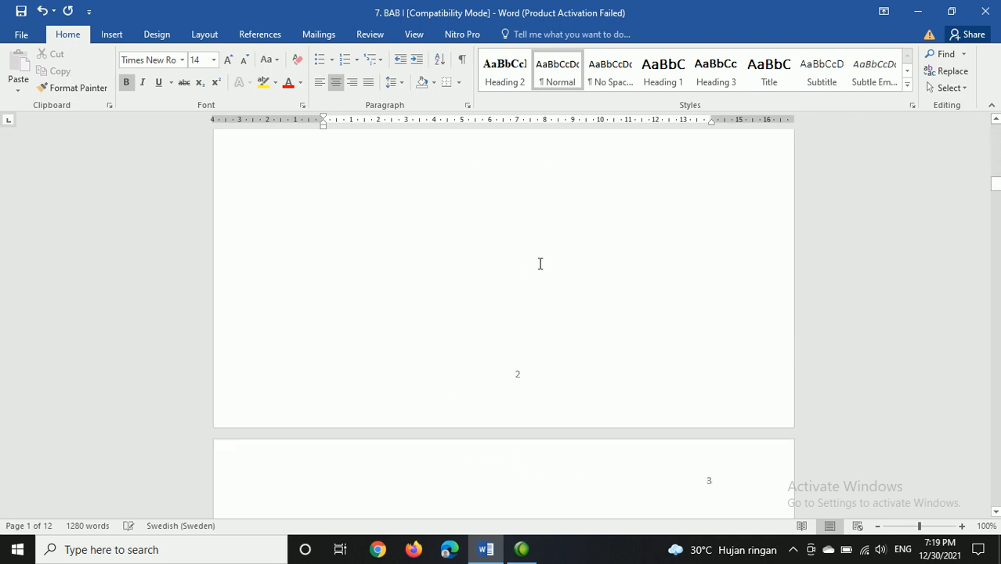
{"action": "scroll", "coordinate": [547, 277], "scroll_direction": "down", "scroll_amount": 3}
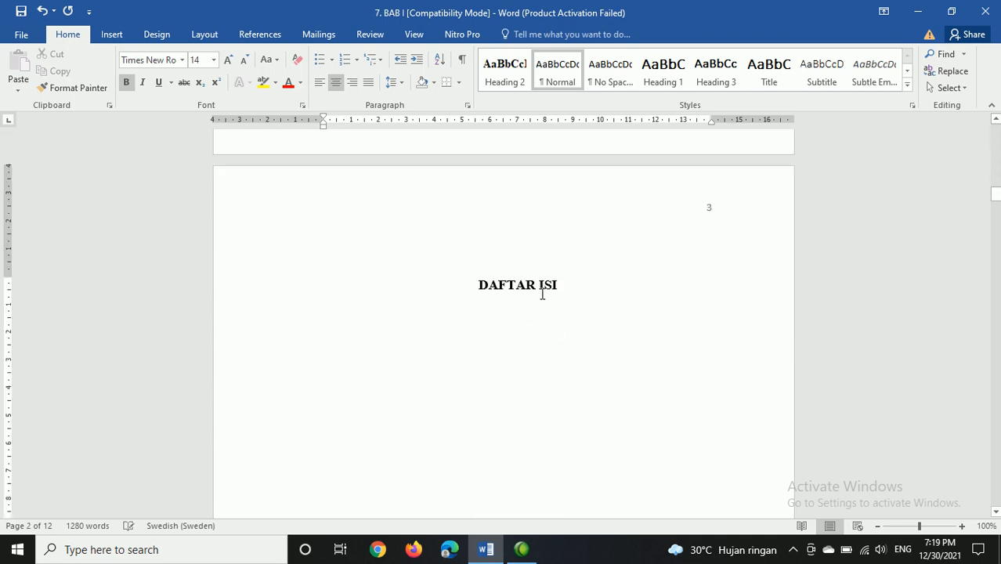
{"action": "scroll", "coordinate": [541, 293], "scroll_direction": "down", "scroll_amount": 1}
{"action": "scroll", "coordinate": [541, 293], "scroll_direction": "down", "scroll_amount": 18}
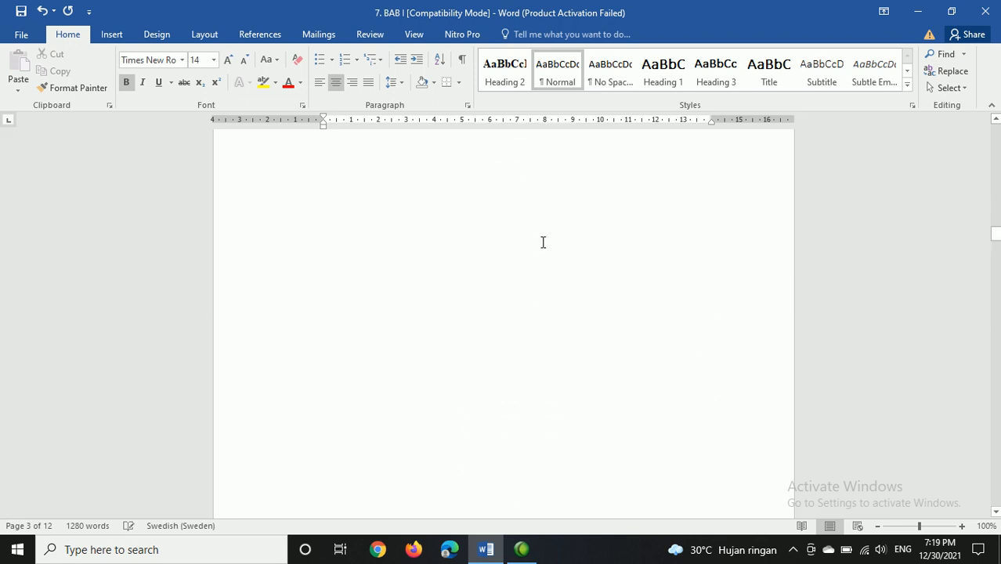
{"action": "scroll", "coordinate": [541, 251], "scroll_direction": "down", "scroll_amount": 3}
{"action": "scroll", "coordinate": [530, 317], "scroll_direction": "down", "scroll_amount": 3}
{"action": "scroll", "coordinate": [530, 321], "scroll_direction": "up", "scroll_amount": 5}
{"action": "scroll", "coordinate": [530, 324], "scroll_direction": "down", "scroll_amount": 15}
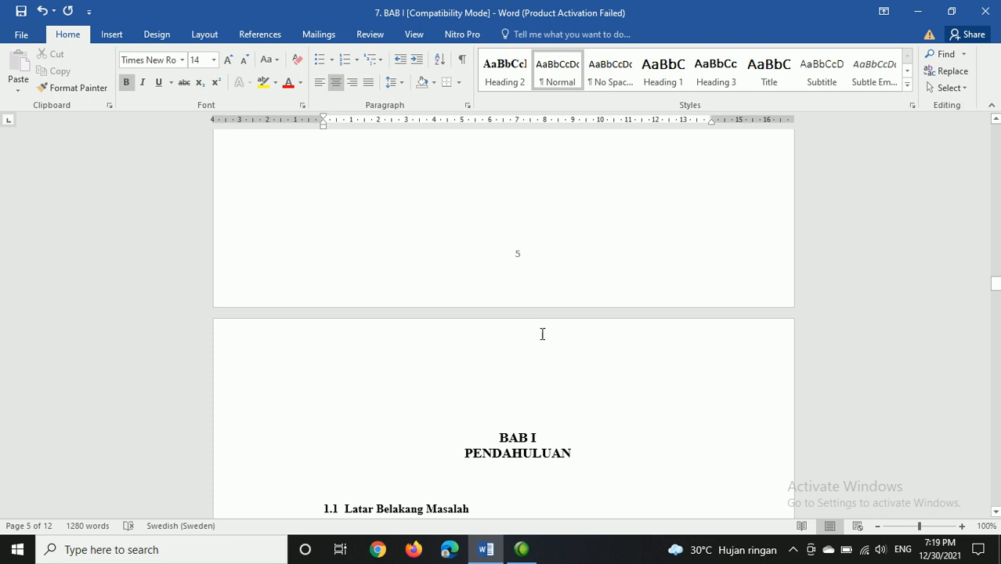
{"action": "scroll", "coordinate": [530, 324], "scroll_direction": "down", "scroll_amount": 15}
{"action": "scroll", "coordinate": [592, 384], "scroll_direction": "up", "scroll_amount": 4}
{"action": "scroll", "coordinate": [535, 354], "scroll_direction": "up", "scroll_amount": 4}
{"action": "scroll", "coordinate": [517, 345], "scroll_direction": "down", "scroll_amount": 7}
{"action": "scroll", "coordinate": [532, 344], "scroll_direction": "up", "scroll_amount": 7}
{"action": "scroll", "coordinate": [532, 344], "scroll_direction": "up", "scroll_amount": 15}
{"action": "scroll", "coordinate": [530, 345], "scroll_direction": "up", "scroll_amount": 15}
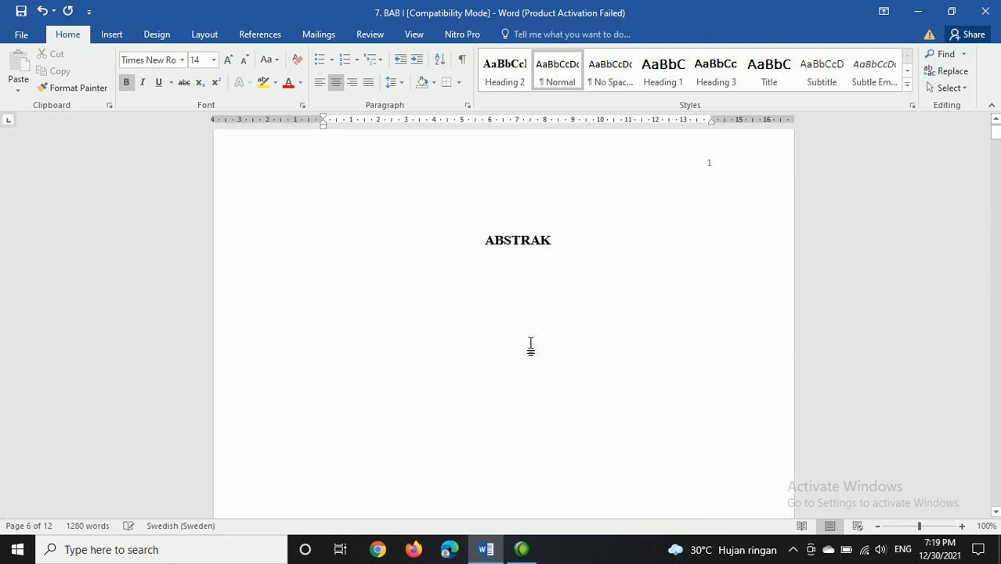
{"action": "scroll", "coordinate": [530, 344], "scroll_direction": "up", "scroll_amount": 2}
Step: Review the full set of available text styles with the ABSTRAK heading selected, without applying any
{"action": "left_click_drag", "start_coordinate": [556, 265], "coordinate": [481, 266]}
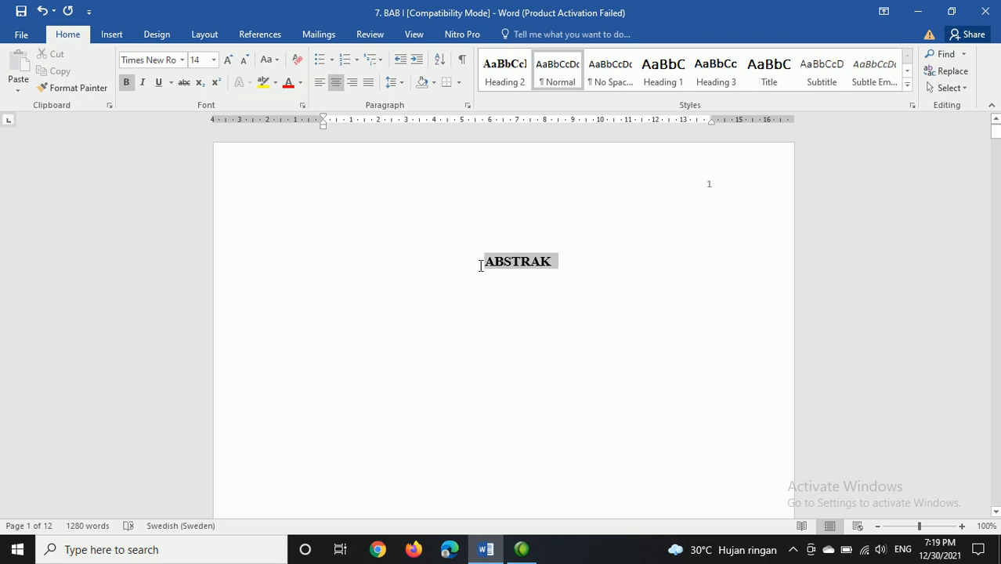
{"action": "left_click", "coordinate": [532, 271]}
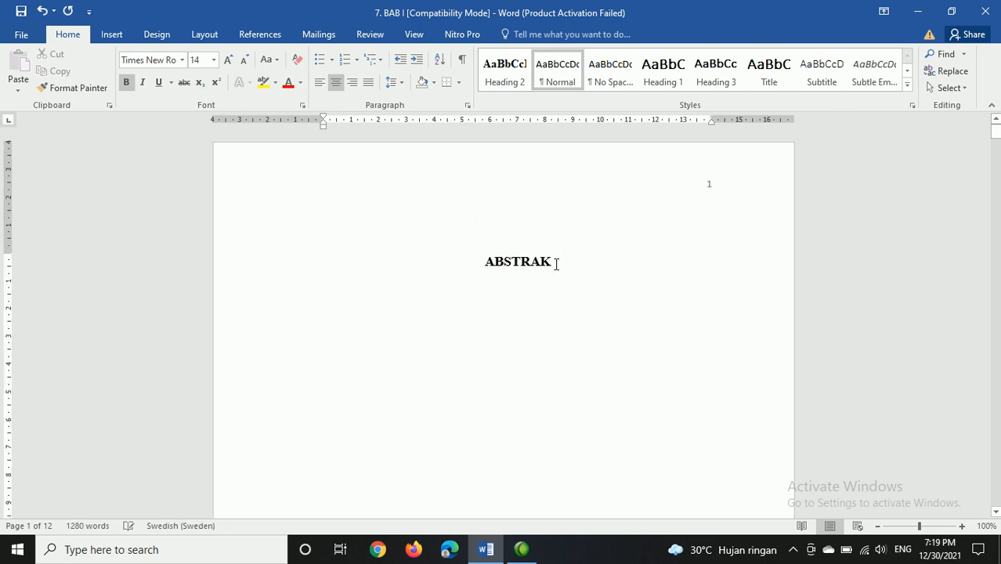
{"action": "left_click", "coordinate": [596, 259]}
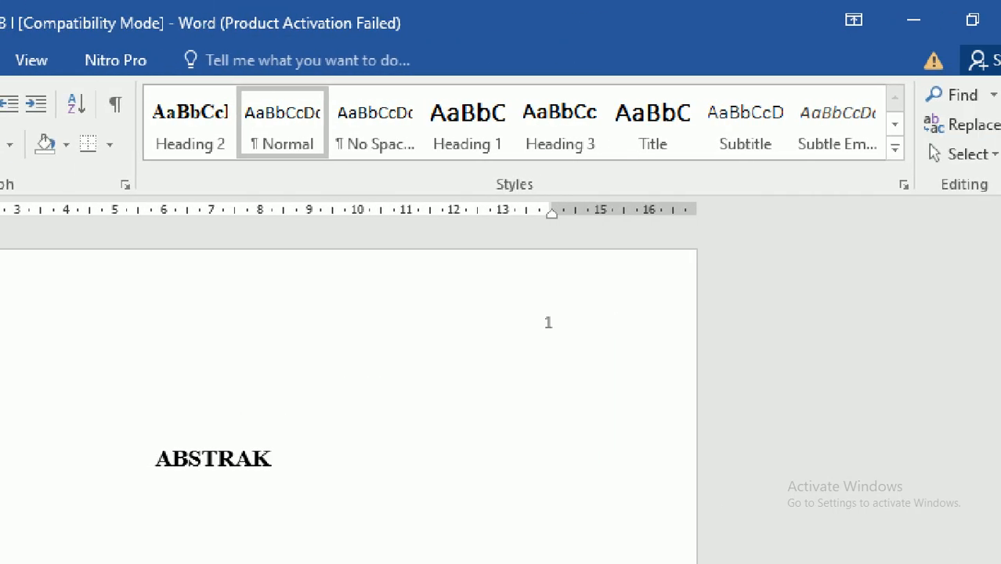
{"action": "mouse_move", "coordinate": [154, 60]}
{"action": "left_mouse_down"}
{"action": "mouse_move", "coordinate": [129, 185]}
{"action": "mouse_move", "coordinate": [813, 235]}
{"action": "mouse_move", "coordinate": [900, 34]}
{"action": "left_mouse_up"}
{"action": "left_click_drag", "start_coordinate": [580, 2], "coordinate": [276, 37]}
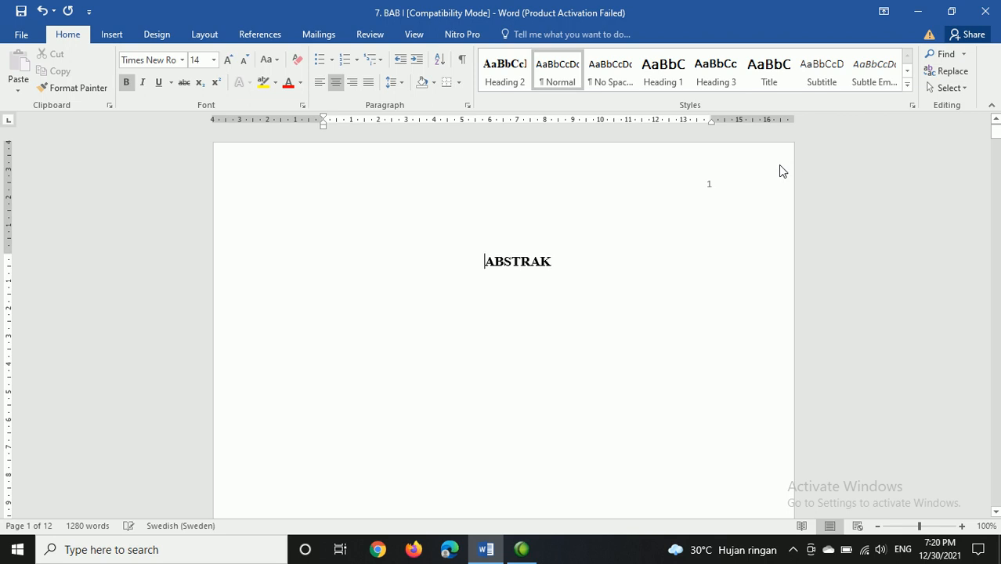
{"action": "key", "text": "shift+End"}
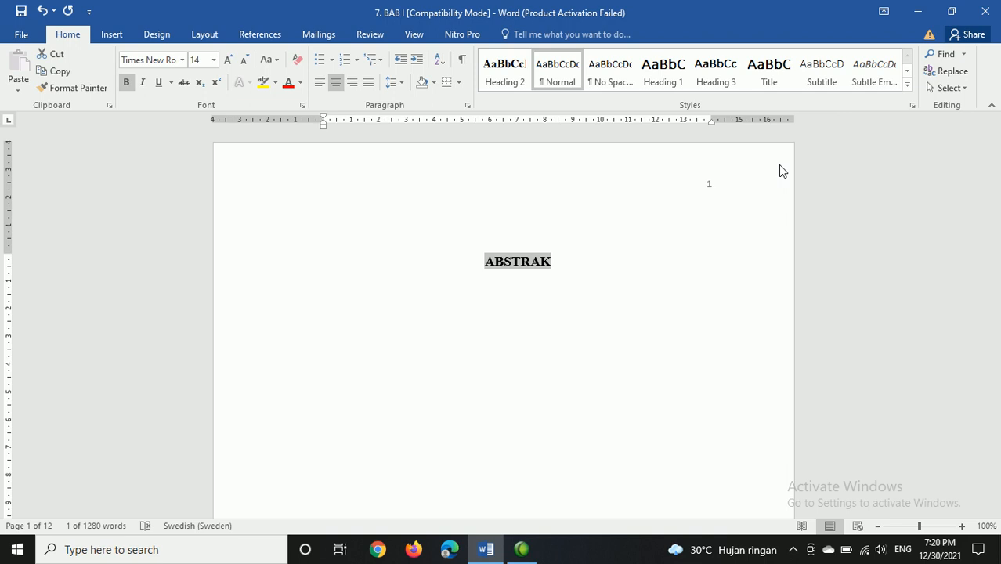
{"action": "left_click", "coordinate": [908, 86]}
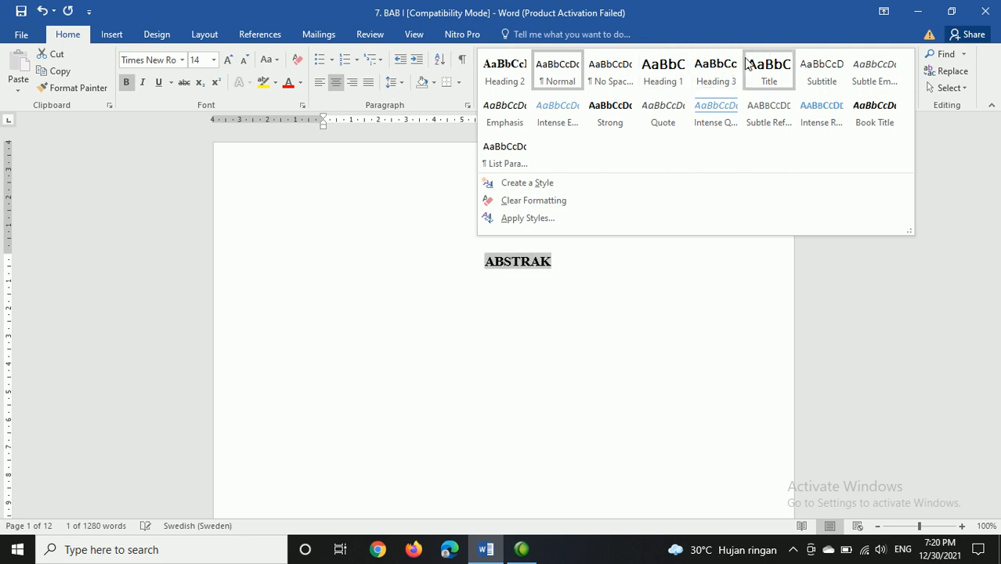
{"action": "left_click", "coordinate": [584, 257]}
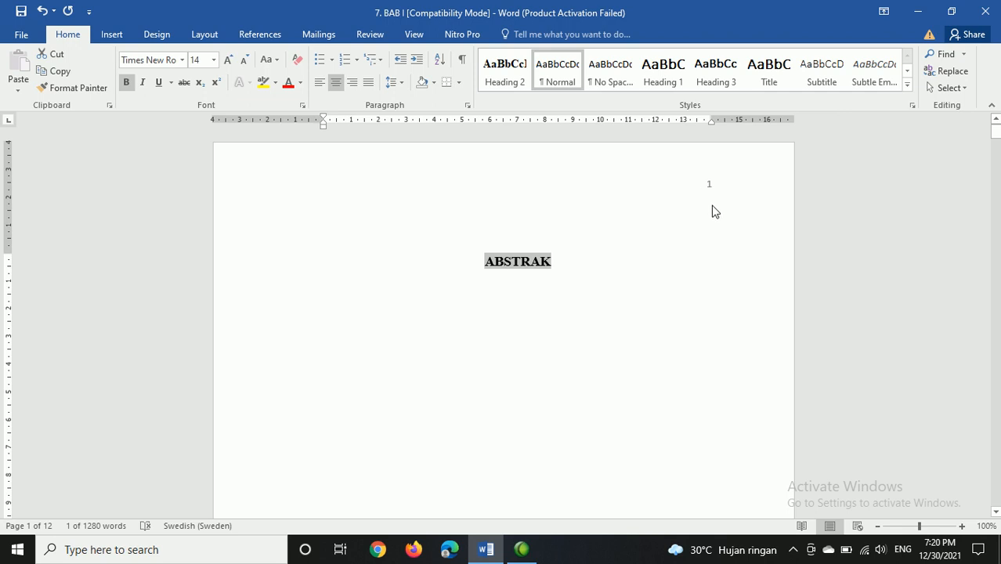
{"action": "left_click", "coordinate": [604, 265]}
{"action": "left_click", "coordinate": [480, 263]}
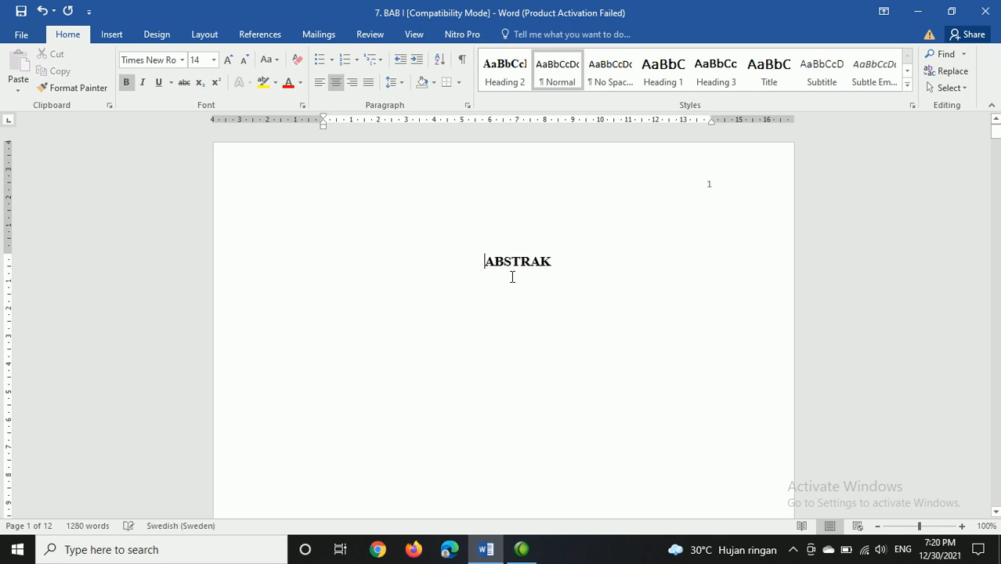
Step: Try applying the Heading 1 style to the ABSTRAK heading, and undo it
{"action": "key", "text": "shift+End"}
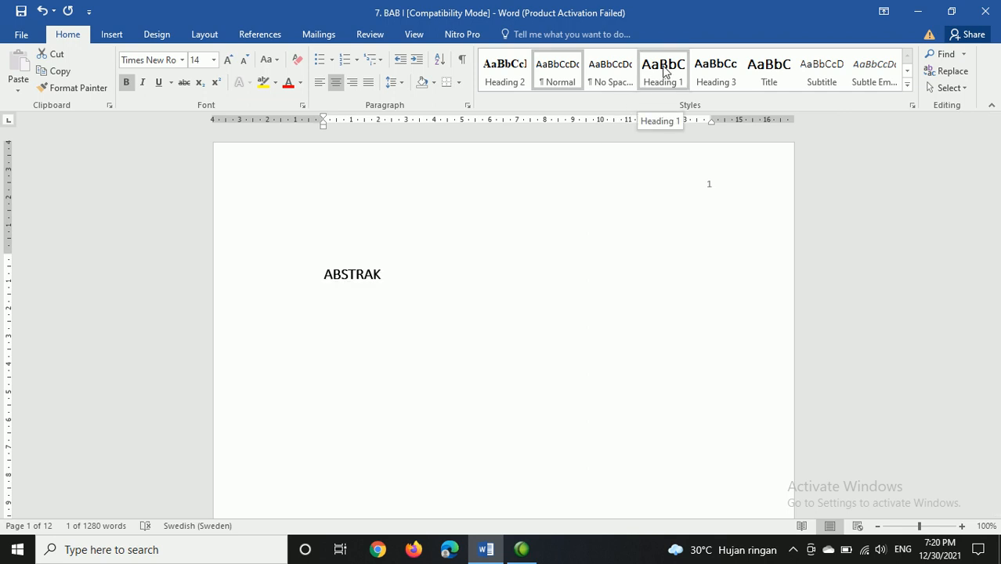
{"action": "left_click", "coordinate": [665, 72]}
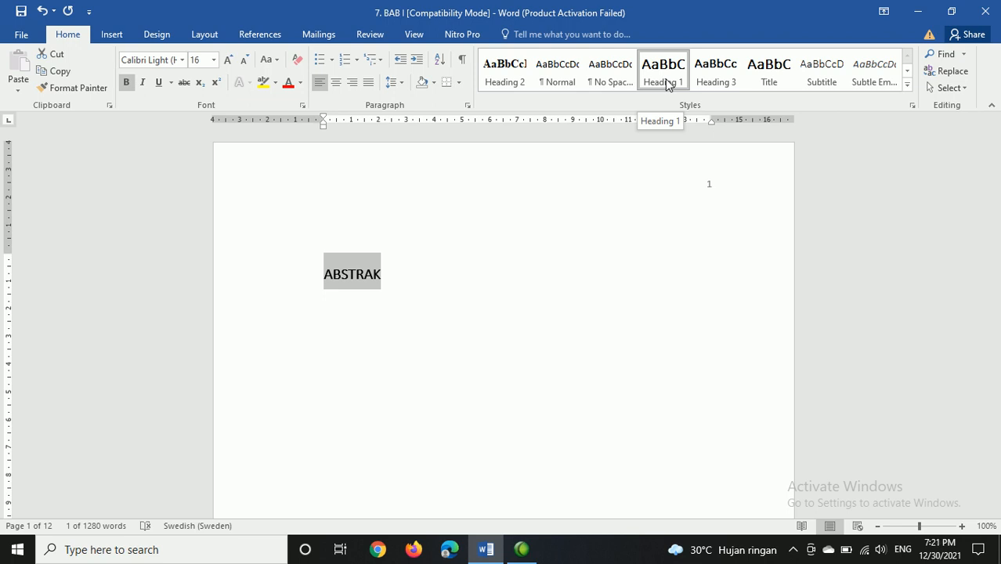
{"action": "key", "text": "ctrl+z"}
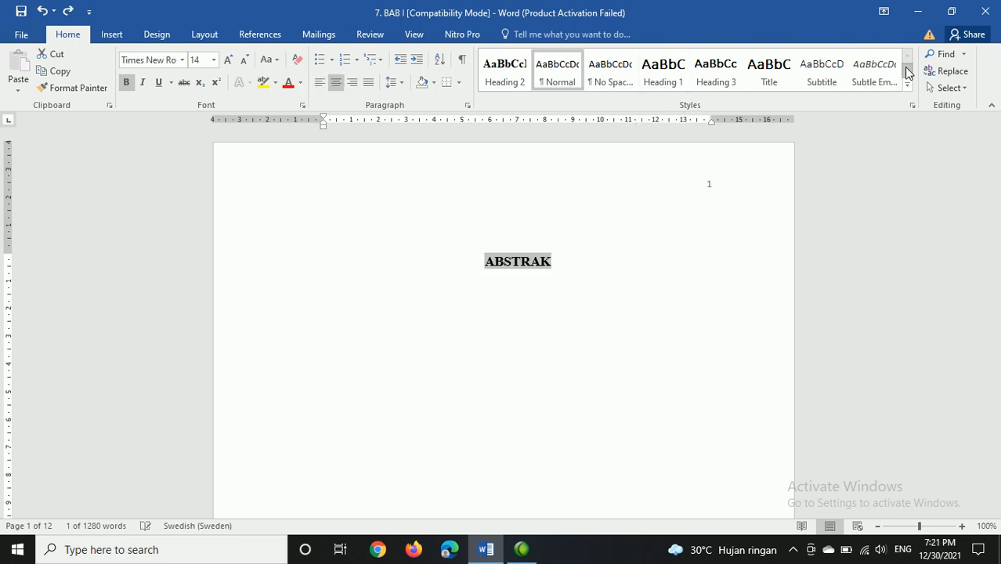
Step: Update the Heading 1 style to match the formatting of the selected ABSTRAK heading
{"action": "left_click", "coordinate": [564, 264]}
{"action": "left_click_drag", "start_coordinate": [554, 263], "coordinate": [512, 274]}
{"action": "left_click", "coordinate": [488, 265]}
{"action": "double_click", "coordinate": [525, 263]}
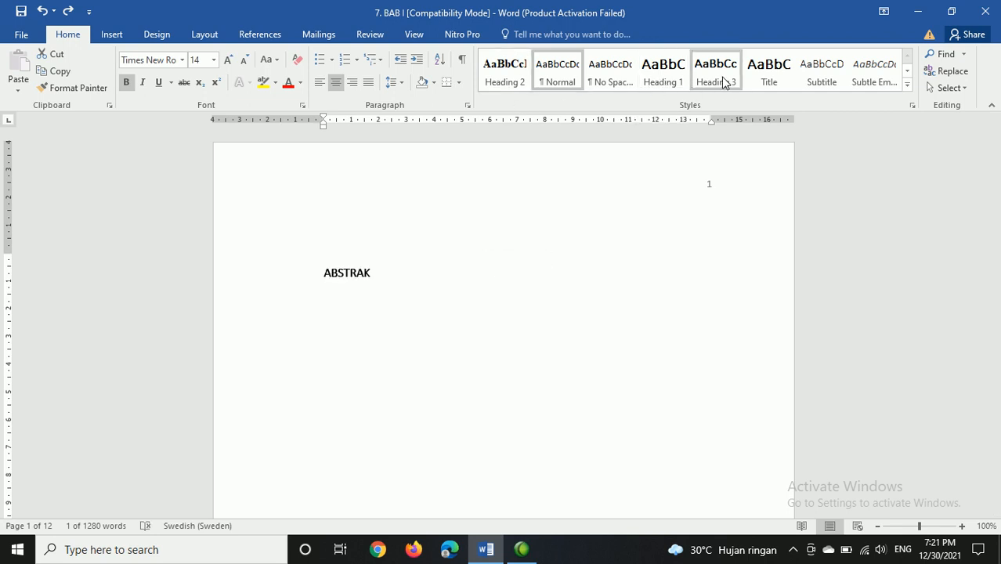
{"action": "right_click", "coordinate": [675, 76]}
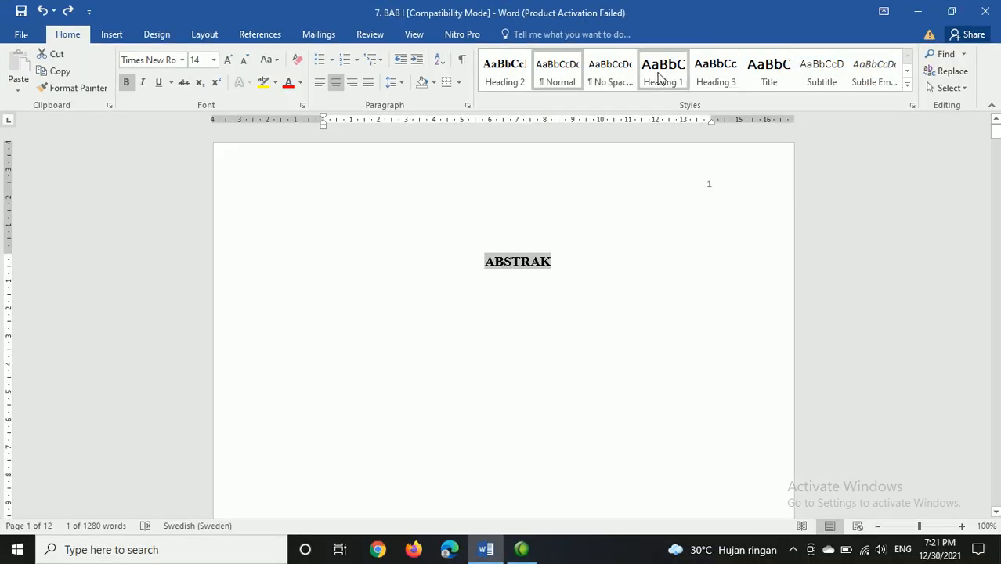
{"action": "left_click", "coordinate": [665, 72]}
{"action": "right_click", "coordinate": [680, 68]}
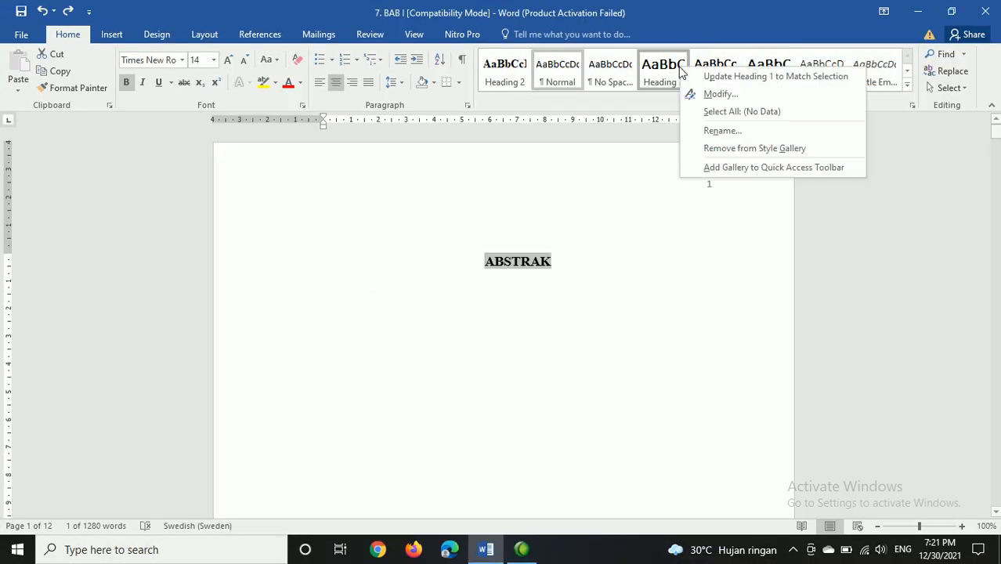
{"action": "left_click", "coordinate": [729, 77]}
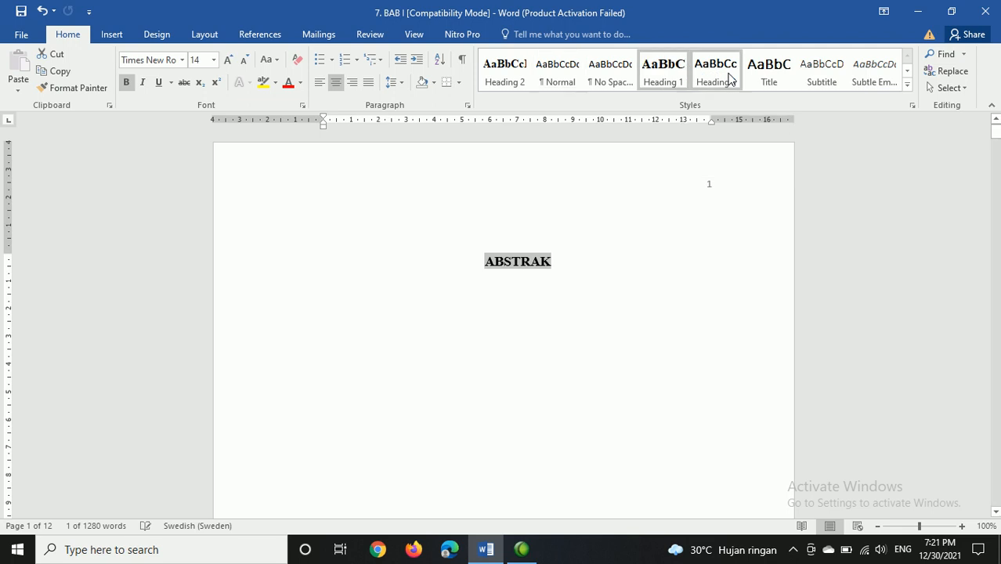
{"action": "left_click", "coordinate": [582, 258]}
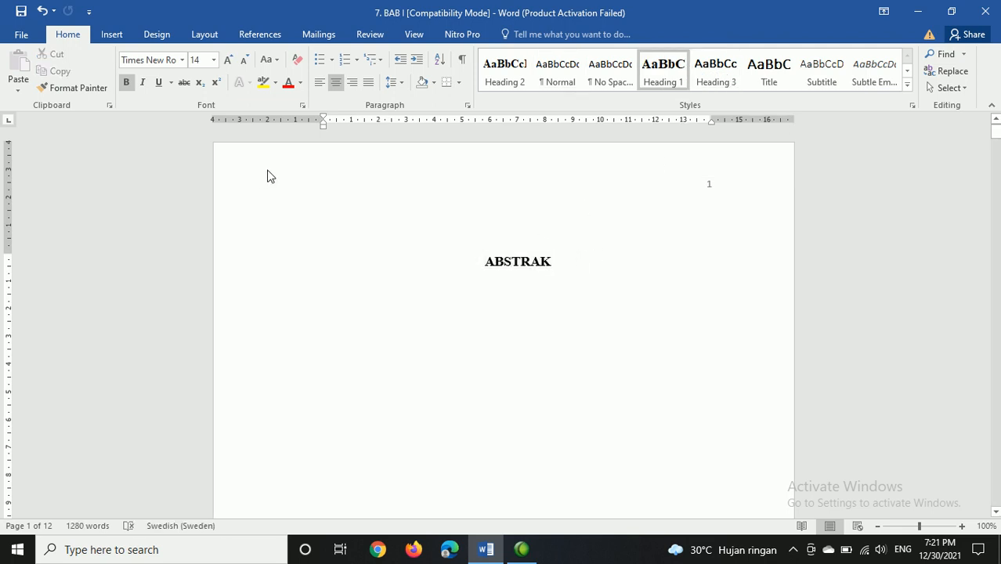
Step: Display the document's heading outline for navigation
{"action": "key", "text": "ctrl+f"}
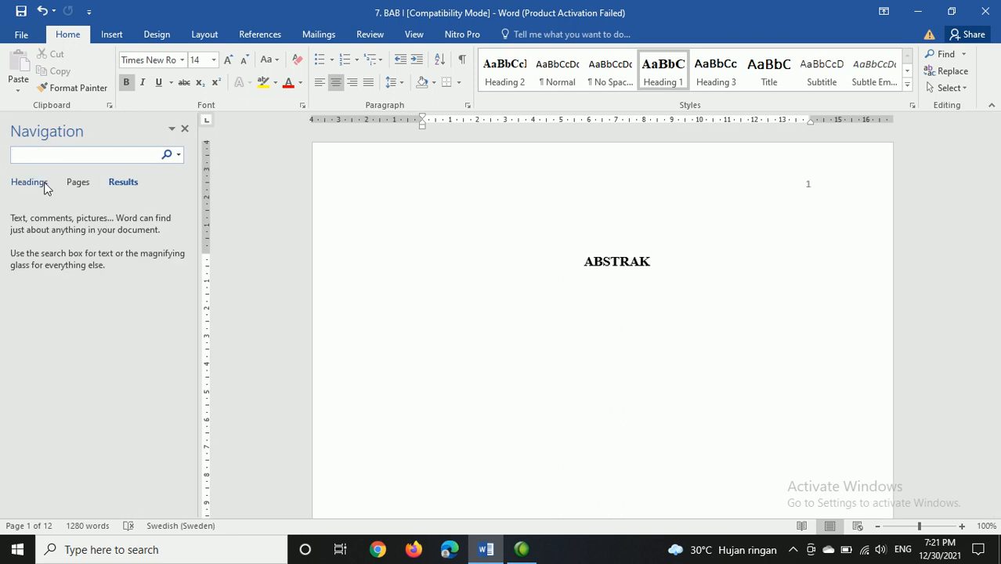
{"action": "left_click", "coordinate": [29, 182]}
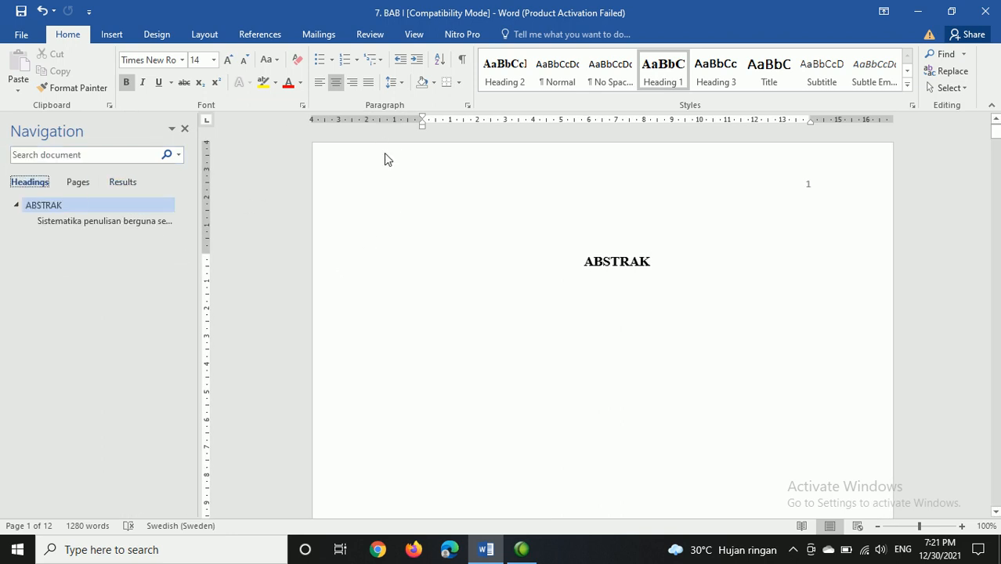
{"action": "type", "text": "ctrl"}
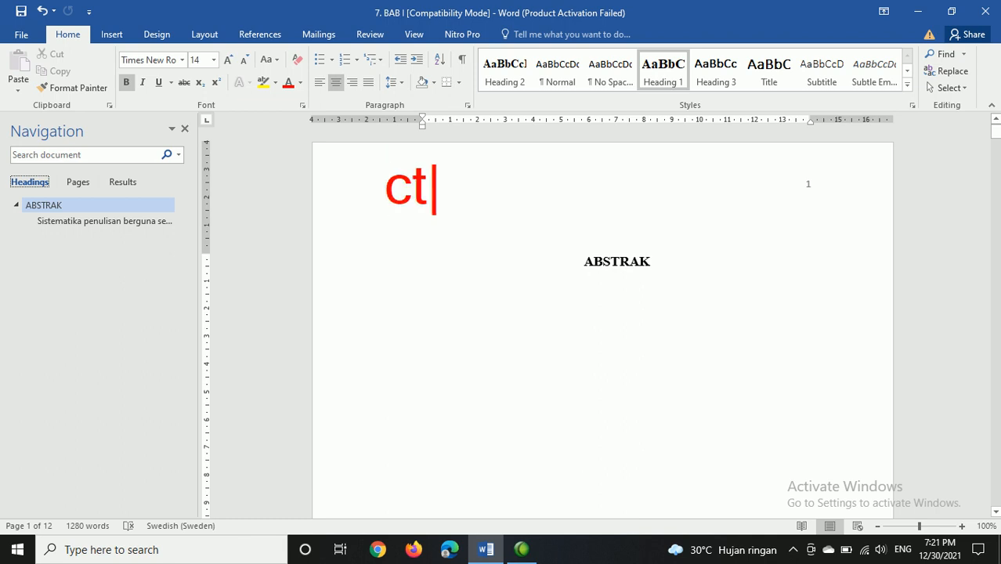
{"action": "key", "text": "BackSpace"}
{"action": "key", "text": "BackSpace"}
{"action": "key", "text": "BackSpace"}
{"action": "key", "text": "BackSpace"}
{"action": "key", "text": "BackSpace"}
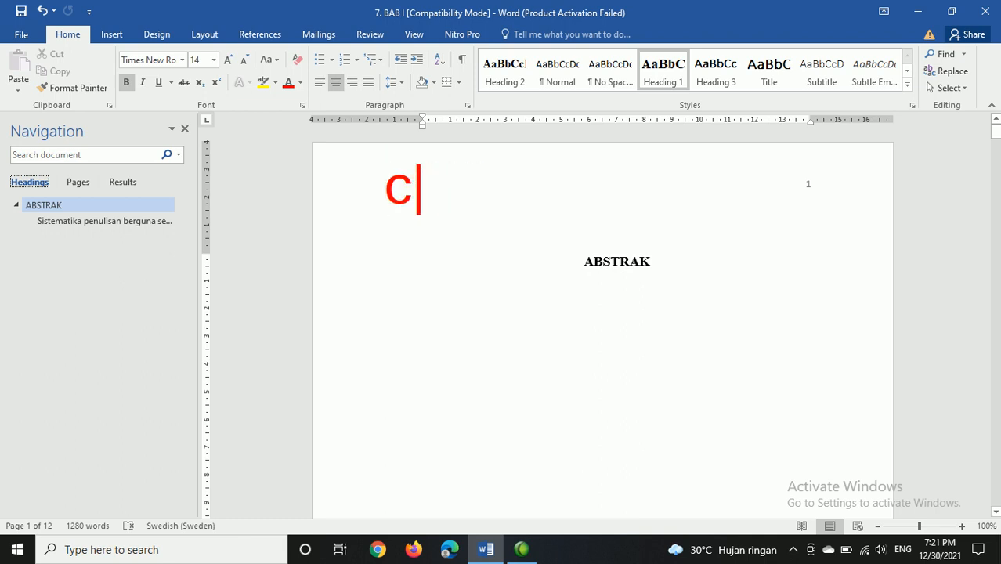
{"action": "type", "text": "CTY"}
{"action": "key", "text": "BackSpace"}
{"action": "type", "text": "RL + F"}
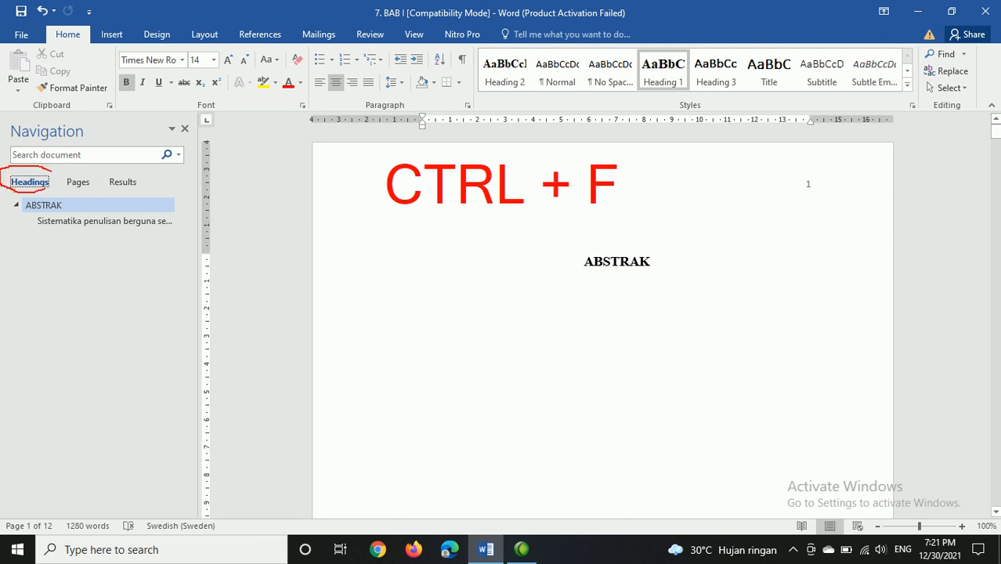
{"action": "key", "text": "Escape"}
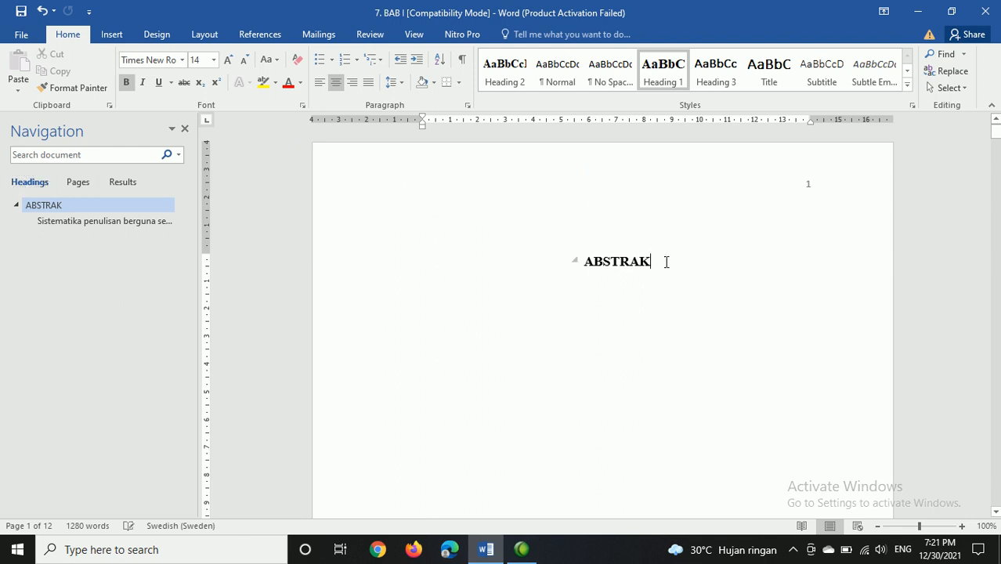
Step: Apply the Heading 1 style to the KATA PENGANTAR title on page 2
{"action": "scroll", "coordinate": [681, 259], "scroll_direction": "down", "scroll_amount": 10}
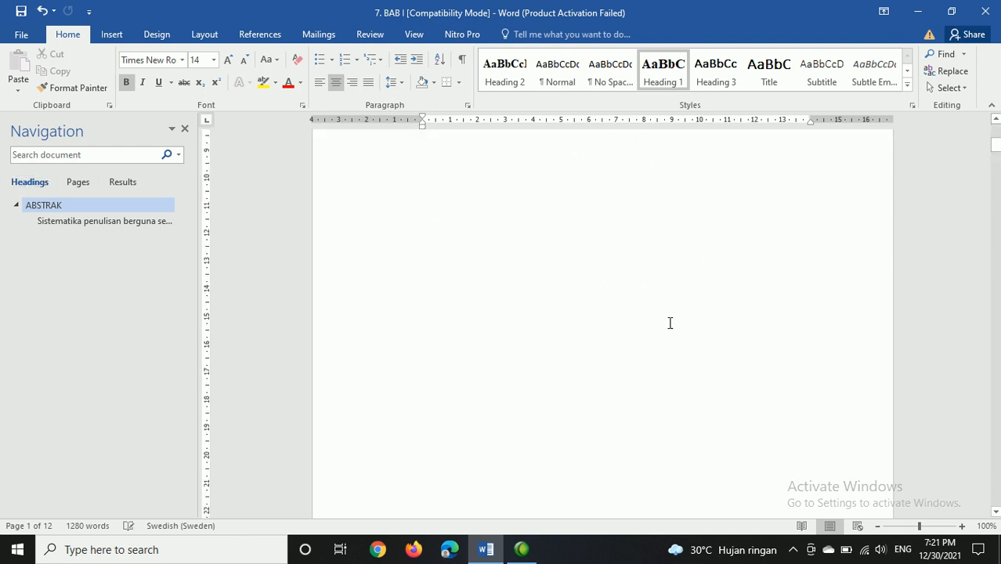
{"action": "scroll", "coordinate": [660, 345], "scroll_direction": "down", "scroll_amount": 4}
{"action": "left_click", "coordinate": [699, 390]}
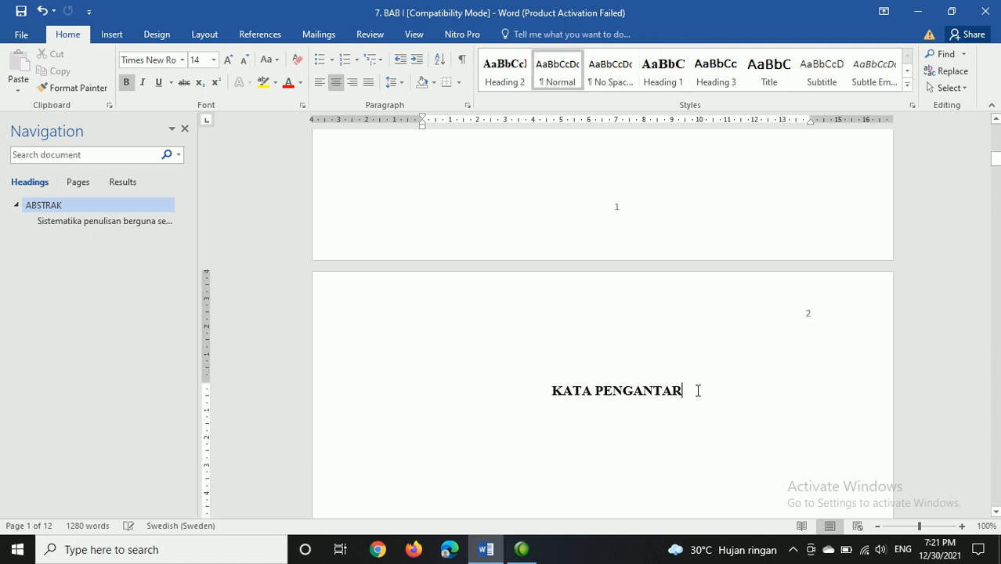
{"action": "key", "text": "shift+End"}
{"action": "key", "text": "shift+Left"}
{"action": "scroll", "coordinate": [697, 391], "scroll_direction": "up", "scroll_amount": 2}
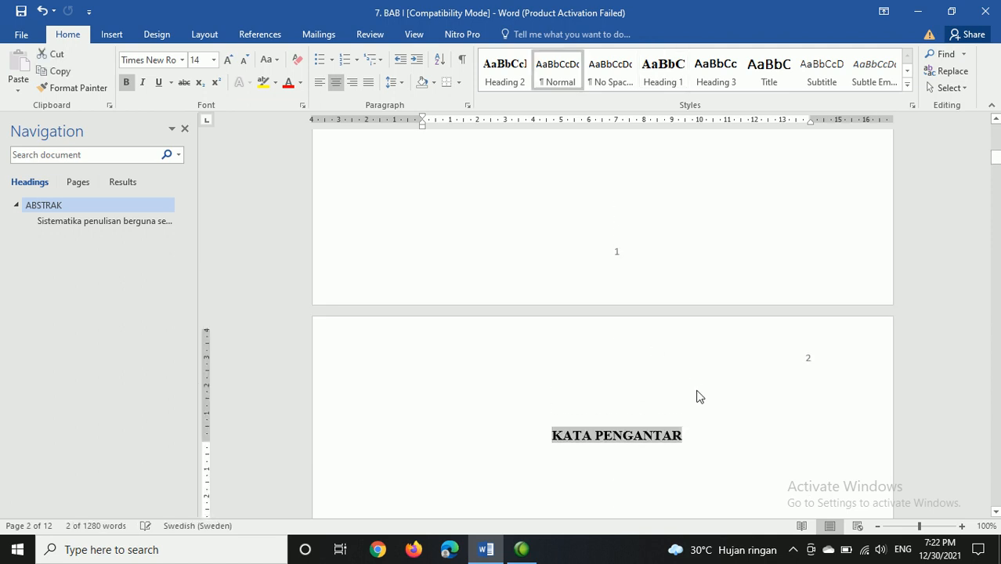
{"action": "left_click", "coordinate": [663, 72]}
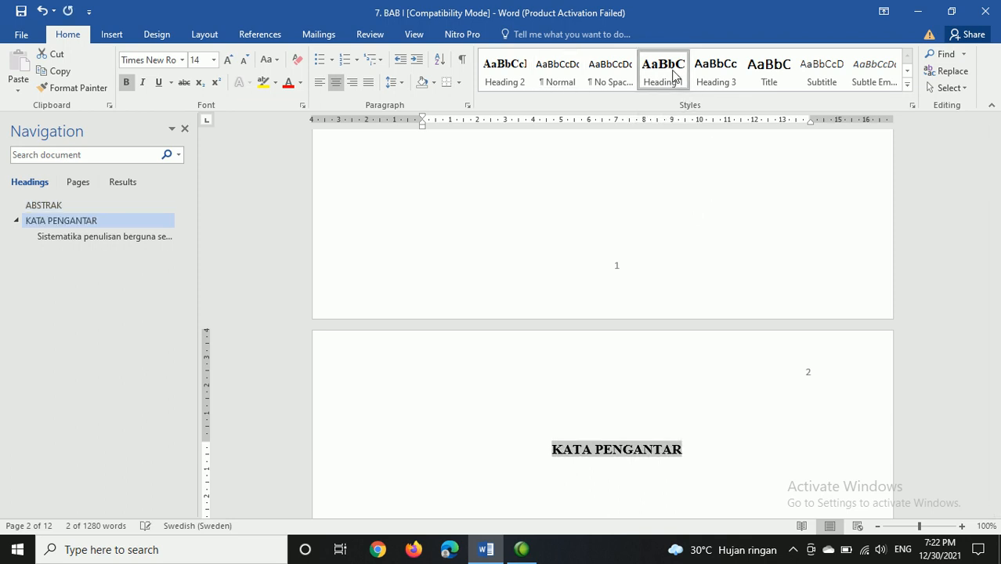
{"action": "scroll", "coordinate": [666, 243], "scroll_direction": "up", "scroll_amount": 2}
{"action": "scroll", "coordinate": [666, 243], "scroll_direction": "up", "scroll_amount": 12}
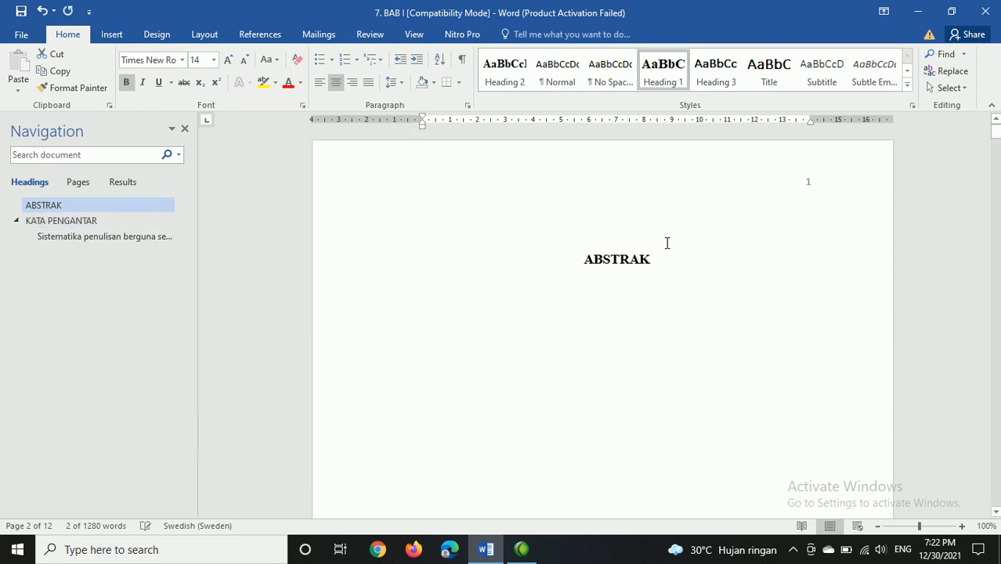
{"action": "left_click_drag", "start_coordinate": [653, 260], "coordinate": [588, 264]}
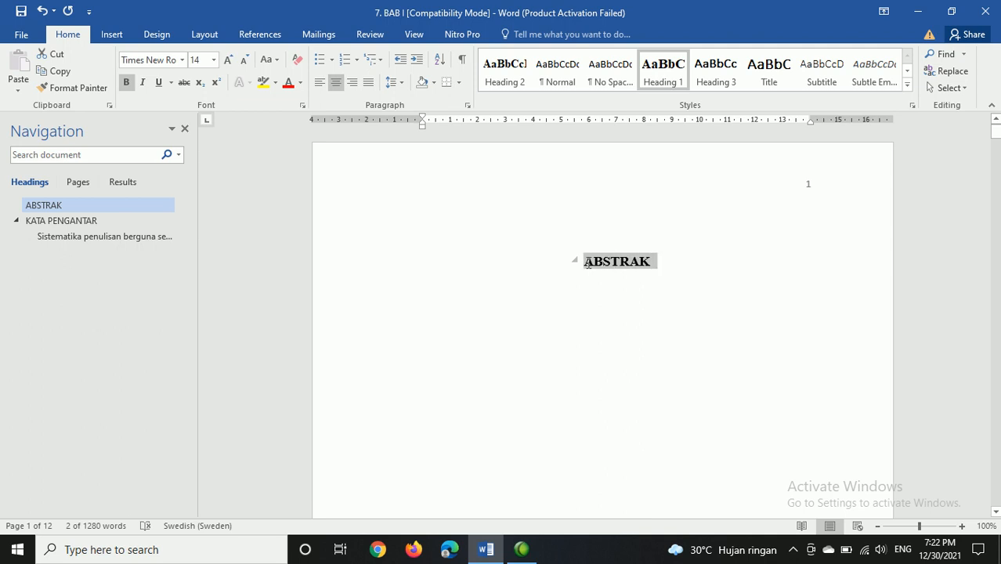
{"action": "left_click_drag", "start_coordinate": [655, 262], "coordinate": [594, 264]}
Step: Apply the Heading 1 style to the DAFTAR ISI title on page 3
{"action": "scroll", "coordinate": [652, 354], "scroll_direction": "down", "scroll_amount": 20}
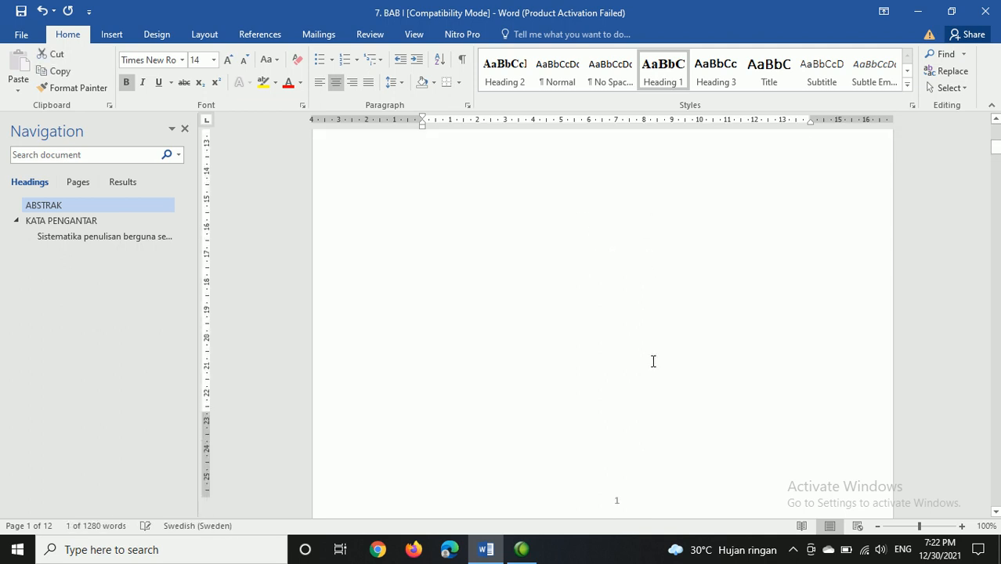
{"action": "scroll", "coordinate": [630, 362], "scroll_direction": "down", "scroll_amount": 1}
{"action": "left_click", "coordinate": [576, 402]}
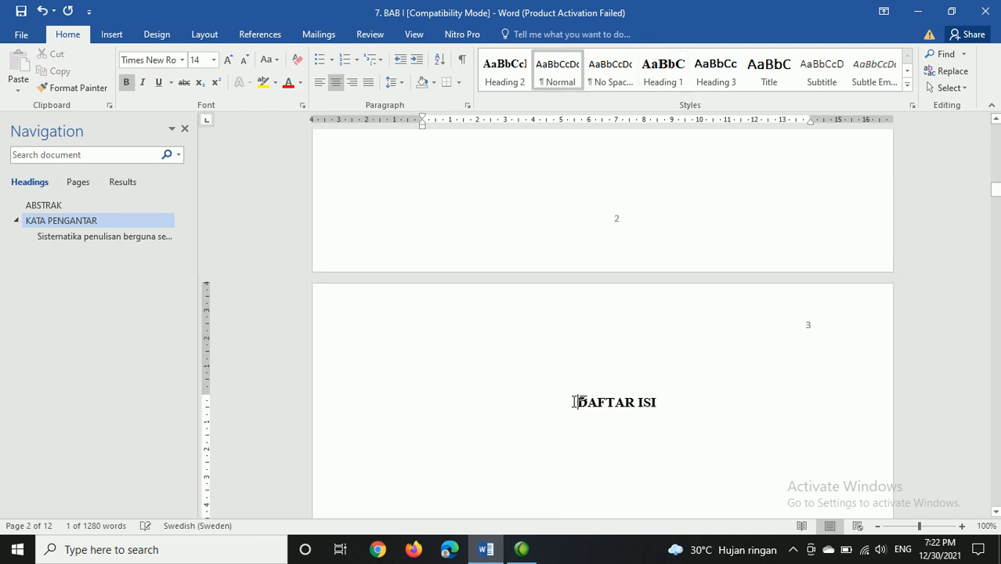
{"action": "triple_click", "coordinate": [576, 403]}
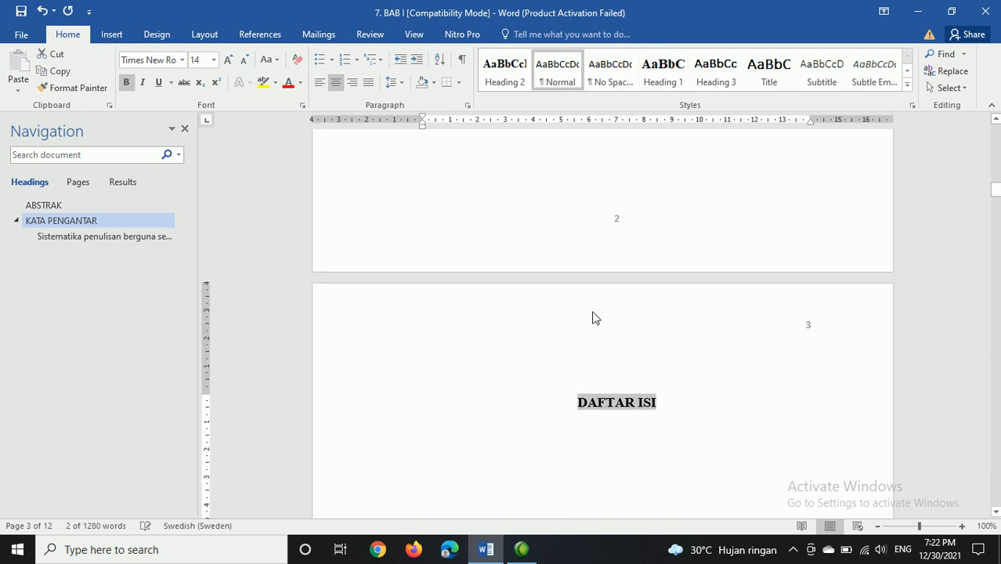
{"action": "left_click", "coordinate": [672, 70]}
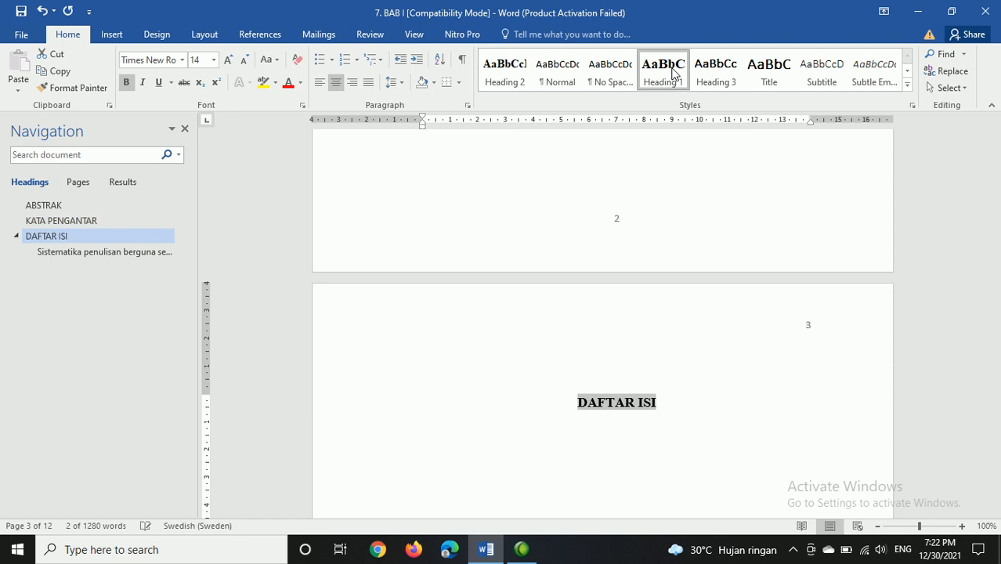
Step: Apply the Heading 1 style to the DAFTAR TABEL title on page 4
{"action": "scroll", "coordinate": [691, 369], "scroll_direction": "down", "scroll_amount": 15}
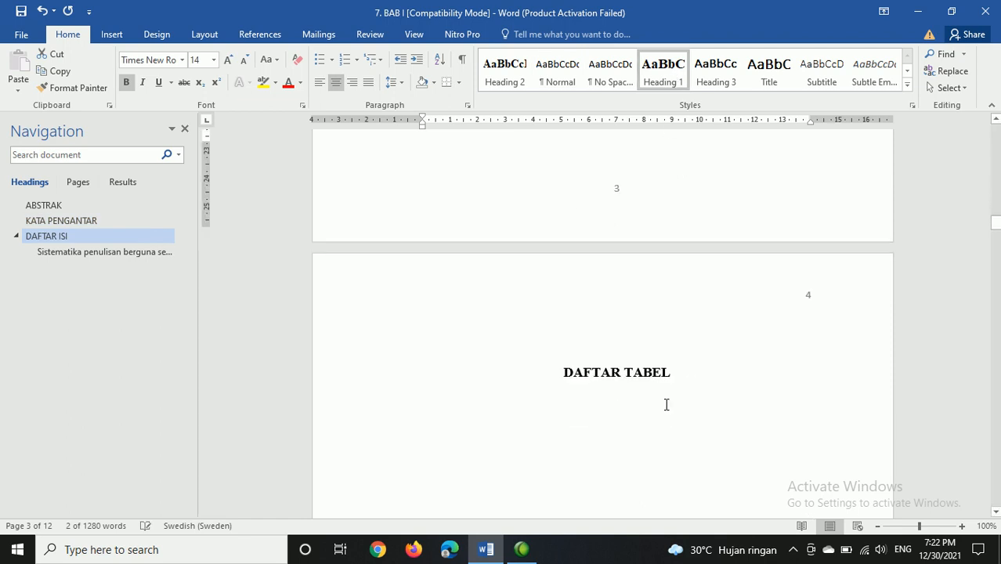
{"action": "left_click", "coordinate": [561, 355]}
{"action": "triple_click", "coordinate": [613, 366]}
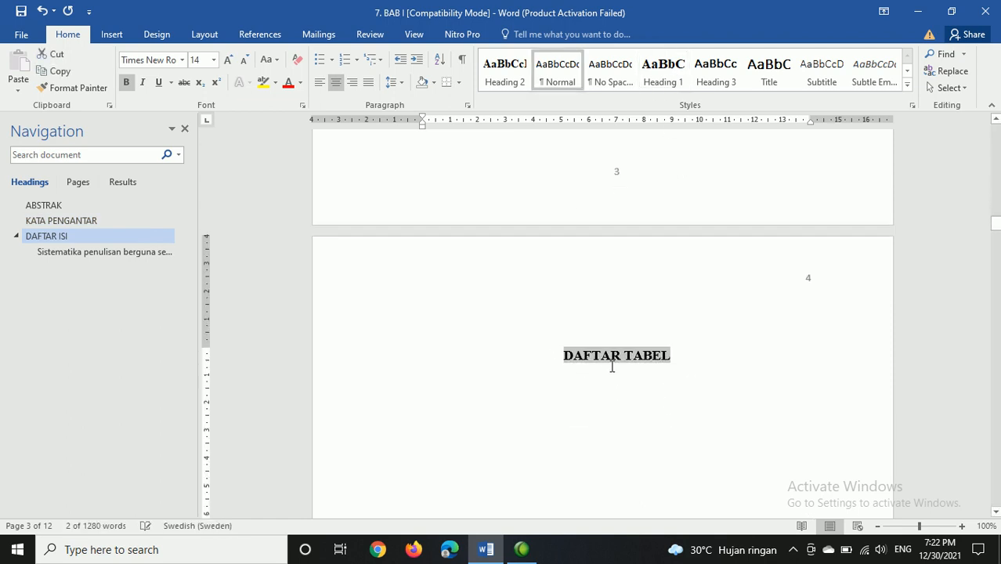
{"action": "left_click", "coordinate": [663, 69]}
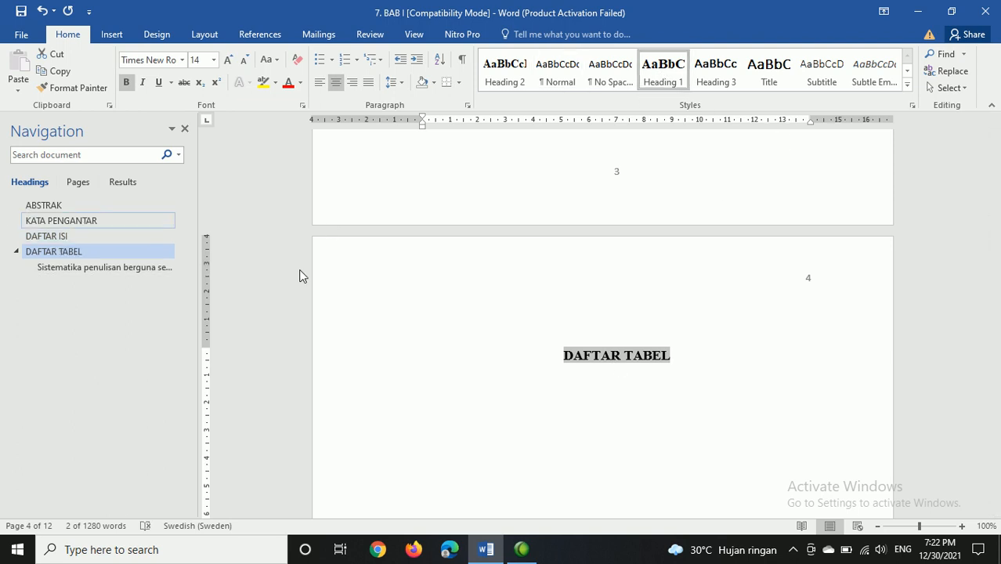
Step: Apply the Heading 1 style to the DAFTAR GAMBAR title on page 5
{"action": "scroll", "coordinate": [646, 393], "scroll_direction": "down", "scroll_amount": 10}
{"action": "scroll", "coordinate": [647, 394], "scroll_direction": "down", "scroll_amount": 5}
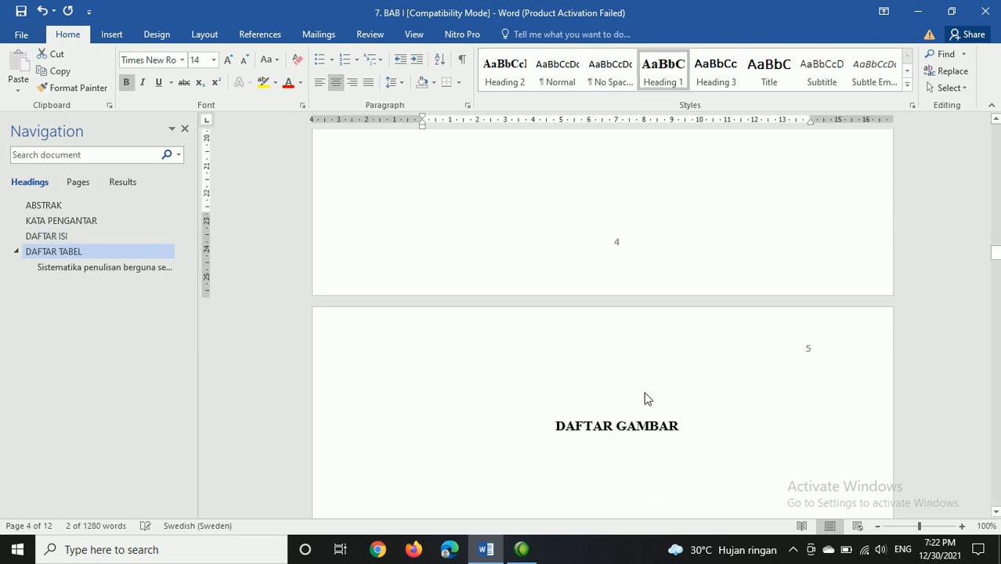
{"action": "left_click", "coordinate": [553, 423]}
{"action": "triple_click", "coordinate": [575, 425]}
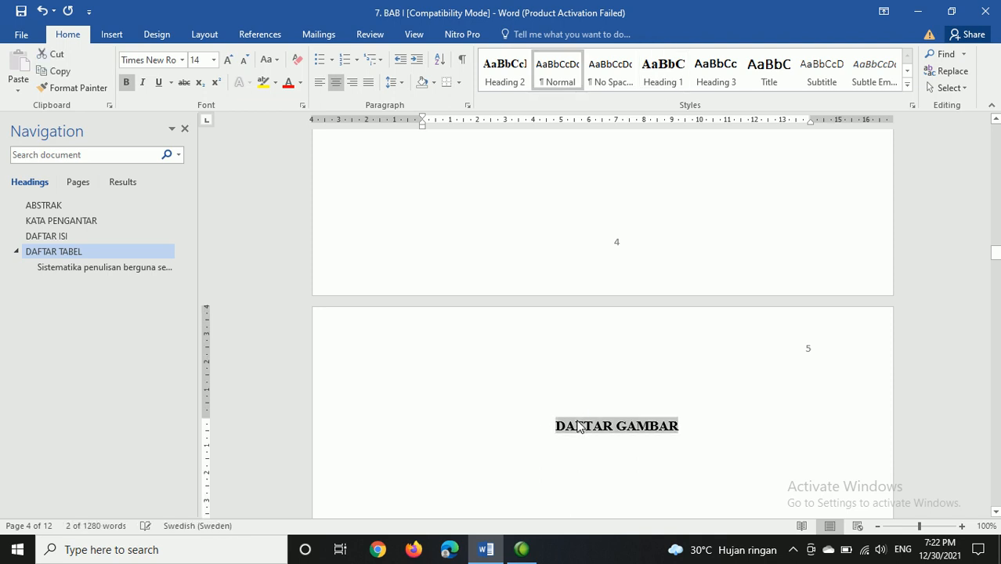
{"action": "left_click", "coordinate": [674, 78]}
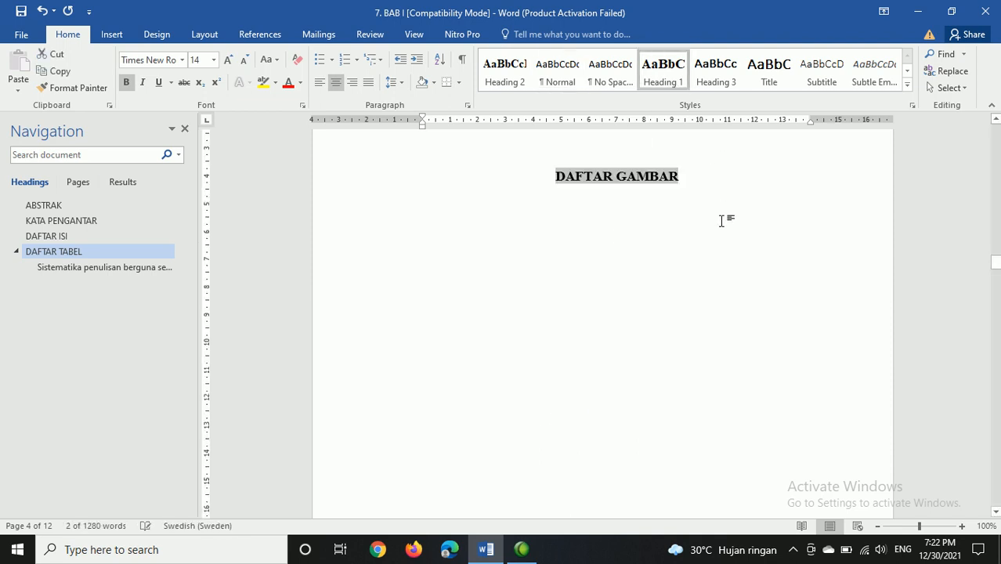
Step: Apply the Heading 1 style to both lines of the BAB I PENDAHULUAN chapter title
{"action": "scroll", "coordinate": [690, 286], "scroll_direction": "down", "scroll_amount": 6}
{"action": "left_click", "coordinate": [589, 326]}
{"action": "triple_click", "coordinate": [590, 325]}
{"action": "key", "text": "shift+Down"}
{"action": "key", "text": "shift+Up"}
{"action": "key", "text": "shift+Up"}
{"action": "key", "text": "shift+Down"}
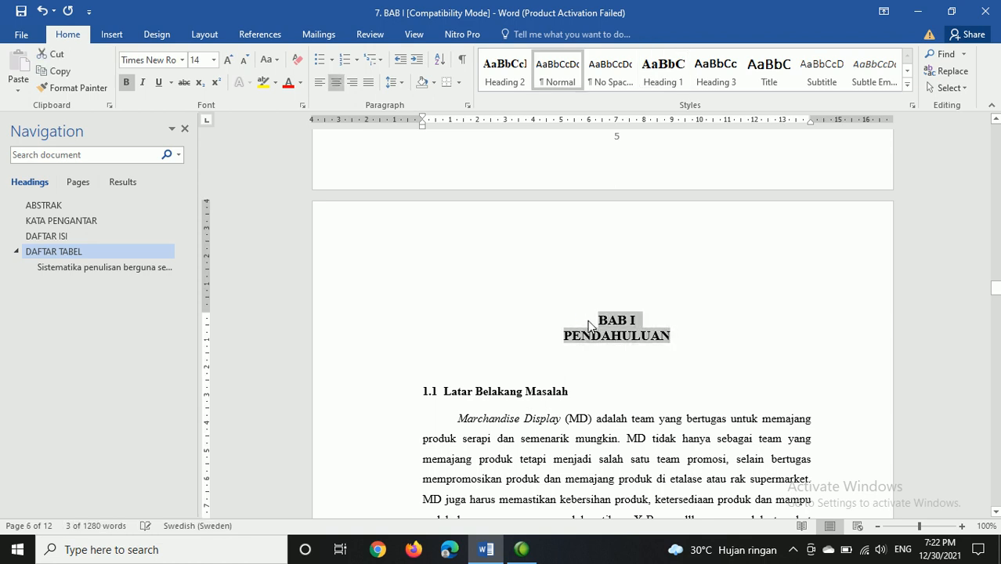
{"action": "left_click", "coordinate": [663, 71]}
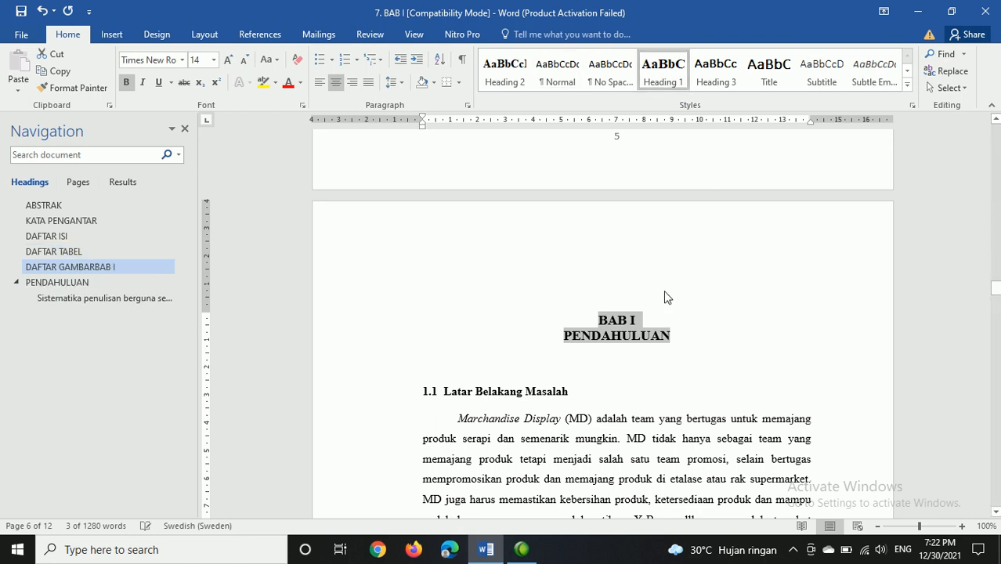
Step: Look through the BAB I chapter and its subheadings as far as the BAB II LANDASAN TEORI title
{"action": "scroll", "coordinate": [609, 324], "scroll_direction": "down", "scroll_amount": 15}
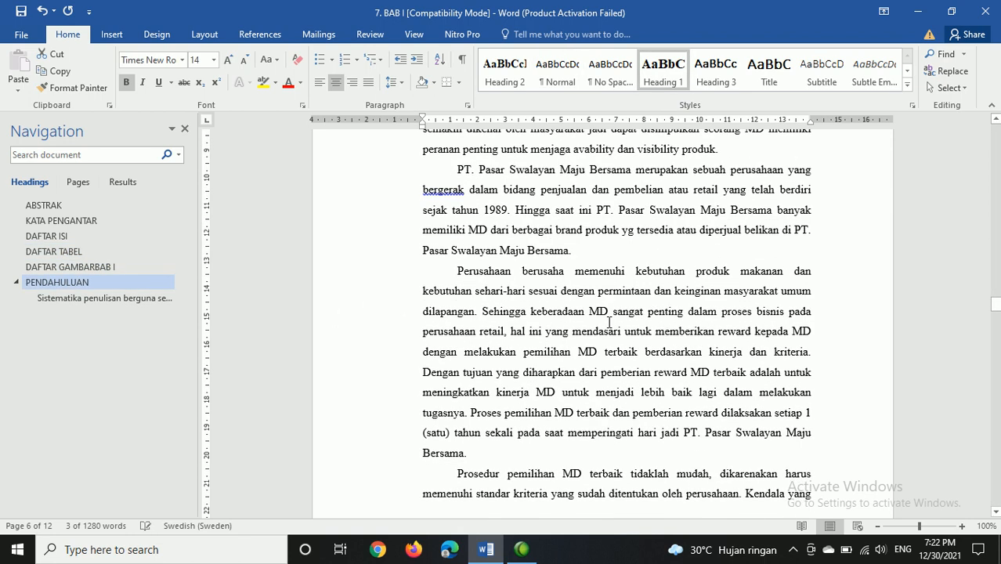
{"action": "scroll", "coordinate": [609, 323], "scroll_direction": "down", "scroll_amount": 15}
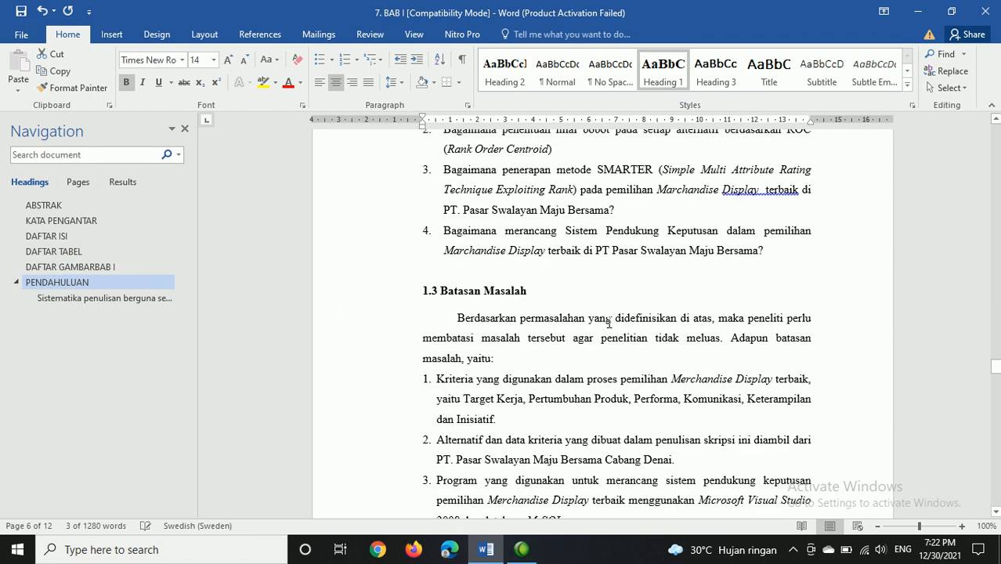
{"action": "scroll", "coordinate": [609, 322], "scroll_direction": "down", "scroll_amount": 15}
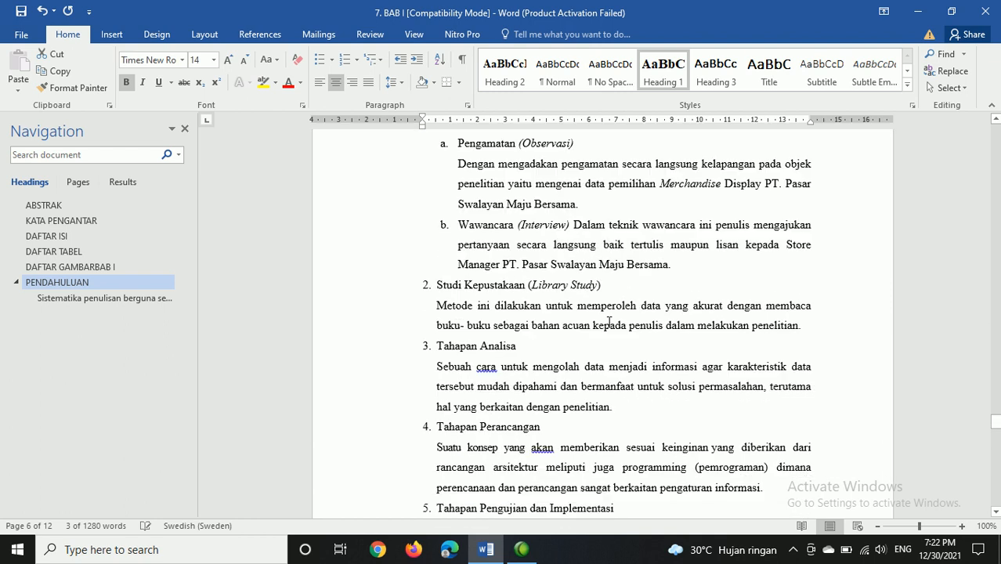
{"action": "scroll", "coordinate": [608, 323], "scroll_direction": "down", "scroll_amount": 5}
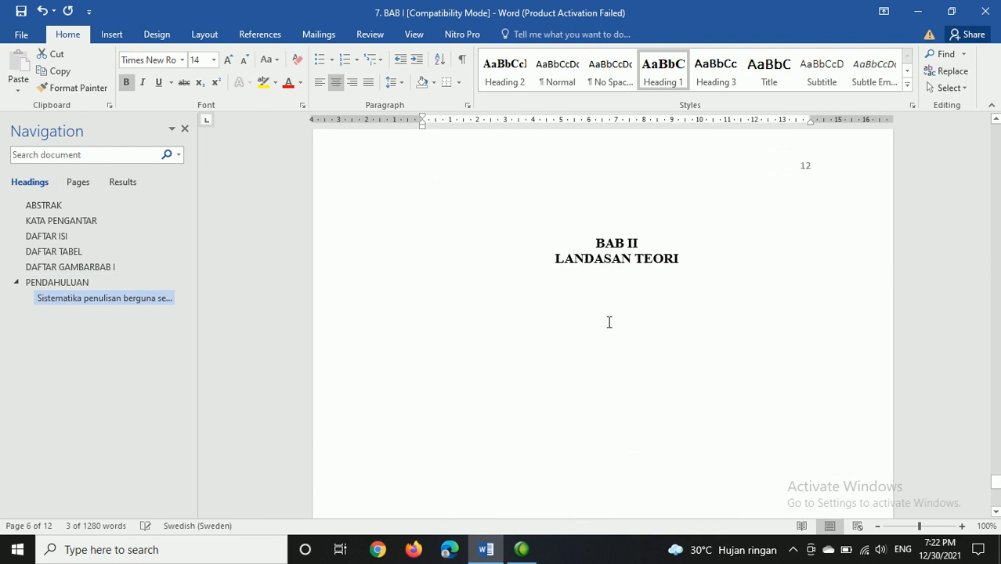
{"action": "left_click", "coordinate": [597, 217]}
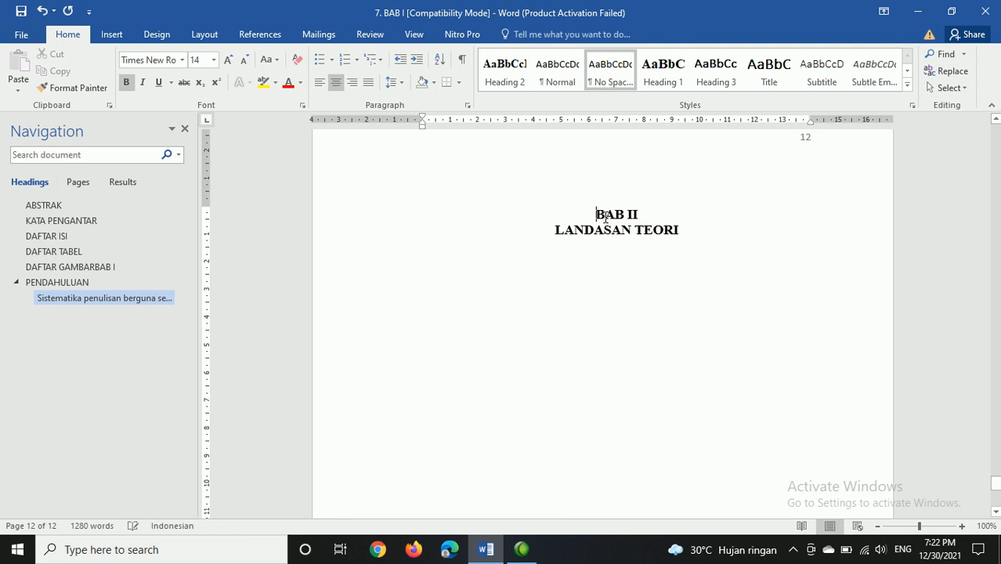
{"action": "scroll", "coordinate": [602, 217], "scroll_direction": "up", "scroll_amount": 10}
{"action": "scroll", "coordinate": [603, 215], "scroll_direction": "up", "scroll_amount": 20}
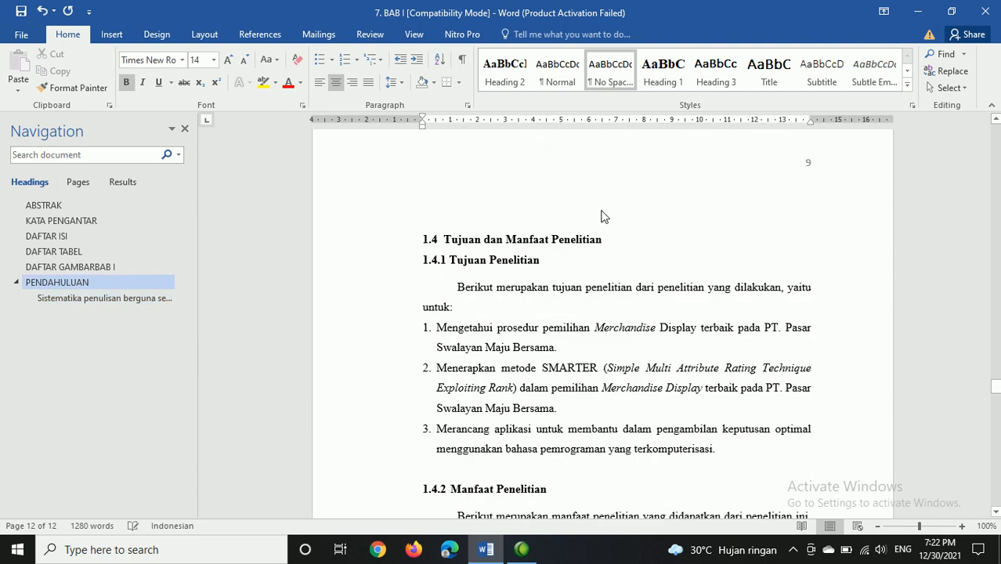
{"action": "scroll", "coordinate": [612, 203], "scroll_direction": "up", "scroll_amount": 5}
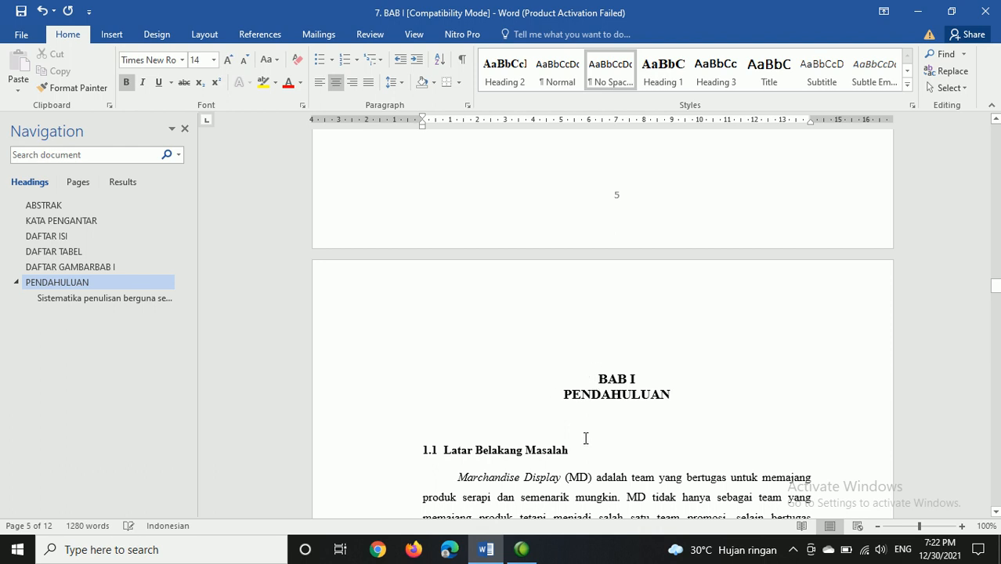
Step: Try the Heading 1 style on the 1.1 Latar Belakang Masalah subheading, and undo it
{"action": "left_click_drag", "start_coordinate": [570, 452], "coordinate": [425, 433]}
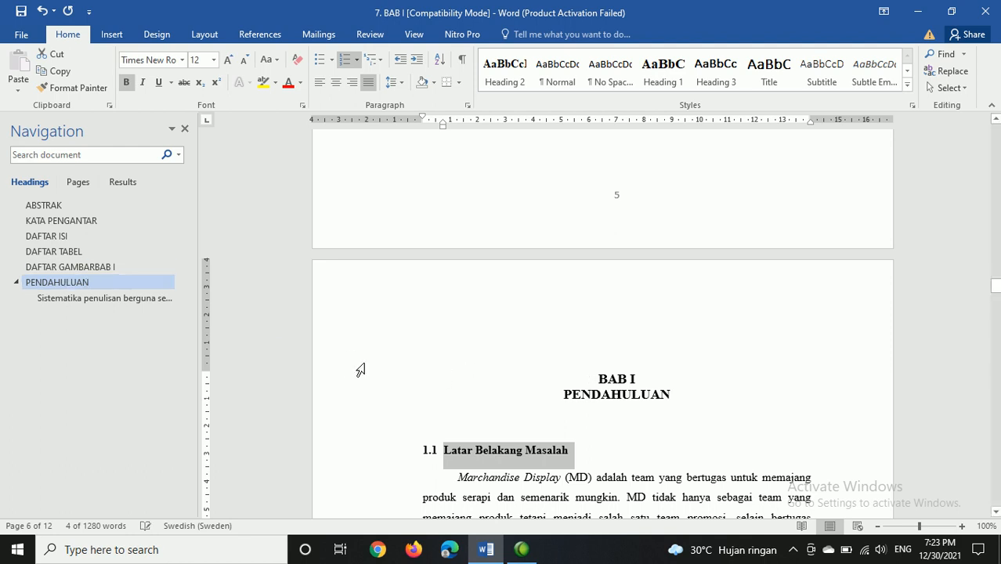
{"action": "left_click", "coordinate": [571, 456]}
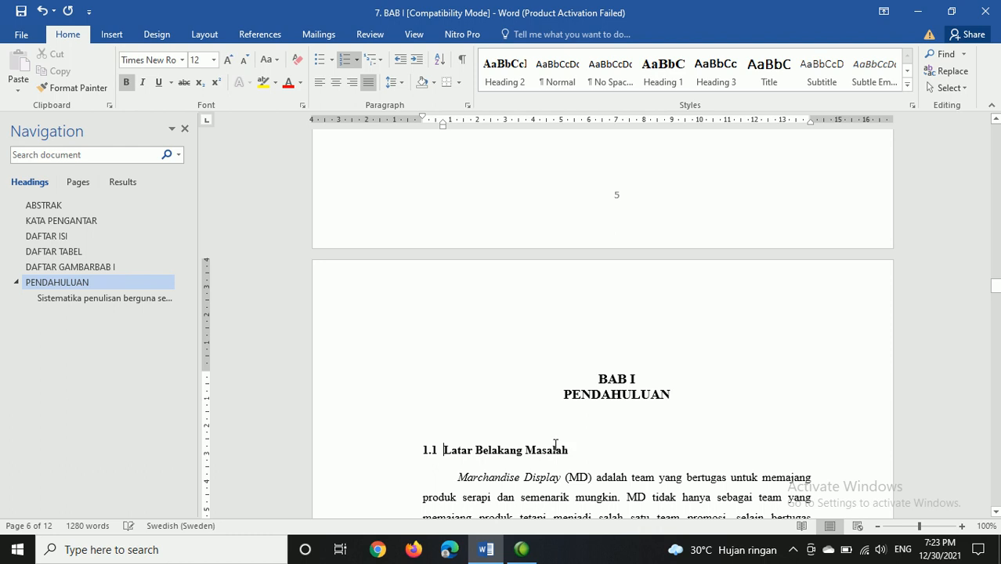
{"action": "triple_click", "coordinate": [555, 446]}
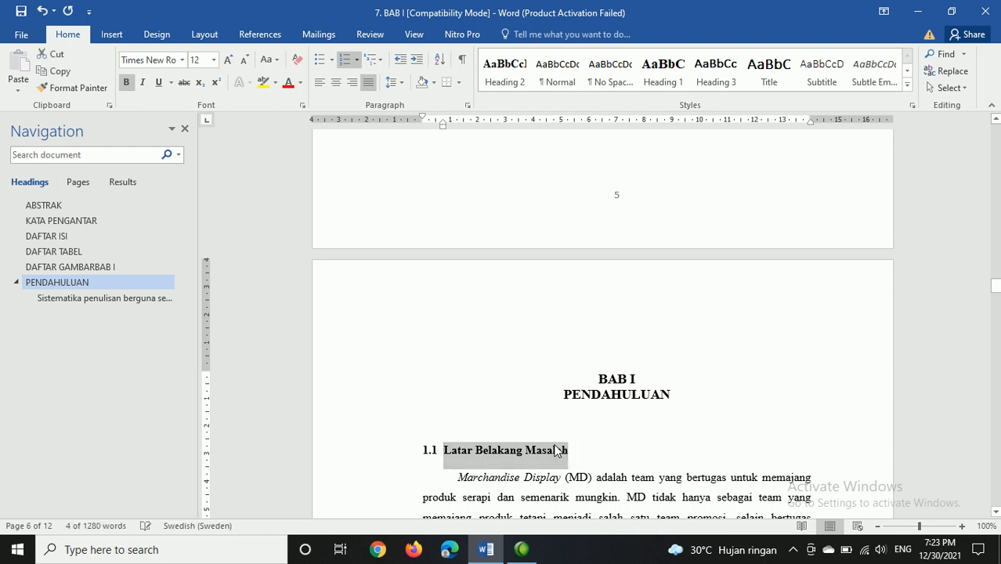
{"action": "left_click", "coordinate": [657, 78]}
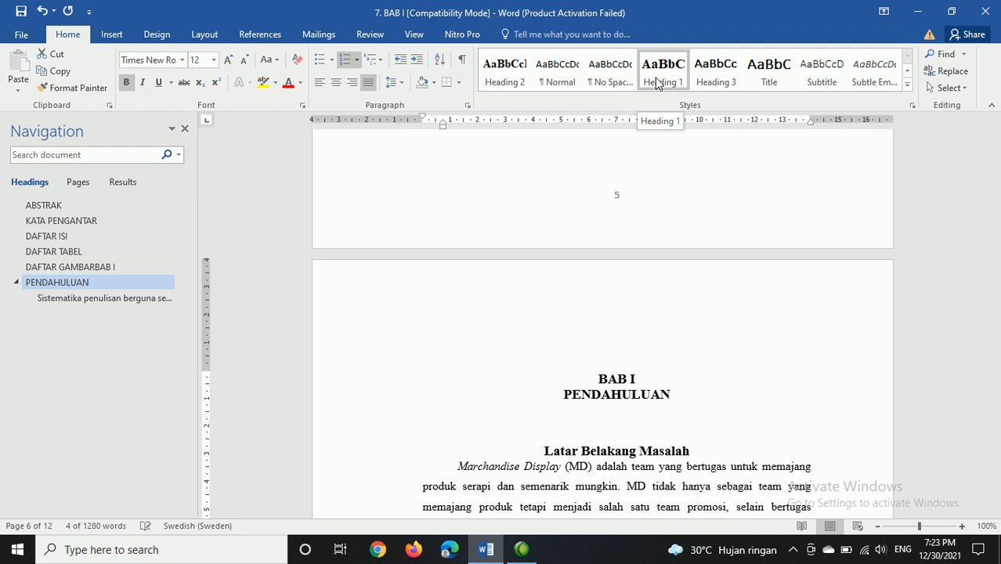
{"action": "key", "text": "ctrl+z"}
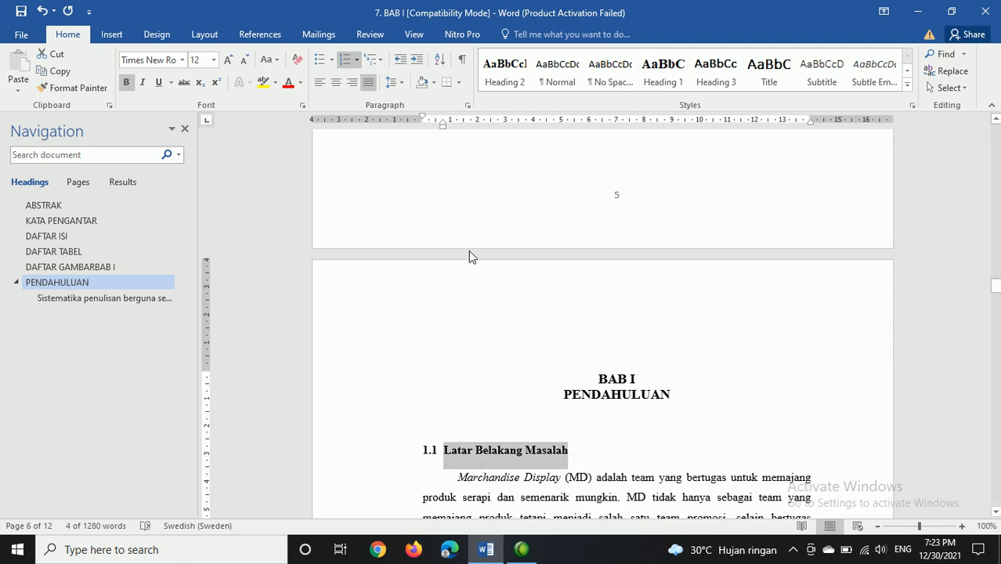
Step: Try redefining Heading 2 to match the 1.1 Latar Belakang Masalah subheading, and undo the update
{"action": "right_click", "coordinate": [507, 75]}
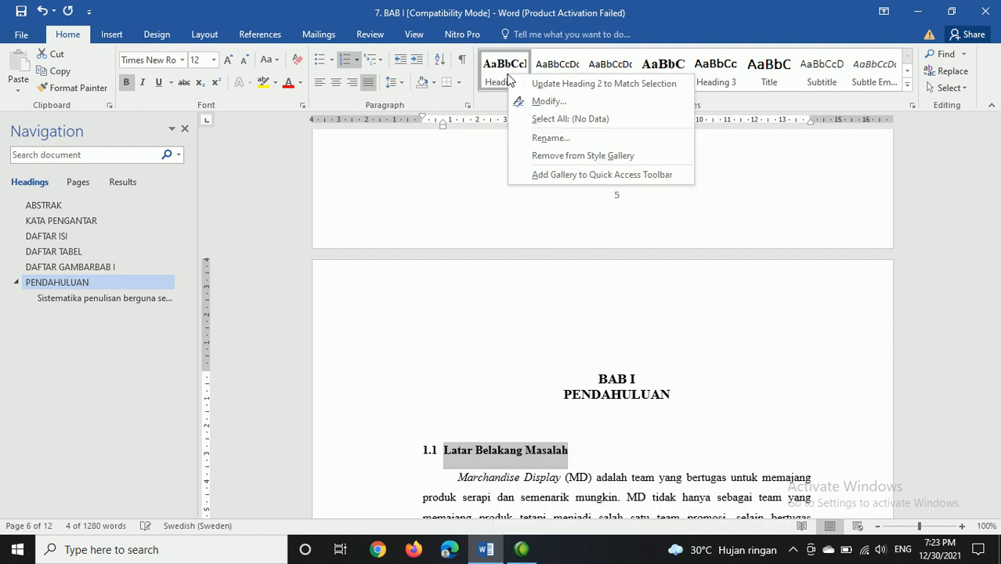
{"action": "left_click", "coordinate": [588, 84]}
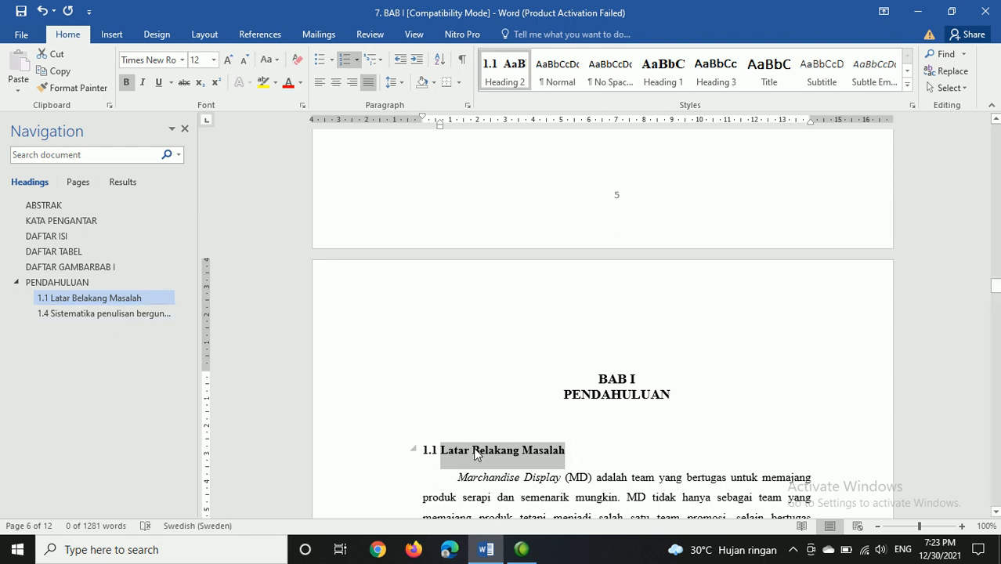
{"action": "key", "text": "ctrl+z"}
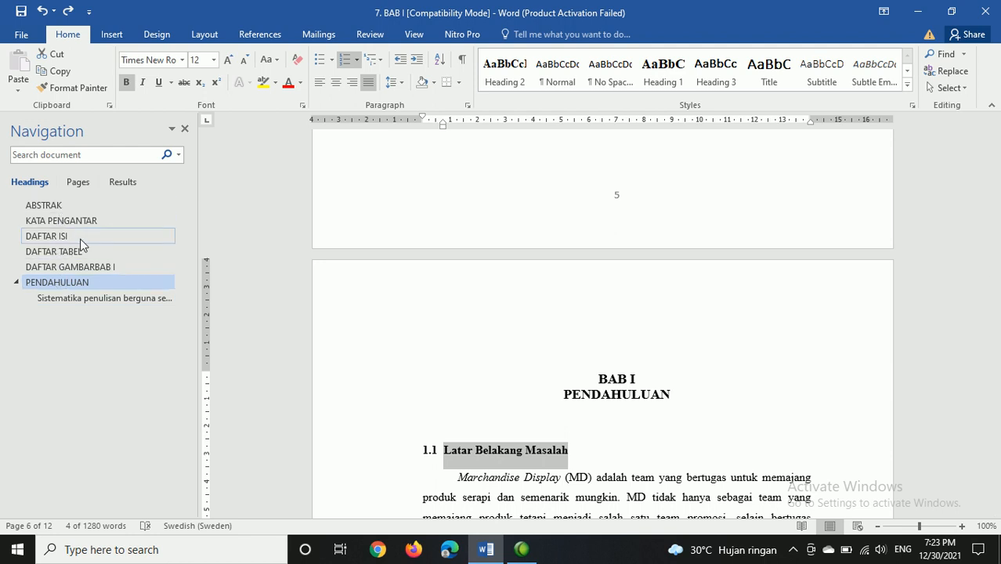
Step: Try Heading 1 again on the 1.1 Latar Belakang Masalah text, check its level in the headings outline, and undo it
{"action": "right_click", "coordinate": [663, 74]}
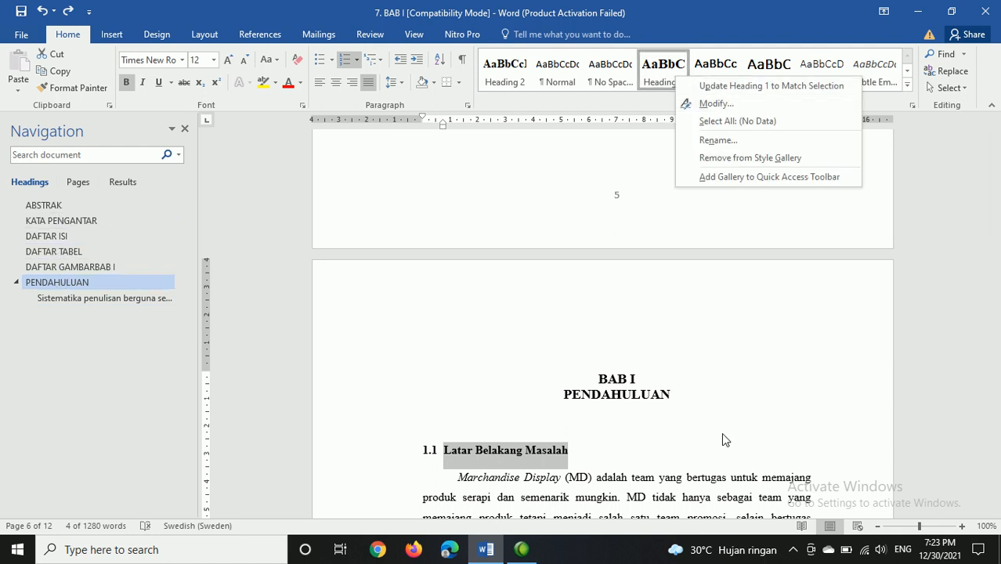
{"action": "left_click", "coordinate": [681, 387]}
{"action": "left_click", "coordinate": [681, 386]}
{"action": "left_click_drag", "start_coordinate": [585, 457], "coordinate": [425, 443]}
{"action": "left_click", "coordinate": [444, 454]}
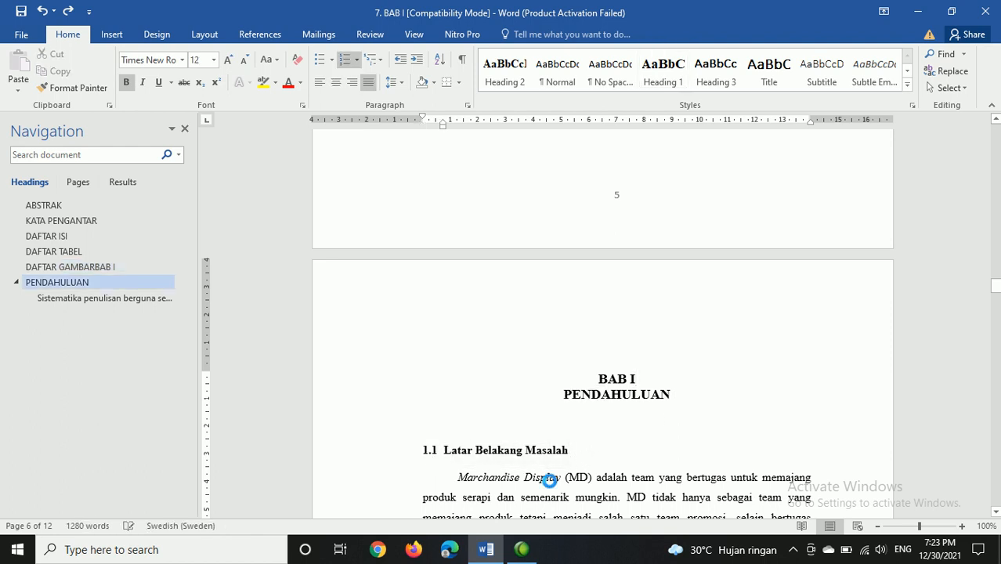
{"action": "key", "text": "shift+End"}
{"action": "left_click", "coordinate": [676, 73]}
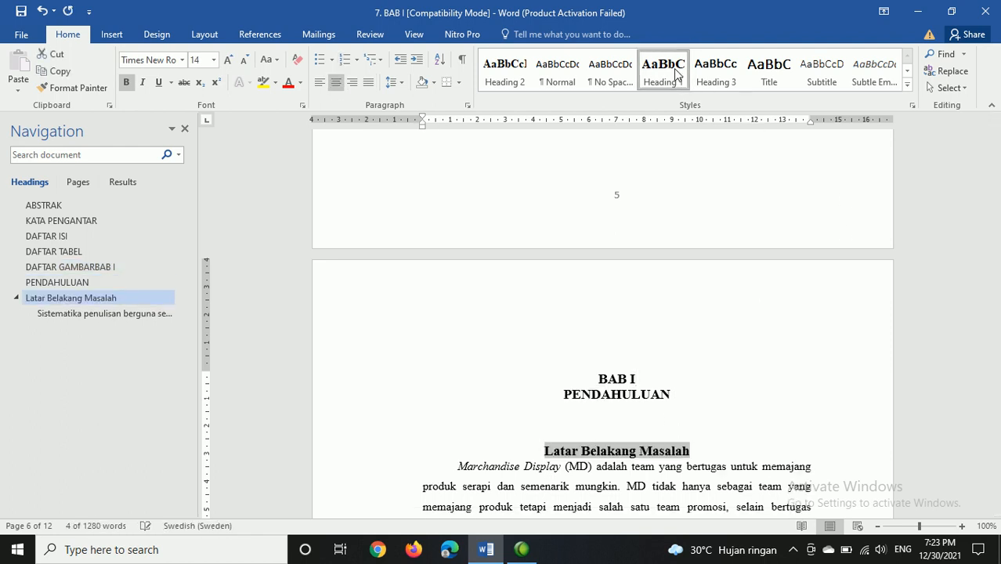
{"action": "key", "text": "ctrl+z"}
{"action": "left_click", "coordinate": [675, 73]}
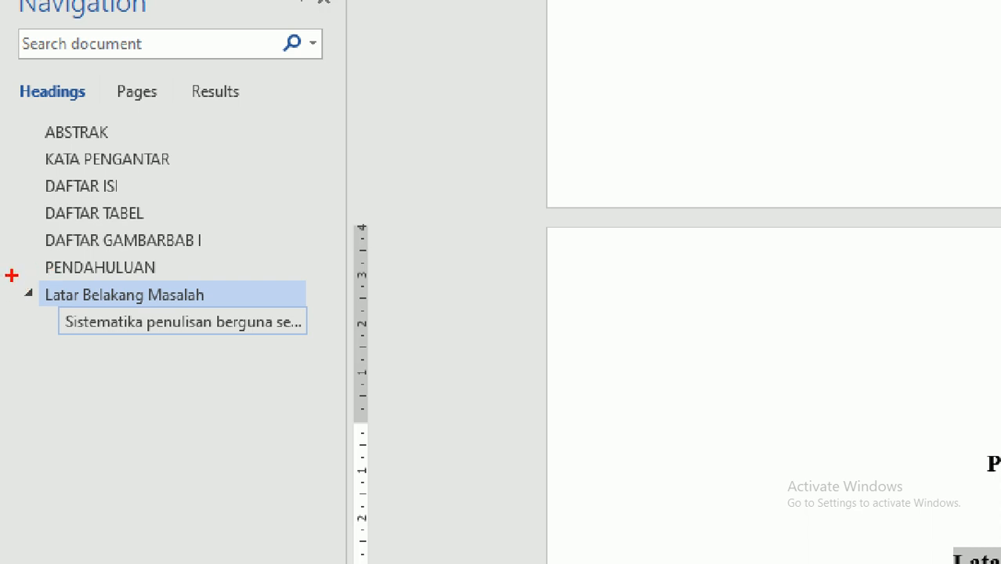
{"action": "key", "text": "Escape"}
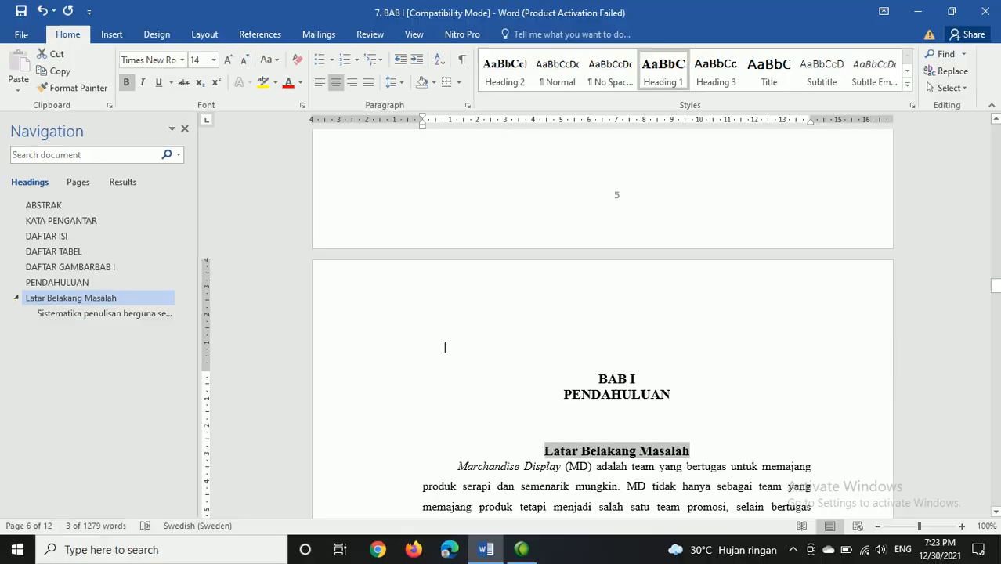
{"action": "key", "text": "ctrl+z"}
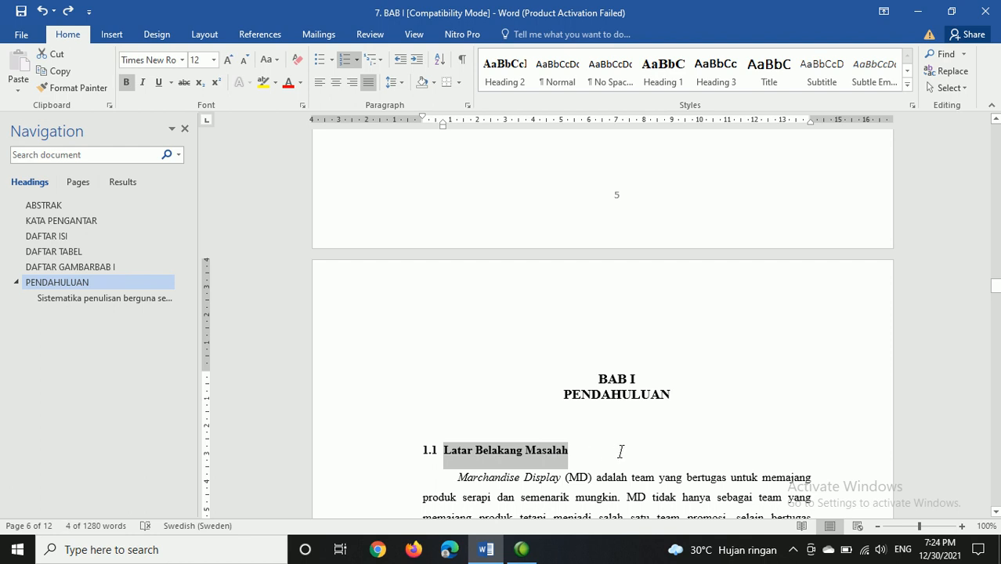
Step: Update the Heading 2 style to match the formatting of the selected 1.1 Latar Belakang Masalah subheading
{"action": "right_click", "coordinate": [509, 86]}
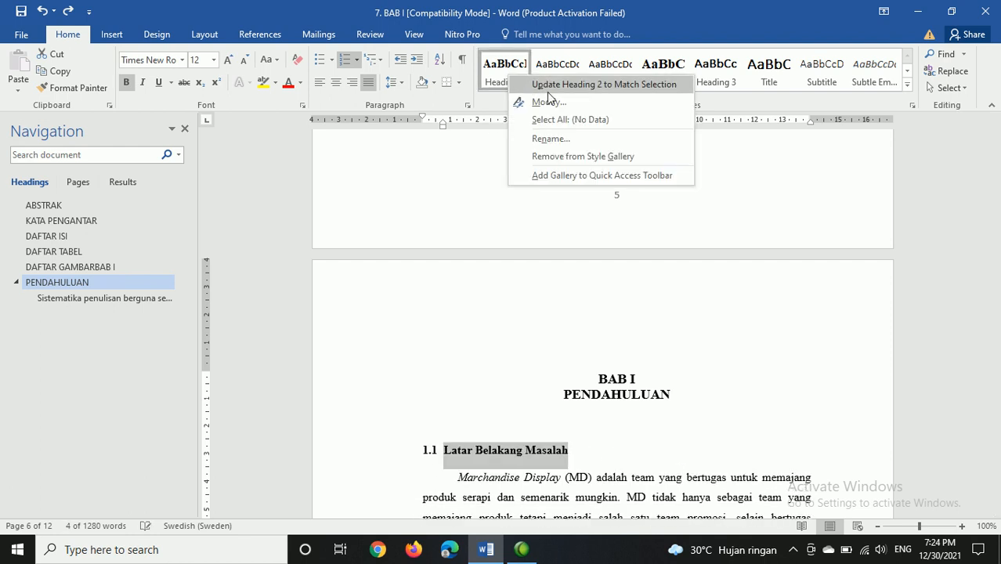
{"action": "left_click", "coordinate": [547, 90]}
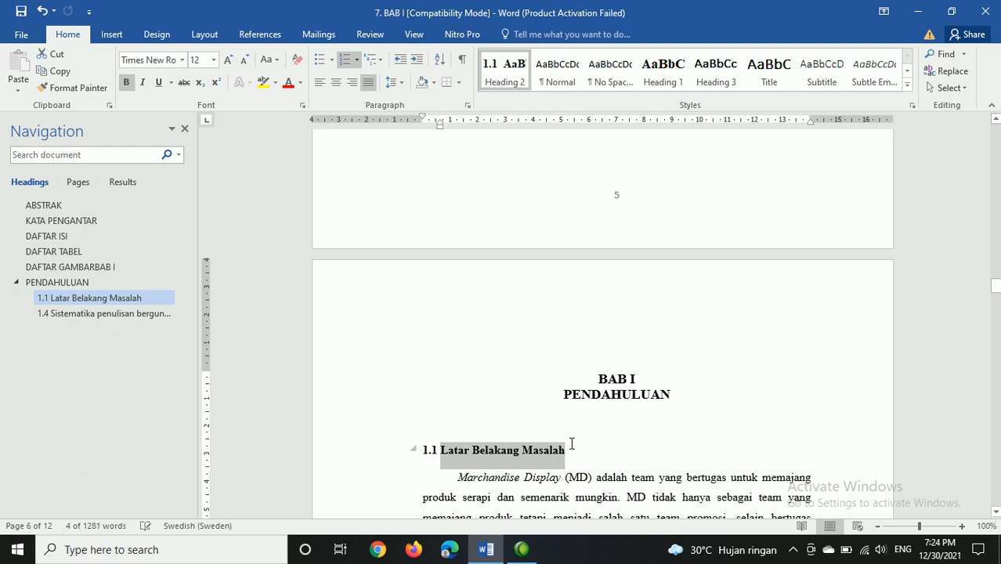
Step: Apply the Heading 2 style to the 1.2 Perumusan Masalah subheading on page 8
{"action": "scroll", "coordinate": [548, 455], "scroll_direction": "down", "scroll_amount": 15}
{"action": "scroll", "coordinate": [572, 443], "scroll_direction": "down", "scroll_amount": 10}
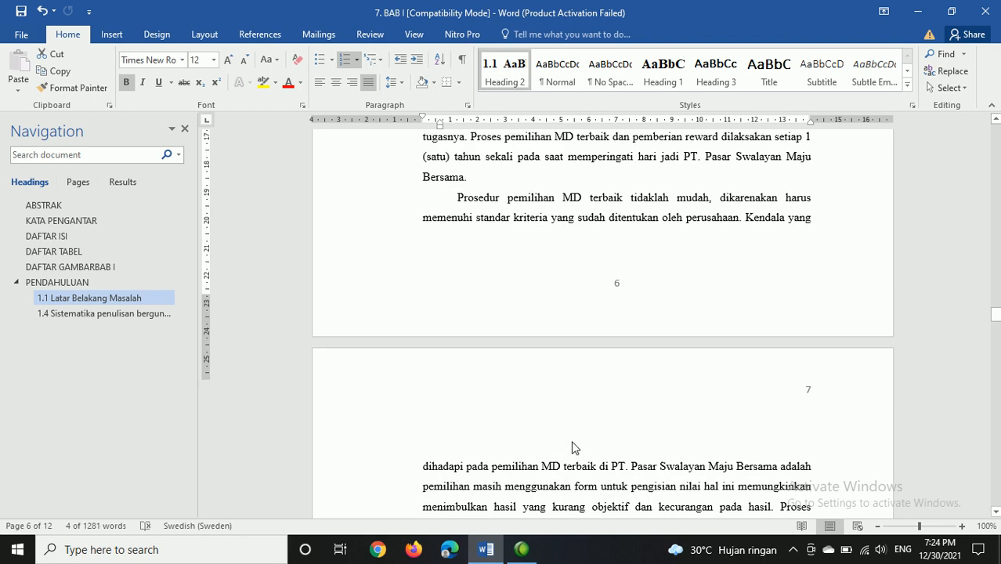
{"action": "scroll", "coordinate": [573, 443], "scroll_direction": "down", "scroll_amount": 7}
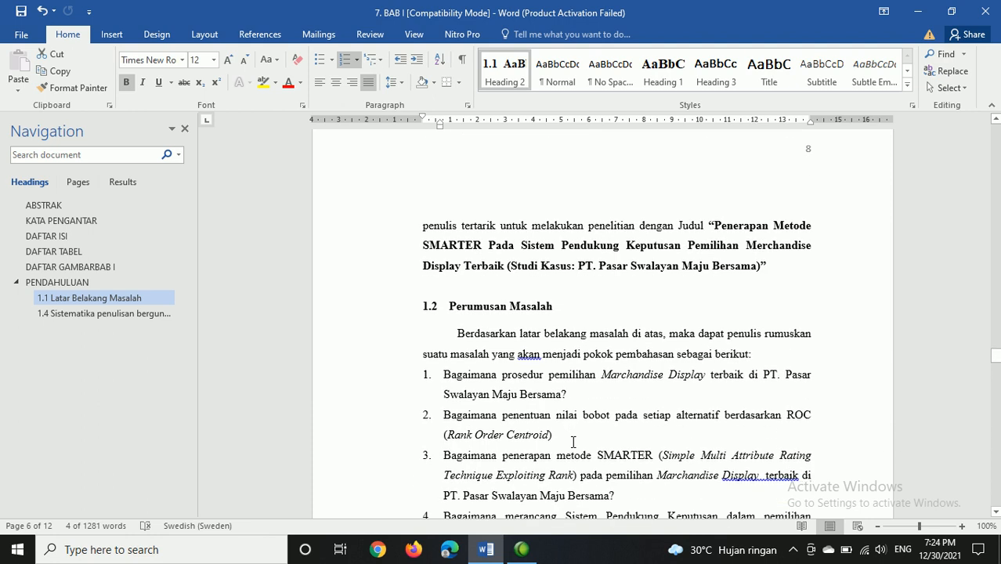
{"action": "left_click", "coordinate": [573, 311]}
{"action": "triple_click", "coordinate": [574, 310]}
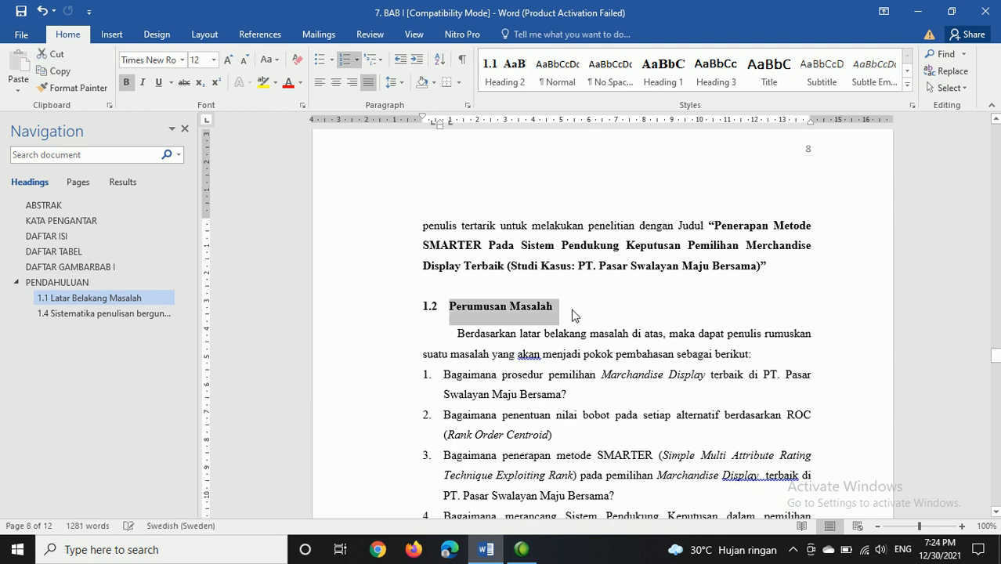
{"action": "left_click", "coordinate": [574, 311]}
{"action": "triple_click", "coordinate": [574, 310]}
{"action": "left_click", "coordinate": [512, 76]}
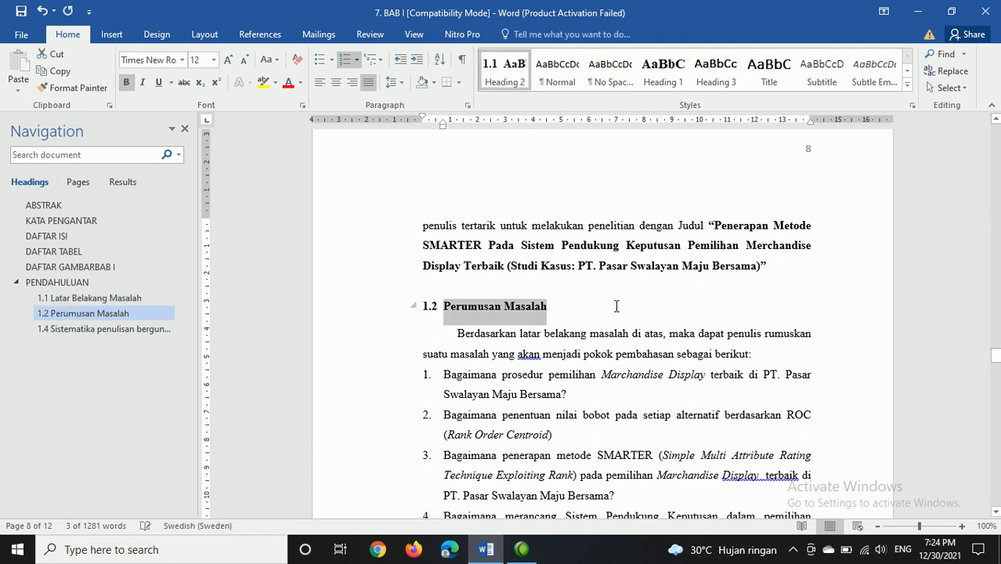
Step: Apply the Heading 2 style to the Batasan Masalah subheading on page 8
{"action": "scroll", "coordinate": [616, 306], "scroll_direction": "down", "scroll_amount": 5}
{"action": "left_click", "coordinate": [441, 284]}
{"action": "triple_click", "coordinate": [472, 296]}
{"action": "left_click", "coordinate": [514, 72]}
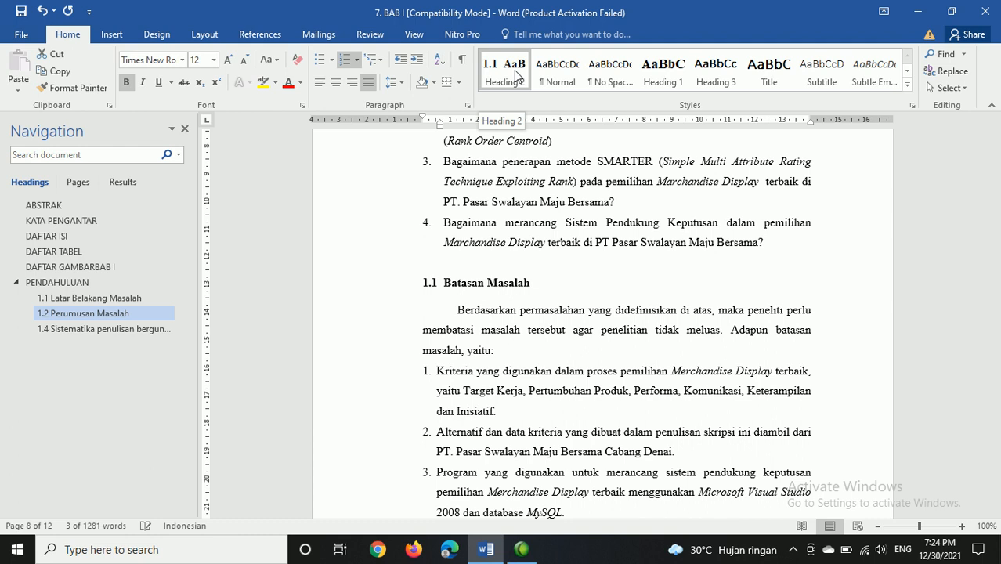
Step: Apply the Heading 2 style to the 1.4 Tujuan dan Manfaat Penelitian subheading on page 9
{"action": "scroll", "coordinate": [656, 378], "scroll_direction": "down", "scroll_amount": 8}
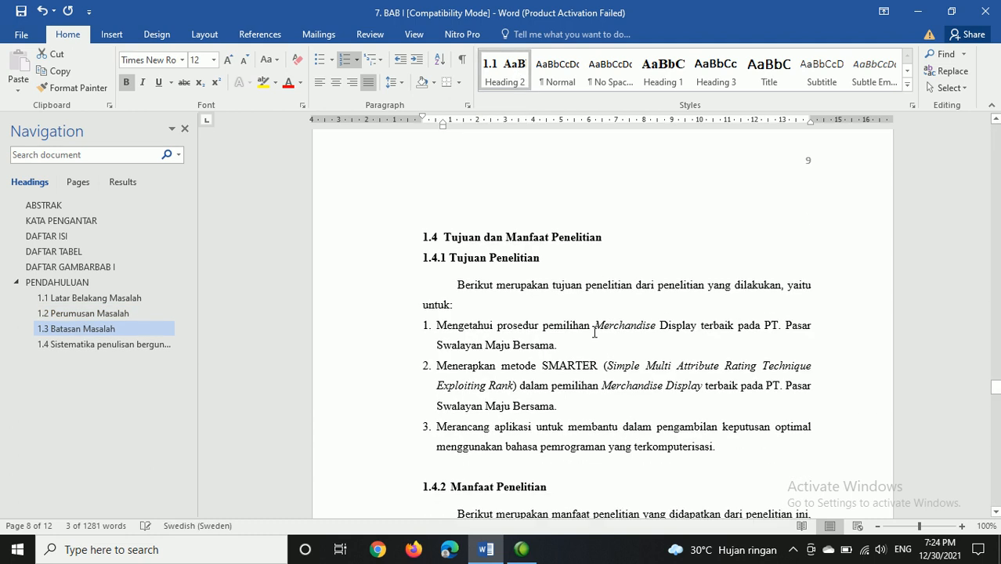
{"action": "triple_click", "coordinate": [474, 235]}
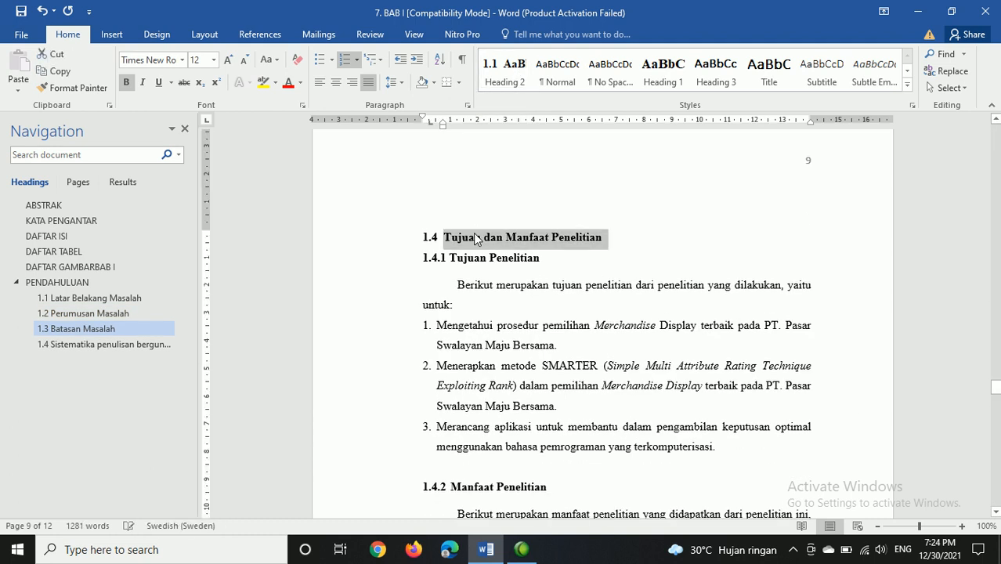
{"action": "left_click", "coordinate": [503, 82]}
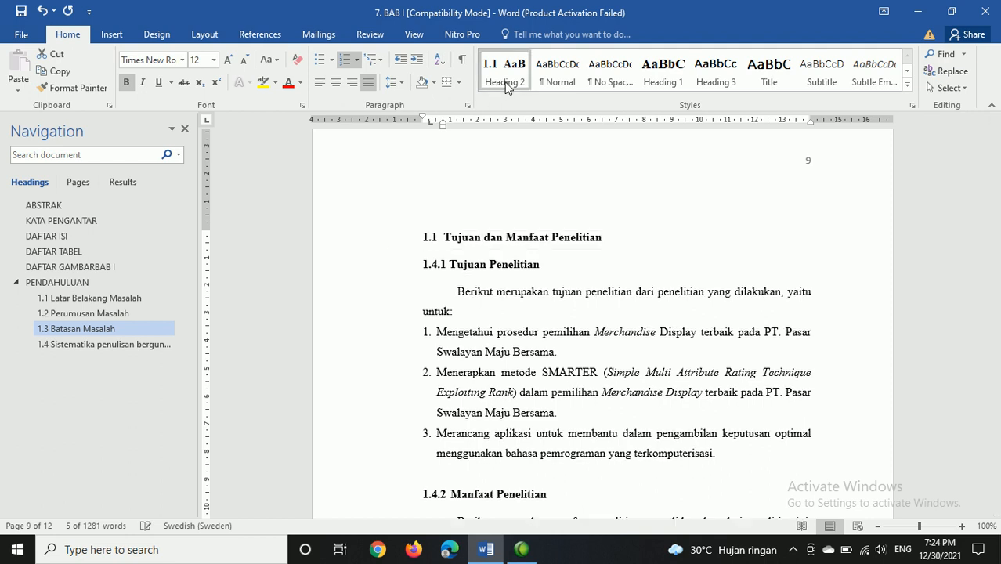
Step: Update the Heading 3 style to match the formatting of the 1.4.1 Tujuan Penelitian subheading
{"action": "left_click", "coordinate": [454, 267]}
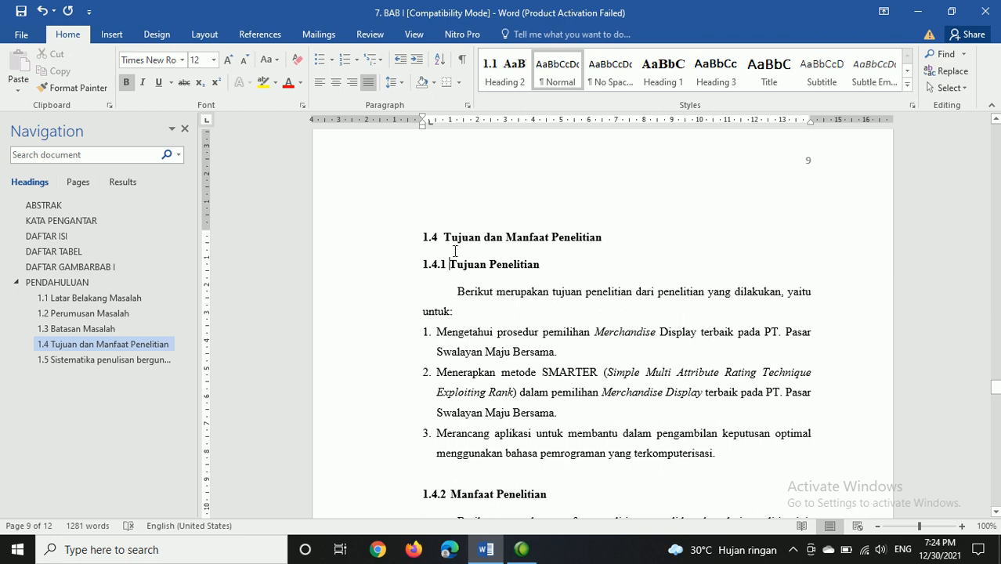
{"action": "key", "text": "shift+End"}
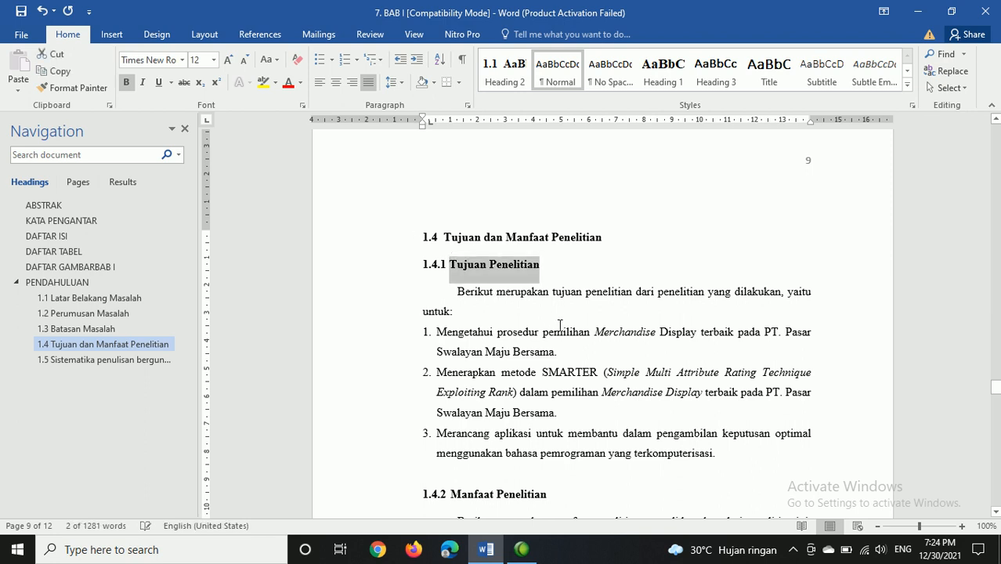
{"action": "right_click", "coordinate": [731, 82]}
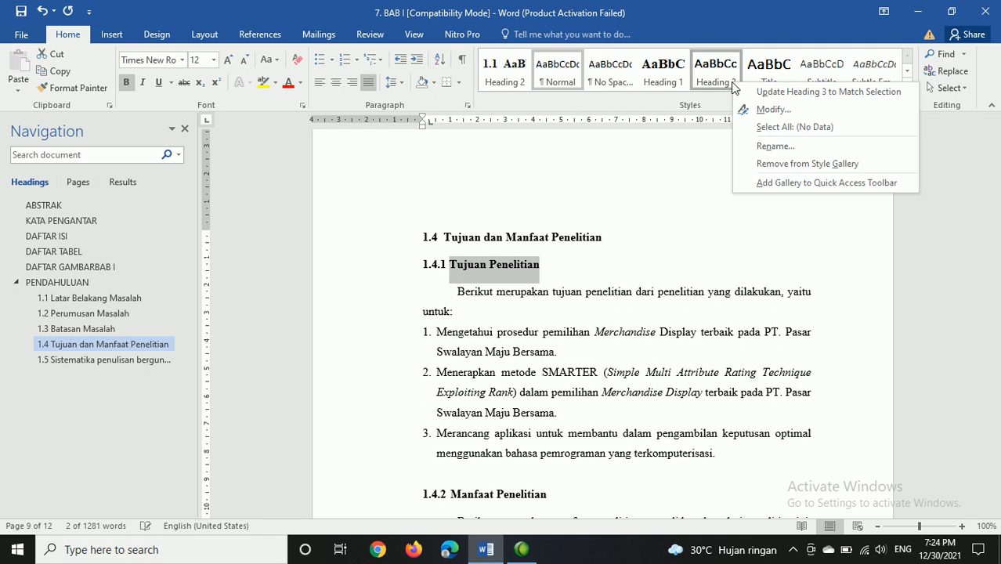
{"action": "left_click", "coordinate": [772, 93]}
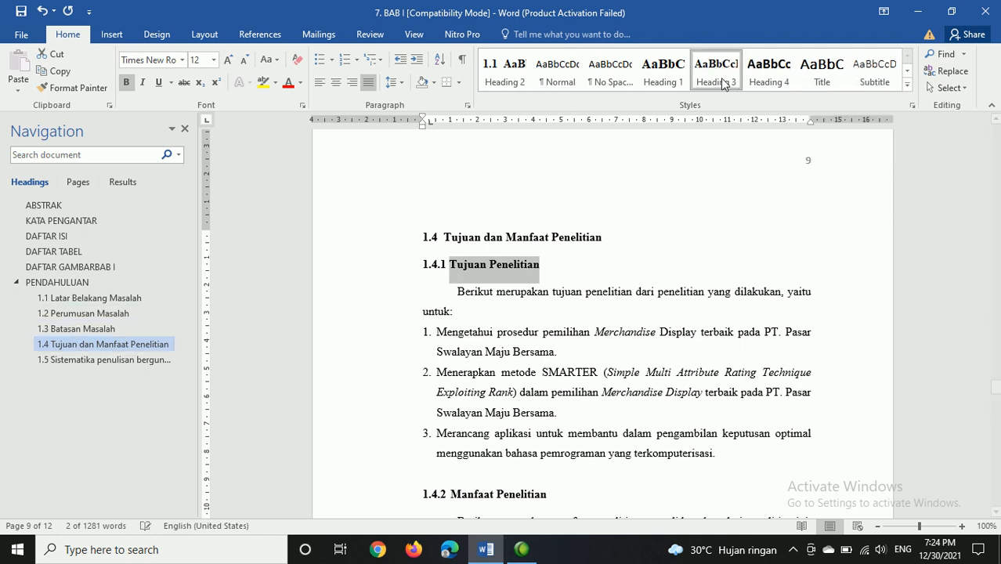
{"action": "left_click", "coordinate": [553, 267]}
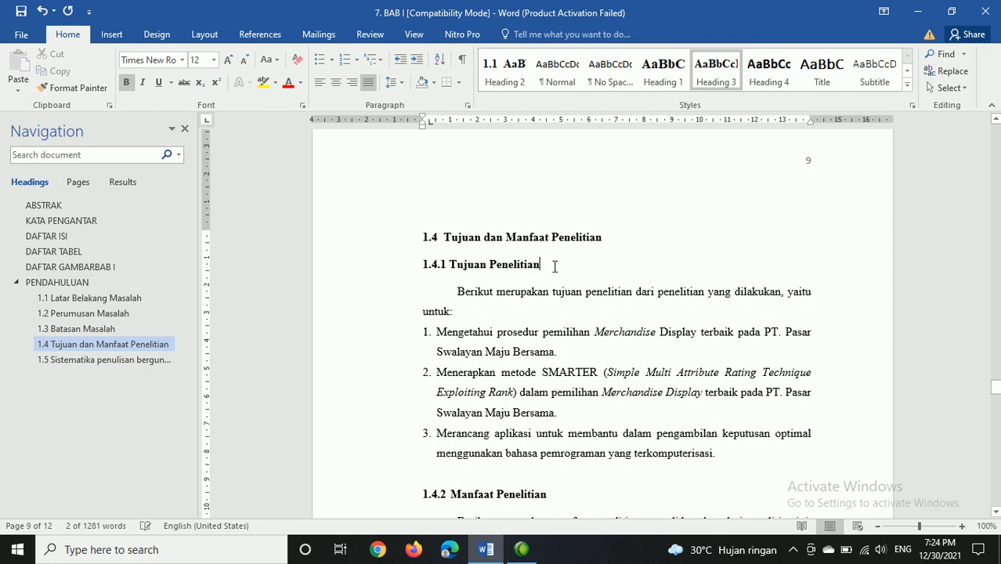
Step: Try the Heading 3 style on the 1.4.2 Manfaat Penelitian subheading, and undo it
{"action": "scroll", "coordinate": [568, 338], "scroll_direction": "down", "scroll_amount": 3}
{"action": "left_click", "coordinate": [452, 318]}
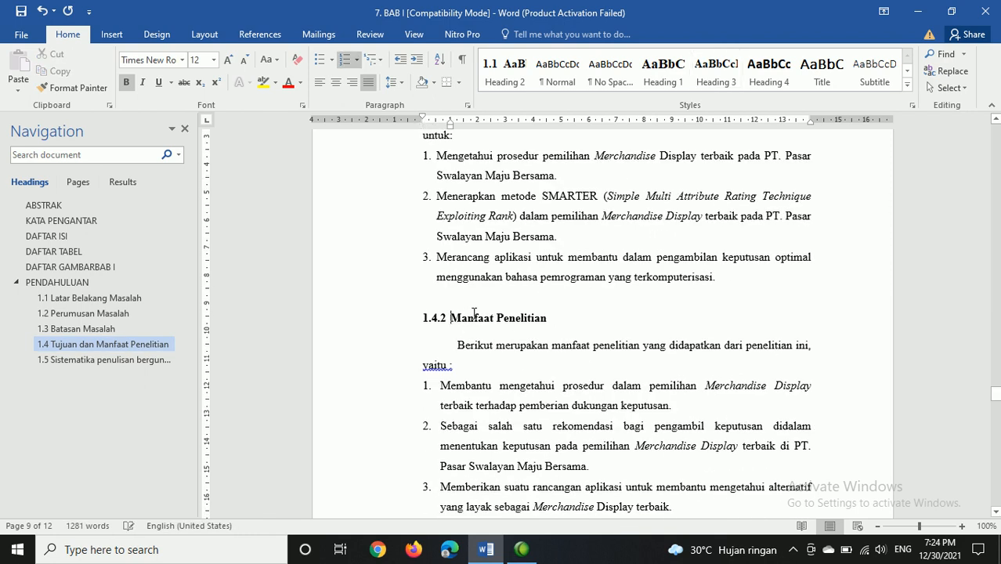
{"action": "key", "text": "shift+Down"}
{"action": "key", "text": "shift+Down"}
{"action": "key", "text": "shift+Down"}
{"action": "key", "text": "shift+Down"}
{"action": "key", "text": "shift+Down"}
{"action": "key", "text": "shift+Down"}
{"action": "key", "text": "shift+Down"}
{"action": "key", "text": "shift+Down"}
{"action": "key", "text": "shift+Down"}
{"action": "key", "text": "shift+Down"}
{"action": "key", "text": "shift+Down"}
{"action": "key", "text": "shift+Down"}
{"action": "key", "text": "shift+Down"}
{"action": "key", "text": "shift+Down"}
{"action": "key", "text": "shift+Down"}
{"action": "key", "text": "shift+Down"}
{"action": "key", "text": "shift+Down"}
{"action": "key", "text": "shift+Down"}
{"action": "key", "text": "shift+Down"}
{"action": "scroll", "coordinate": [474, 319], "scroll_direction": "up", "scroll_amount": 6}
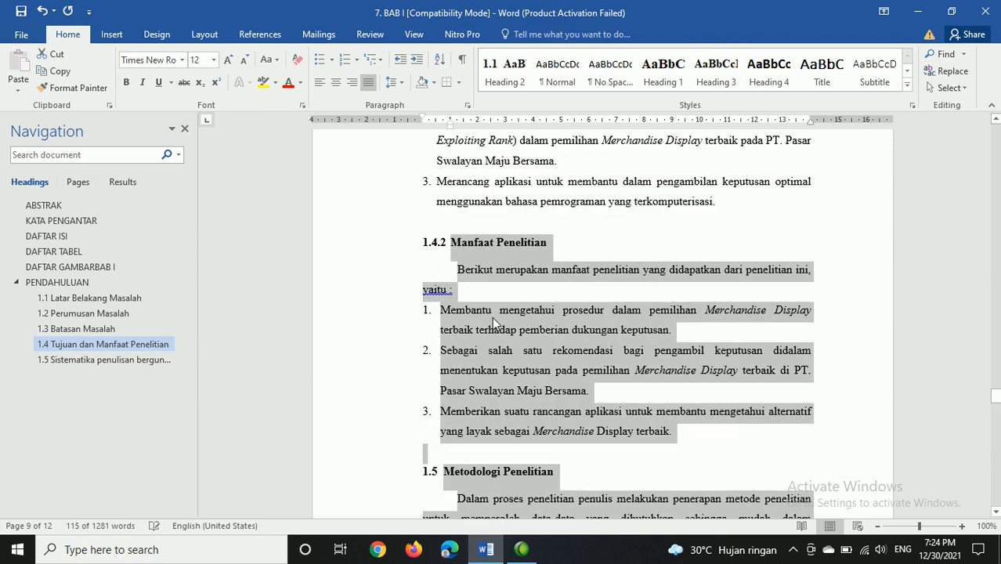
{"action": "left_click", "coordinate": [454, 271]}
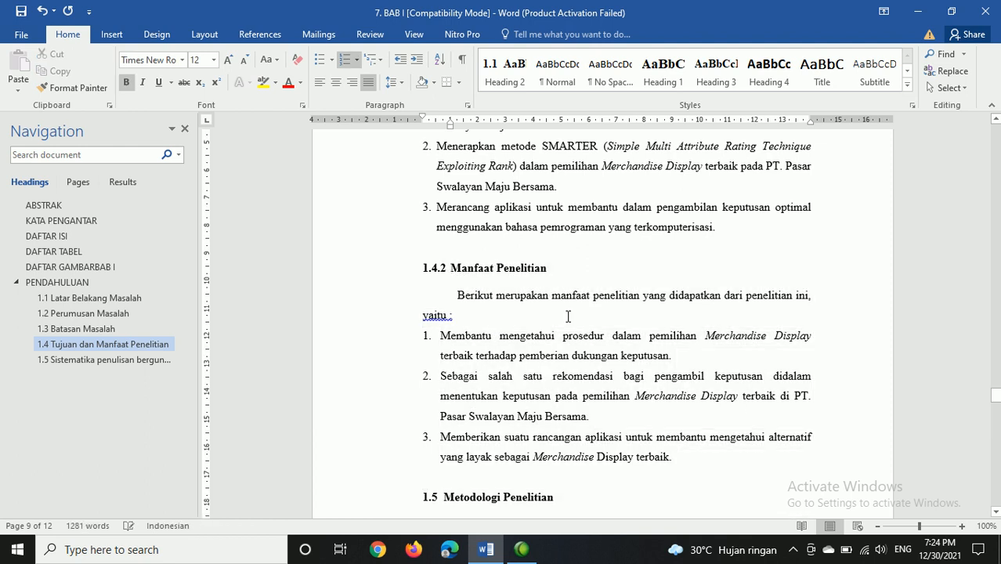
{"action": "key", "text": "shift+End"}
{"action": "left_click", "coordinate": [714, 81]}
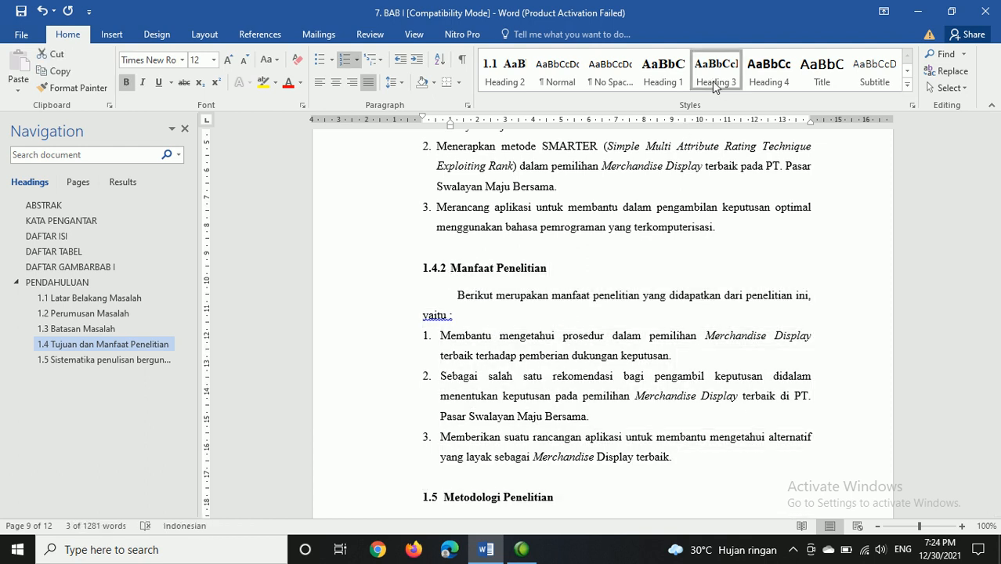
{"action": "key", "text": "ctrl+z"}
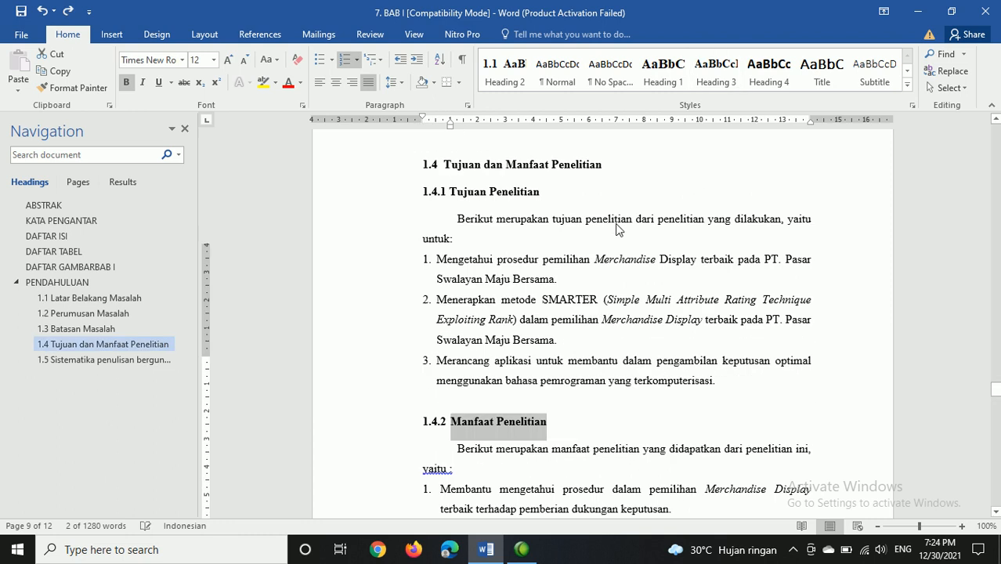
Step: Try to apply the Heading 3 style to the 1.4.1 Tujuan Penelitian subheading on page 9
{"action": "scroll", "coordinate": [445, 377], "scroll_direction": "up", "scroll_amount": 5}
{"action": "left_click", "coordinate": [455, 390]}
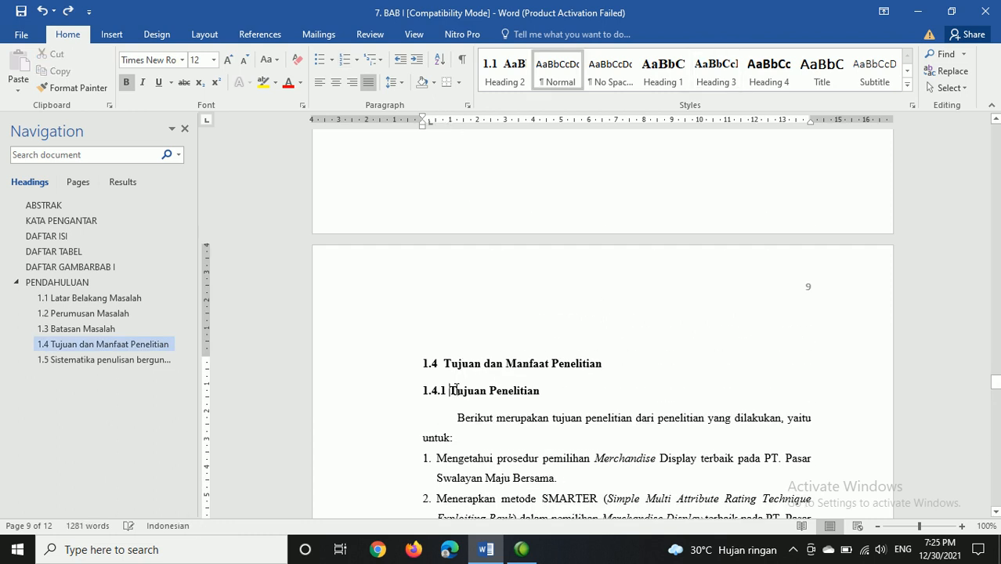
{"action": "key", "text": "shift+End"}
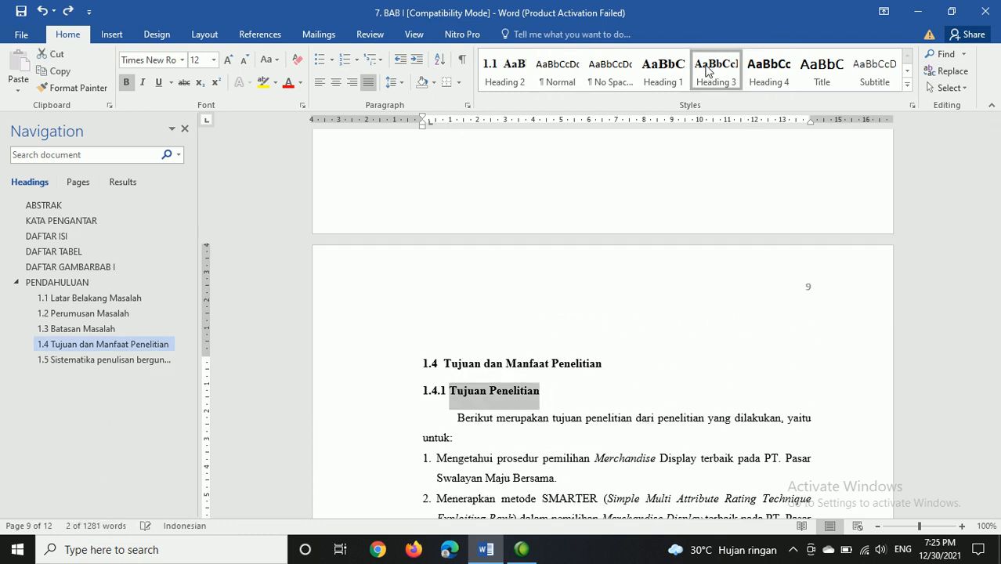
{"action": "left_click", "coordinate": [708, 71]}
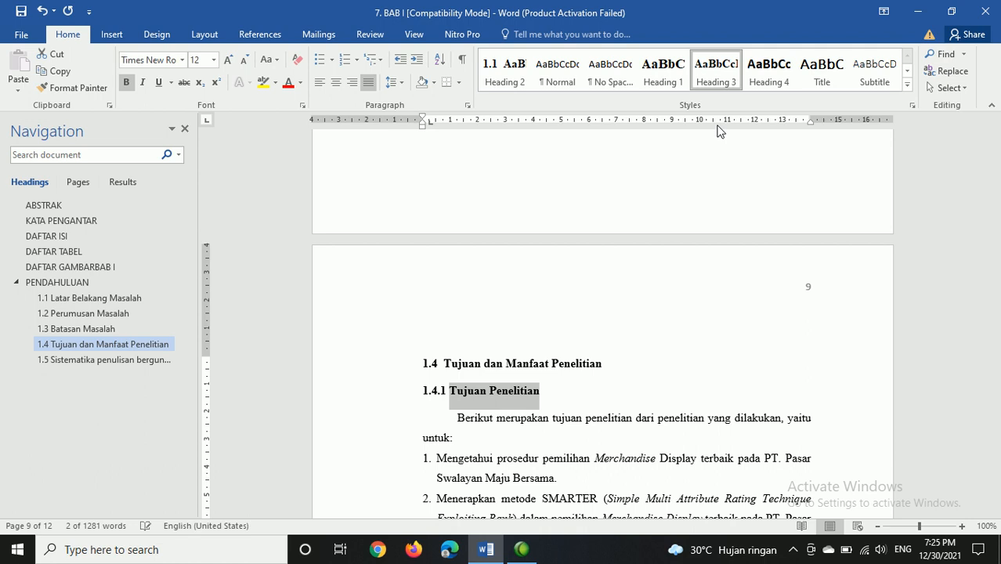
Step: Try the Heading 3 style on the Manfaat Penelitian subheading again, and undo it
{"action": "scroll", "coordinate": [460, 402], "scroll_direction": "down", "scroll_amount": 5}
{"action": "left_click", "coordinate": [452, 392]}
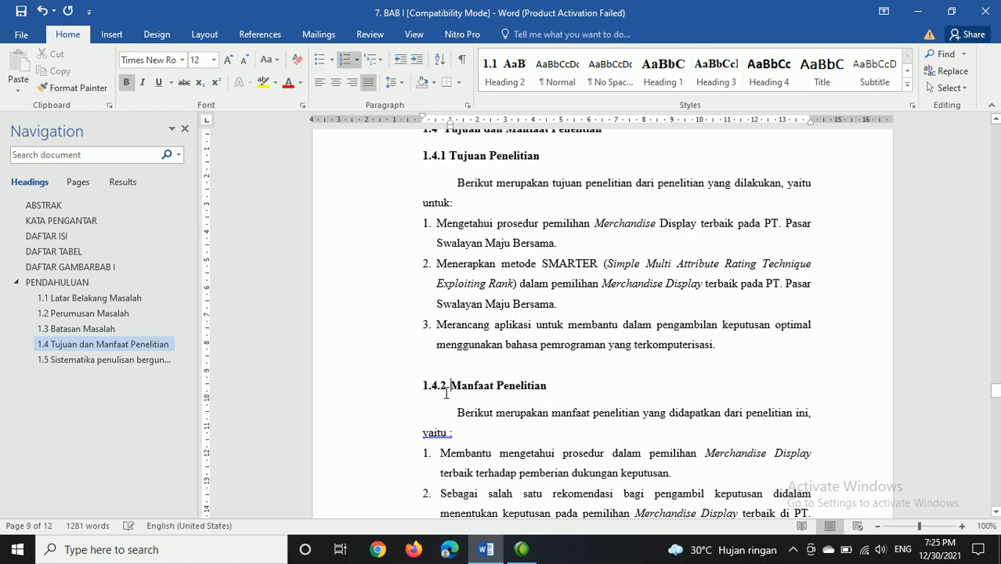
{"action": "triple_click", "coordinate": [446, 393]}
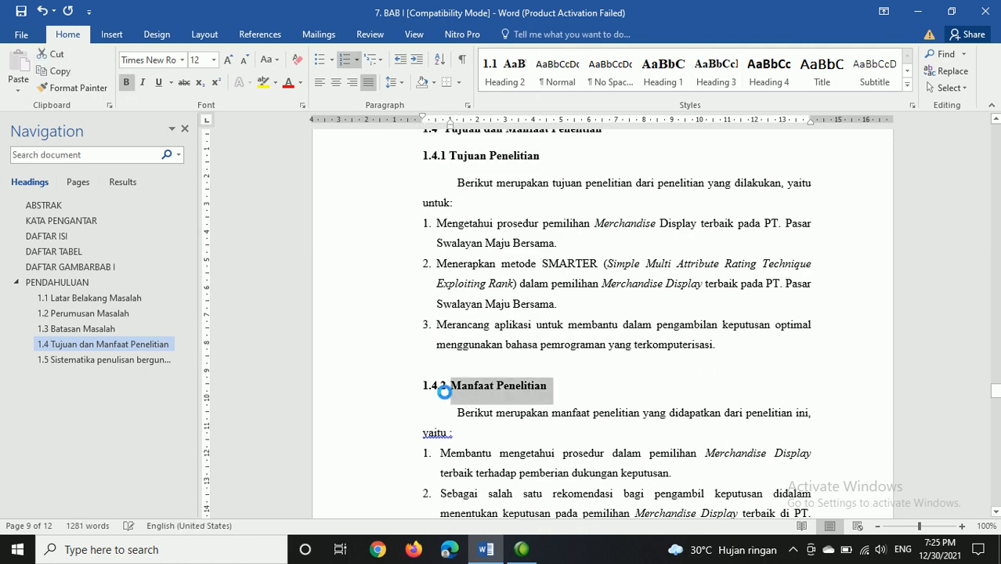
{"action": "left_click", "coordinate": [710, 73]}
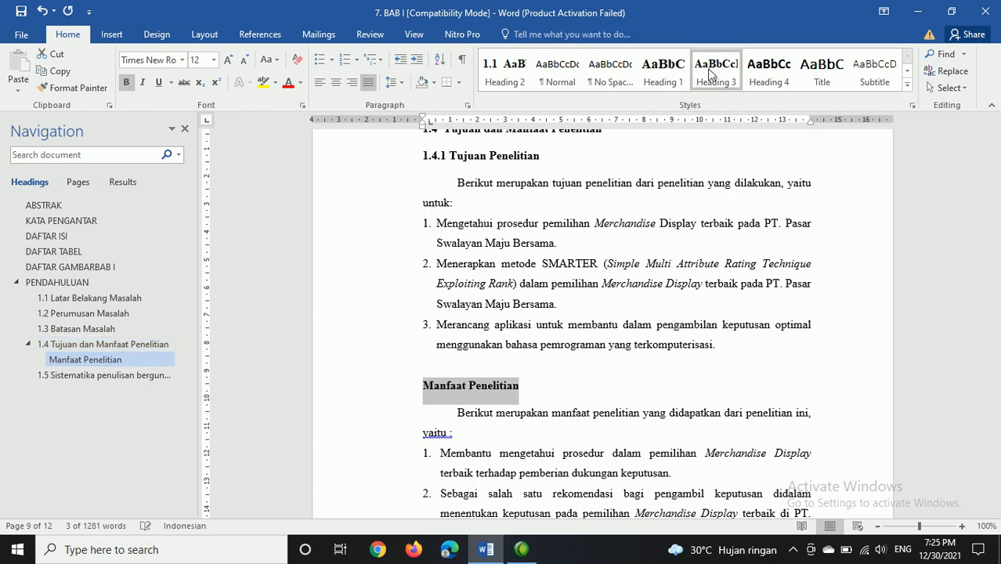
{"action": "key", "text": "ctrl+z"}
Step: Update the Heading 3 style to match the formatting of the selected 1.4.2 Manfaat Penelitian subheading
{"action": "right_click", "coordinate": [717, 69]}
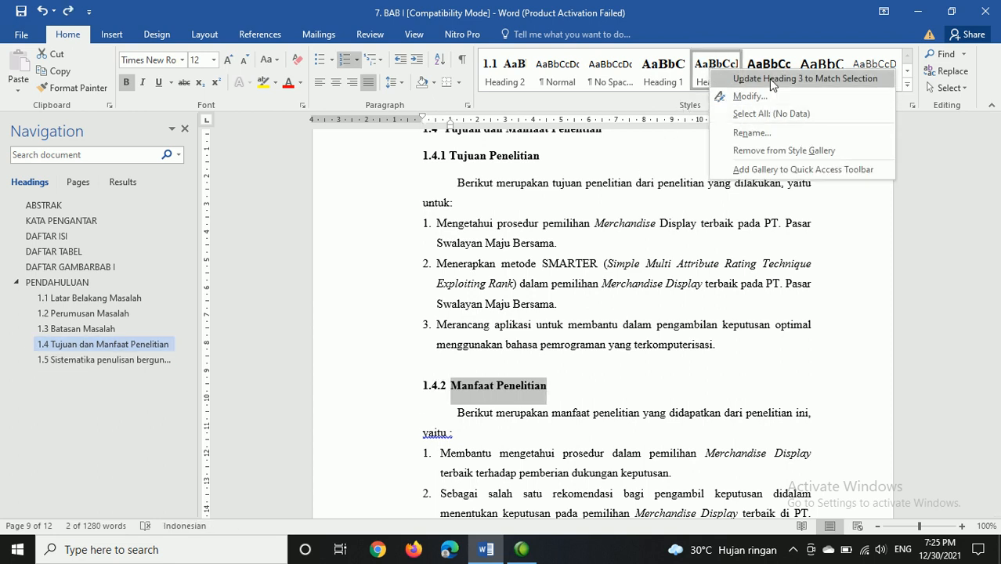
{"action": "left_click", "coordinate": [769, 78]}
{"action": "scroll", "coordinate": [527, 299], "scroll_direction": "down", "scroll_amount": 5}
{"action": "scroll", "coordinate": [528, 299], "scroll_direction": "up", "scroll_amount": 5}
Step: Select the 1.4.1 Tujuan Penelitian subheading and apply the Heading 3 style to it
{"action": "left_click", "coordinate": [451, 157]}
{"action": "left_click", "coordinate": [481, 183]}
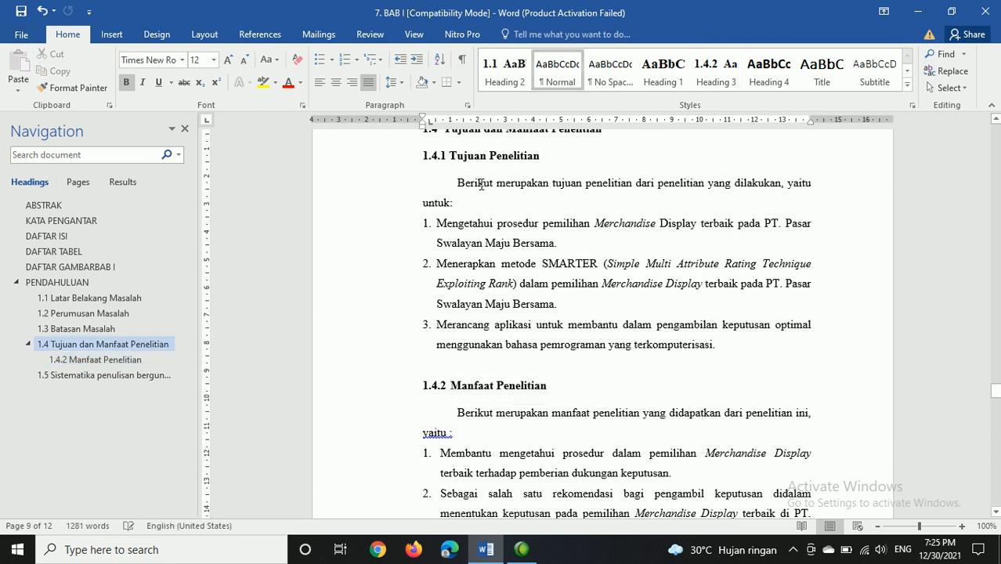
{"action": "key", "text": "shift+End"}
{"action": "key", "text": "shift+Left"}
{"action": "key", "text": "Left"}
{"action": "key", "text": "Left"}
{"action": "key", "text": "Left"}
{"action": "key", "text": "Left"}
{"action": "key", "text": "Left"}
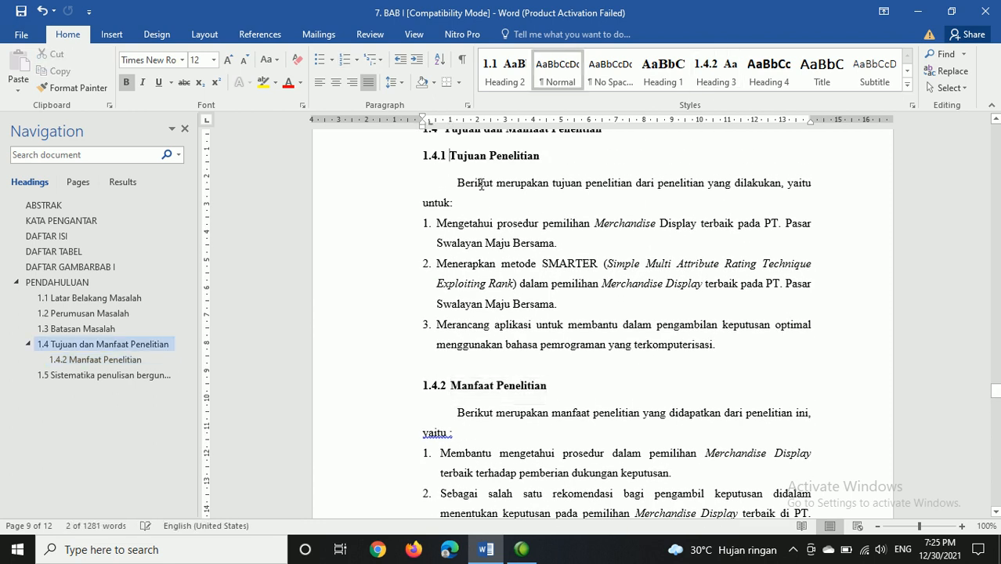
{"action": "key", "text": "shift+End"}
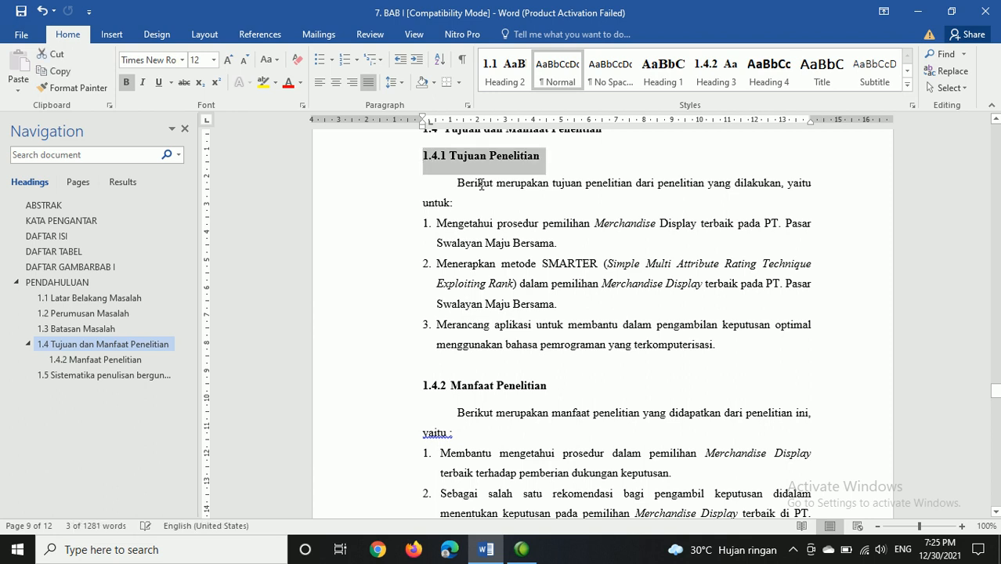
{"action": "left_click", "coordinate": [710, 79]}
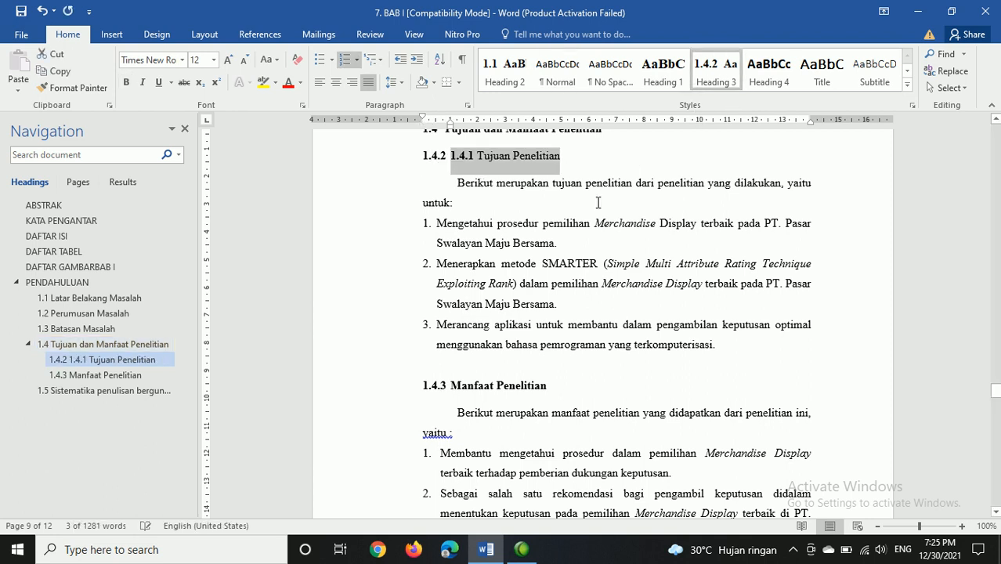
Step: Apply the Heading 2 style to the 1.5 Metodologi Penelitian subheading on page 9
{"action": "scroll", "coordinate": [504, 240], "scroll_direction": "down", "scroll_amount": 3}
{"action": "left_click", "coordinate": [478, 209]}
{"action": "scroll", "coordinate": [496, 323], "scroll_direction": "down", "scroll_amount": 2}
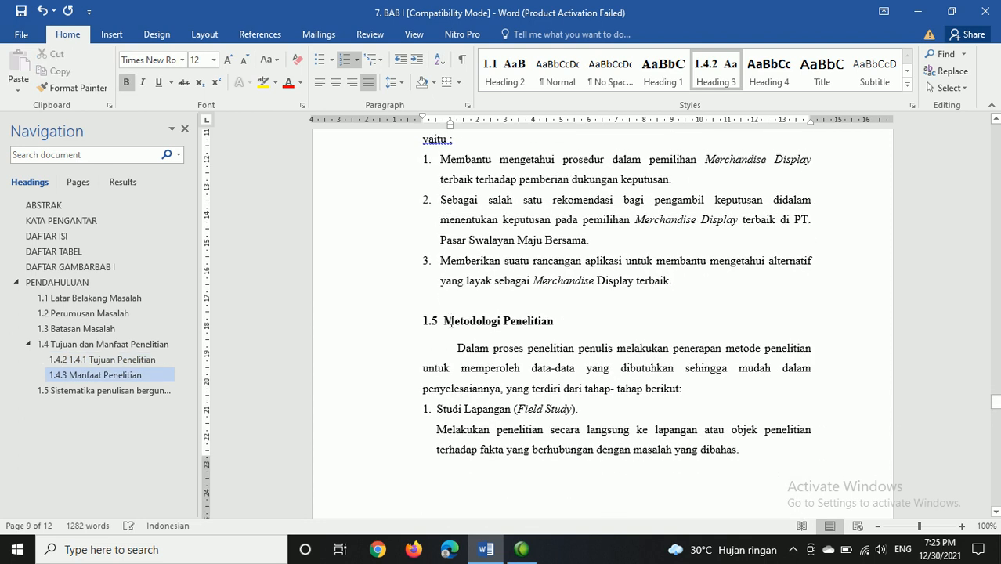
{"action": "left_click_drag", "start_coordinate": [442, 322], "coordinate": [553, 322]}
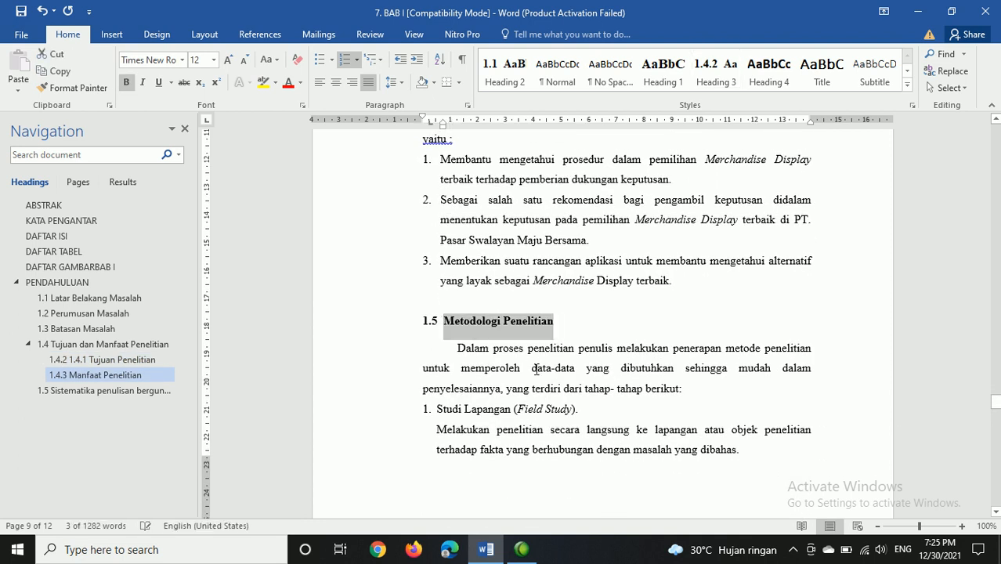
{"action": "left_click", "coordinate": [508, 78]}
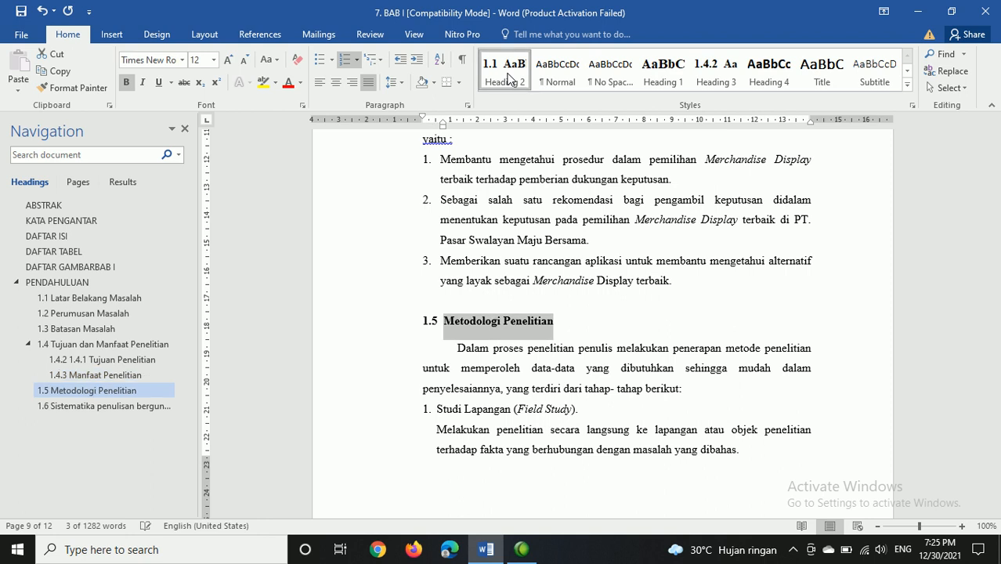
Step: Remove the automatic 1.6 numbering and its indent from the paragraph beginning "Sistematika penulisan berguna" on page 10
{"action": "scroll", "coordinate": [543, 325], "scroll_direction": "down", "scroll_amount": 15}
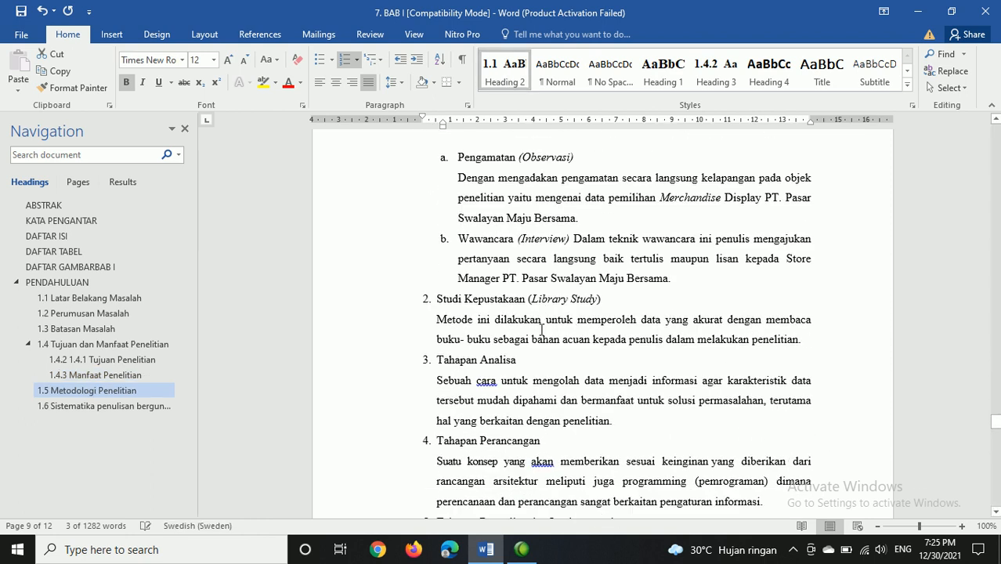
{"action": "scroll", "coordinate": [525, 345], "scroll_direction": "down", "scroll_amount": 5}
{"action": "scroll", "coordinate": [548, 313], "scroll_direction": "up", "scroll_amount": 2}
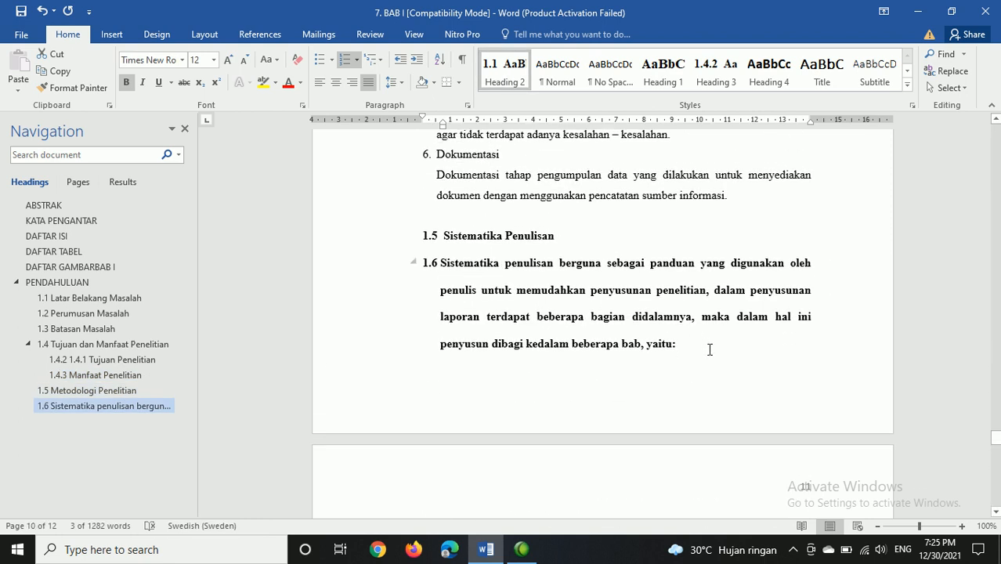
{"action": "left_click_drag", "start_coordinate": [696, 347], "coordinate": [633, 317]}
{"action": "left_click", "coordinate": [442, 263]}
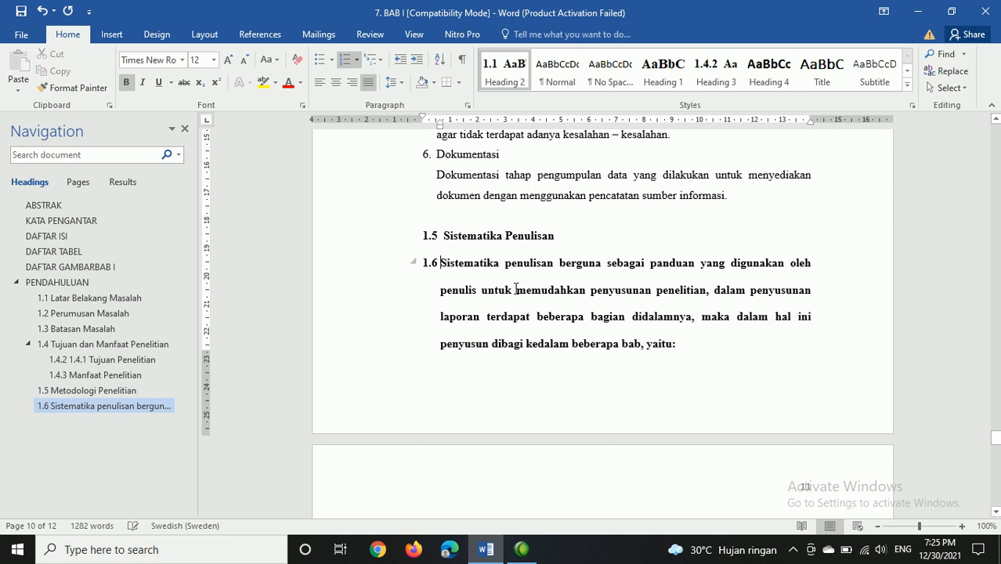
{"action": "key", "text": "BackSpace"}
{"action": "key", "text": "BackSpace"}
{"action": "key", "text": "BackSpace"}
Step: Remove the bold formatting from the whole paragraph beginning "Sistematika penulisan berguna"
{"action": "scroll", "coordinate": [514, 291], "scroll_direction": "down", "scroll_amount": 3}
{"action": "scroll", "coordinate": [569, 297], "scroll_direction": "up", "scroll_amount": 2}
{"action": "triple_click", "coordinate": [584, 296]}
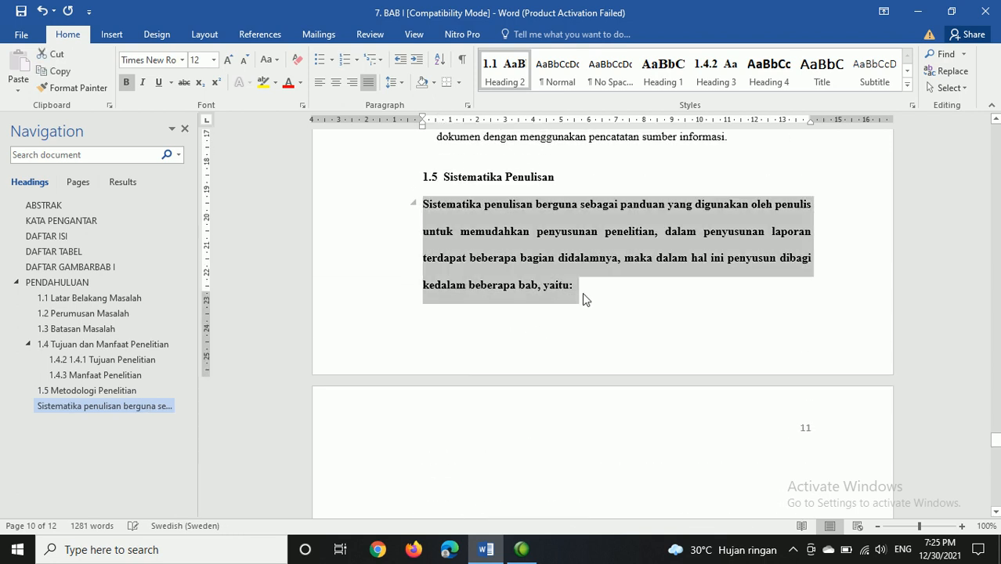
{"action": "key", "text": "ctrl+b"}
Step: Apply the Heading 2 style to the Sistematika Penulisan subheading on page 10
{"action": "left_click", "coordinate": [576, 178]}
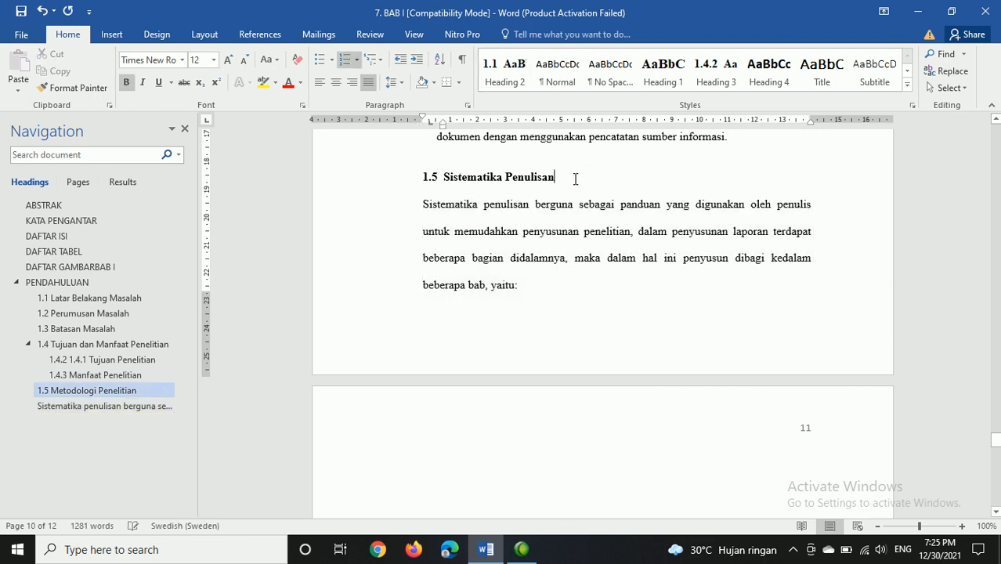
{"action": "triple_click", "coordinate": [565, 184]}
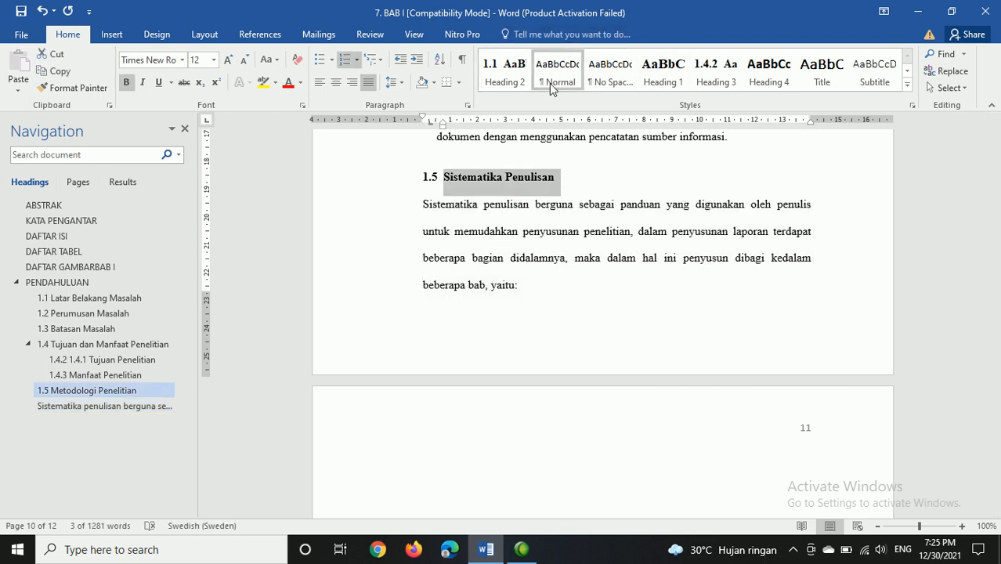
{"action": "left_click", "coordinate": [524, 76]}
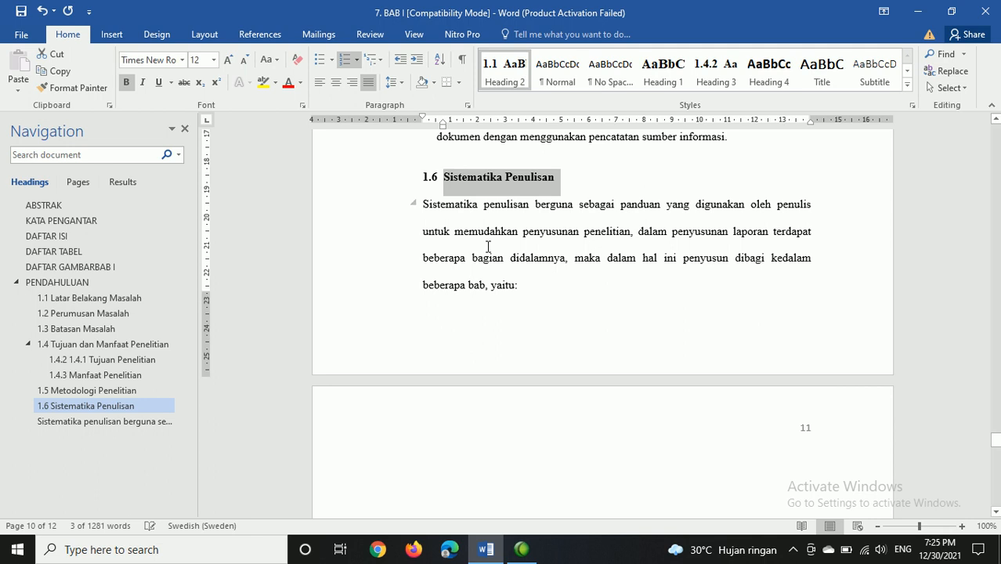
Step: Apply the Heading 1 style to both lines of the BAB II LANDASAN TEORI chapter title on page 12
{"action": "scroll", "coordinate": [487, 247], "scroll_direction": "down", "scroll_amount": 3}
{"action": "scroll", "coordinate": [488, 246], "scroll_direction": "down", "scroll_amount": 3}
{"action": "scroll", "coordinate": [493, 248], "scroll_direction": "up", "scroll_amount": 2}
{"action": "scroll", "coordinate": [505, 250], "scroll_direction": "down", "scroll_amount": 6}
{"action": "scroll", "coordinate": [580, 250], "scroll_direction": "down", "scroll_amount": 7}
{"action": "left_click_drag", "start_coordinate": [687, 181], "coordinate": [596, 165]}
{"action": "left_click", "coordinate": [597, 166]}
{"action": "key", "text": "shift+Down"}
{"action": "key", "text": "shift+Down"}
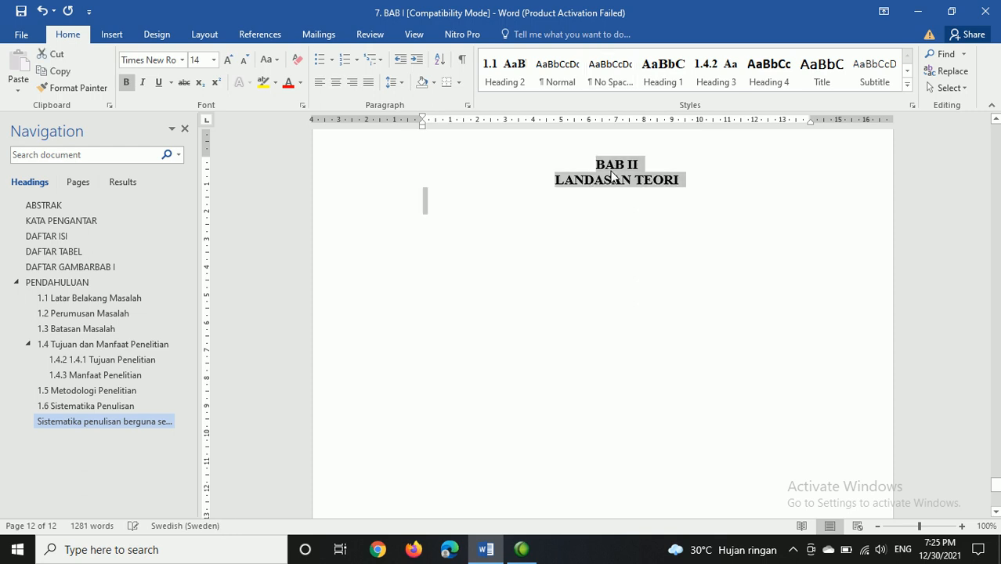
{"action": "key", "text": "shift+Up"}
{"action": "key", "text": "shift+Right"}
{"action": "key", "text": "shift+Right"}
{"action": "key", "text": "shift+Right"}
{"action": "key", "text": "shift+Right"}
{"action": "key", "text": "shift+Right"}
{"action": "key", "text": "shift+Right"}
{"action": "key", "text": "shift+Right"}
{"action": "key", "text": "shift+Right"}
{"action": "key", "text": "shift+Right"}
{"action": "key", "text": "shift+Right"}
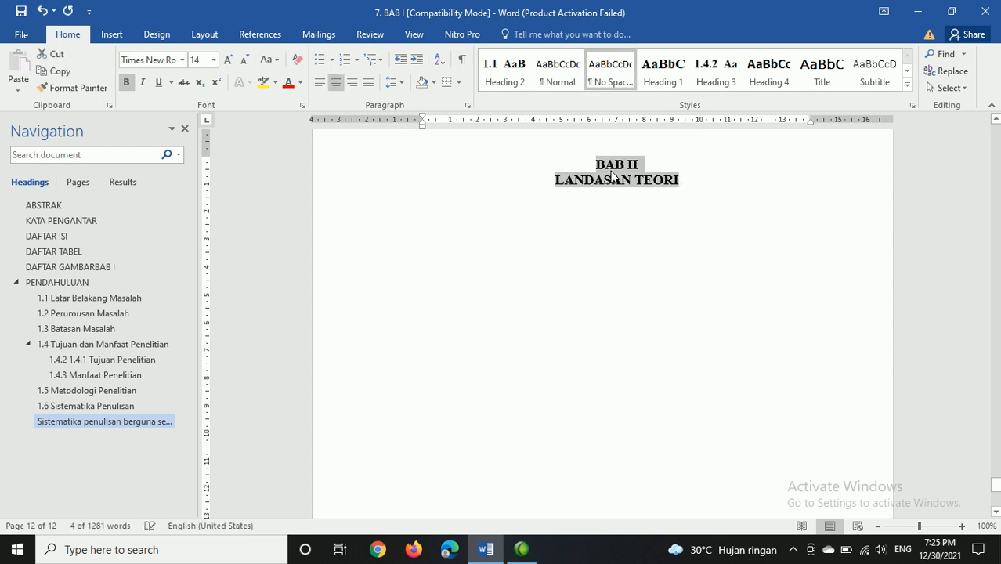
{"action": "scroll", "coordinate": [619, 165], "scroll_direction": "up", "scroll_amount": 1}
{"action": "left_click", "coordinate": [667, 73]}
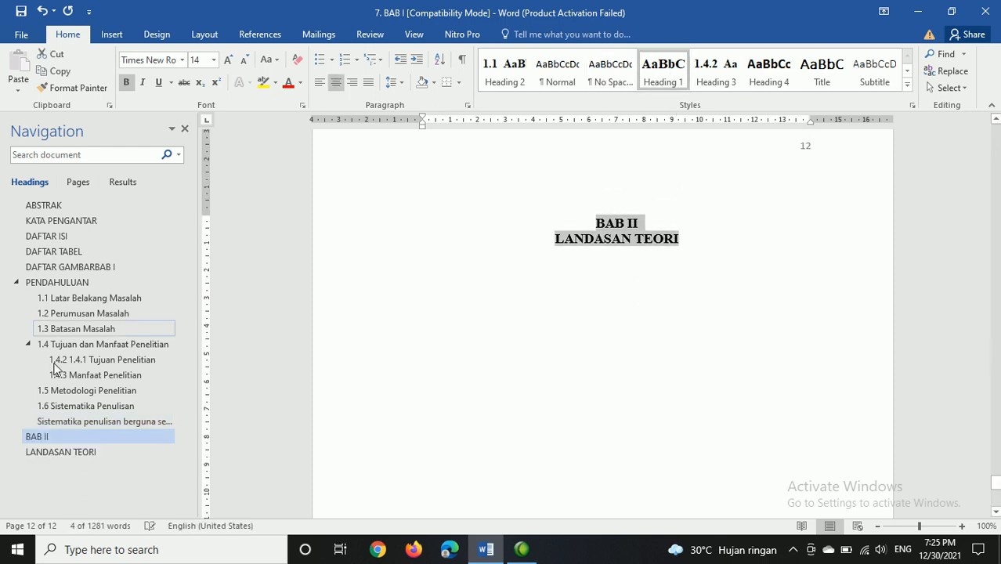
Step: Insert an Automatic Table 1 table of contents on a new line below the DAFTAR ISI title on page 3
{"action": "scroll", "coordinate": [762, 315], "scroll_direction": "up", "scroll_amount": 1}
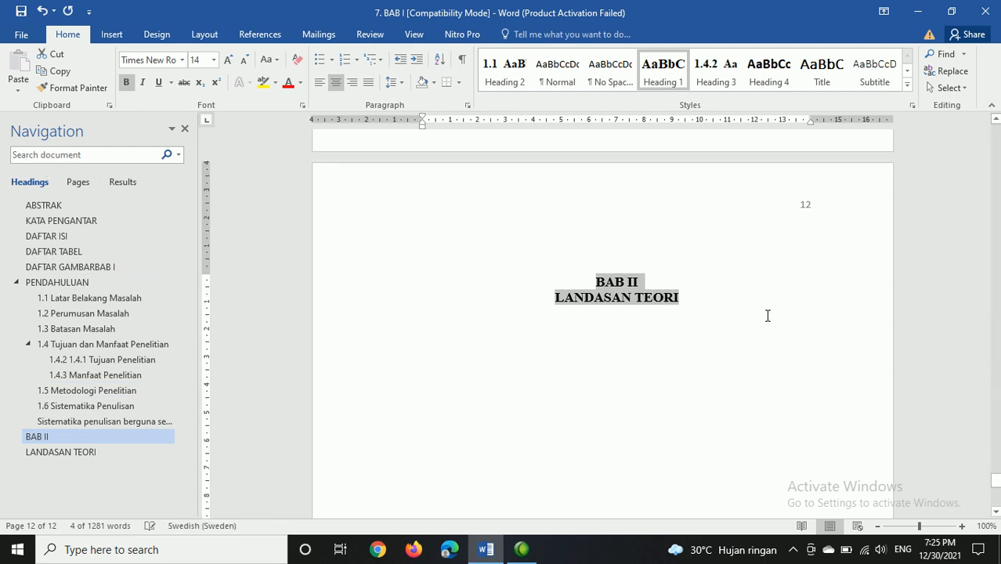
{"action": "scroll", "coordinate": [815, 392], "scroll_direction": "up", "scroll_amount": 8}
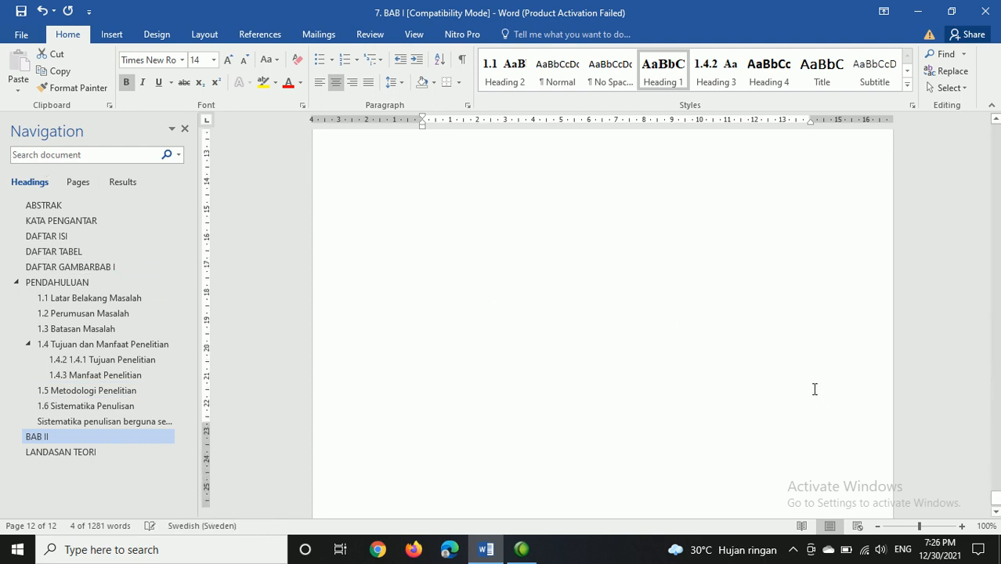
{"action": "scroll", "coordinate": [815, 389], "scroll_direction": "up", "scroll_amount": 20}
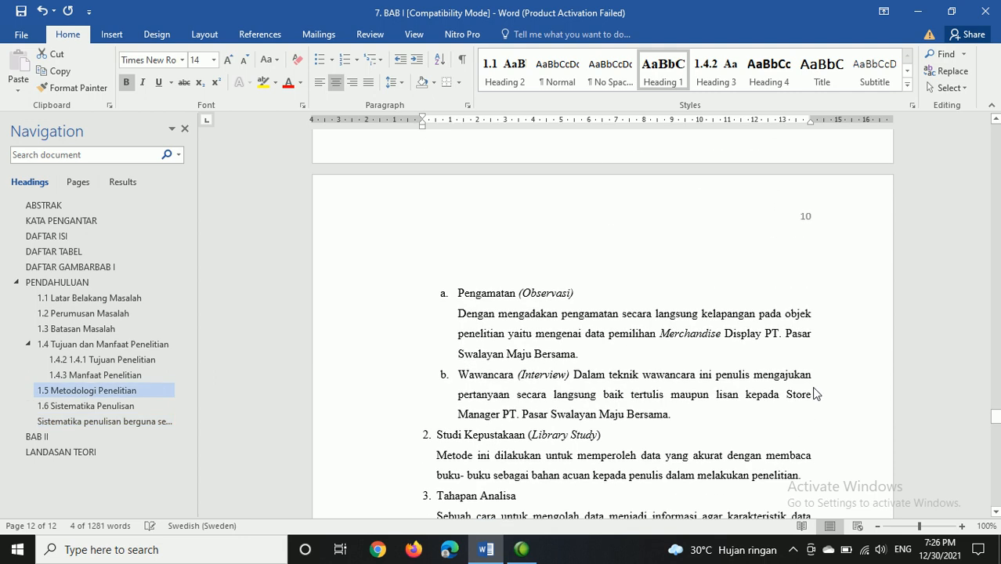
{"action": "scroll", "coordinate": [815, 388], "scroll_direction": "up", "scroll_amount": 20}
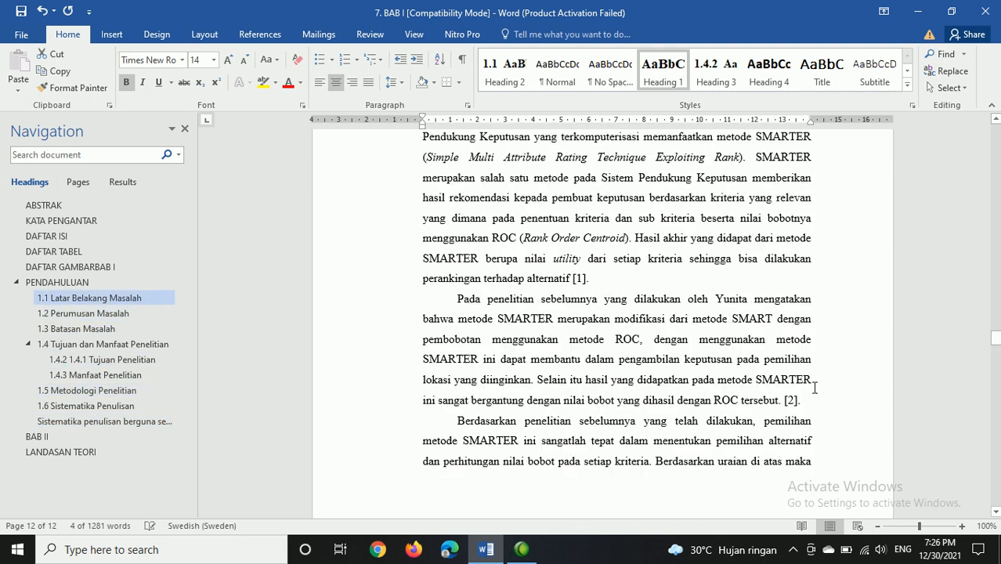
{"action": "scroll", "coordinate": [815, 390], "scroll_direction": "up", "scroll_amount": 20}
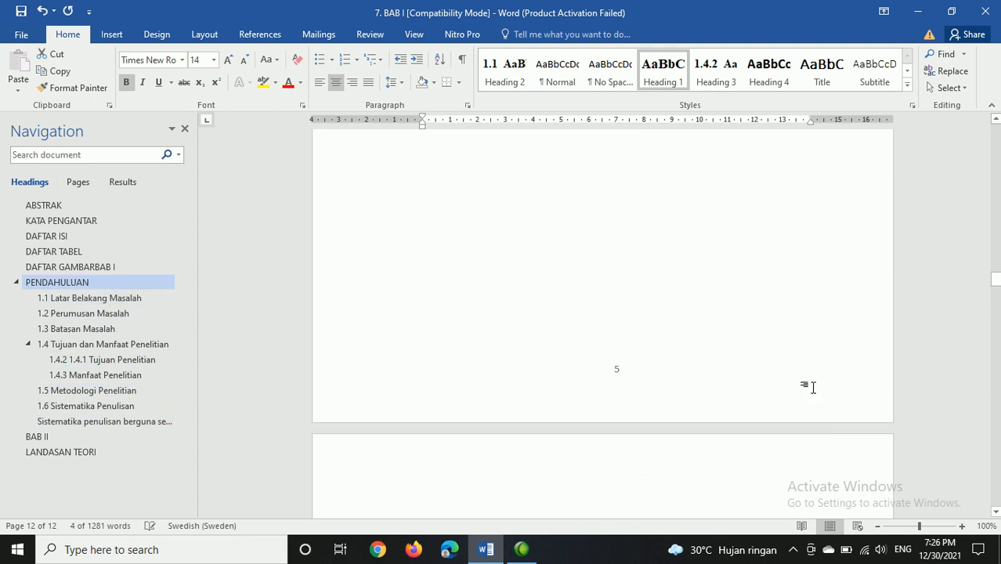
{"action": "scroll", "coordinate": [814, 389], "scroll_direction": "up", "scroll_amount": 10}
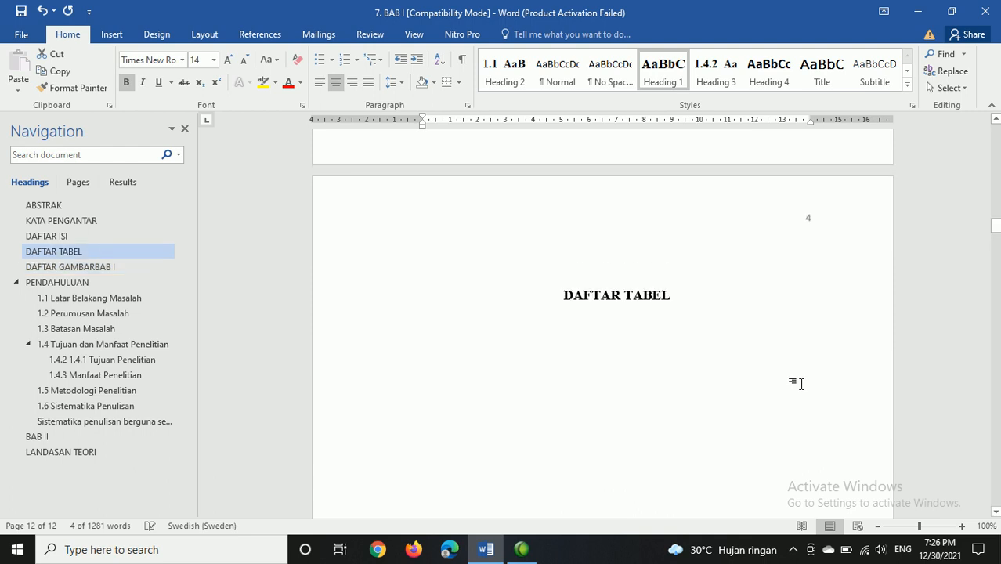
{"action": "scroll", "coordinate": [554, 317], "scroll_direction": "up", "scroll_amount": 12}
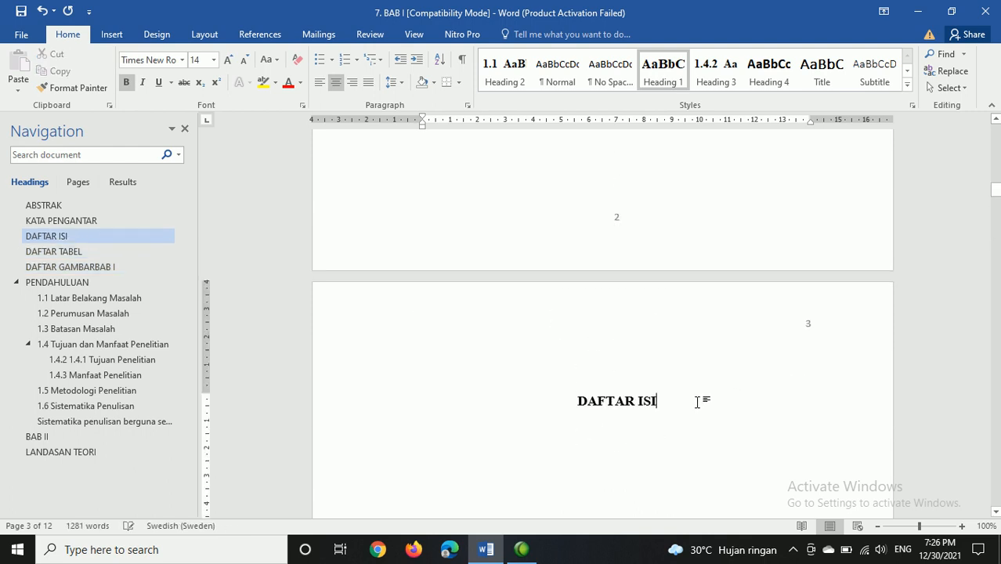
{"action": "key", "text": "Return"}
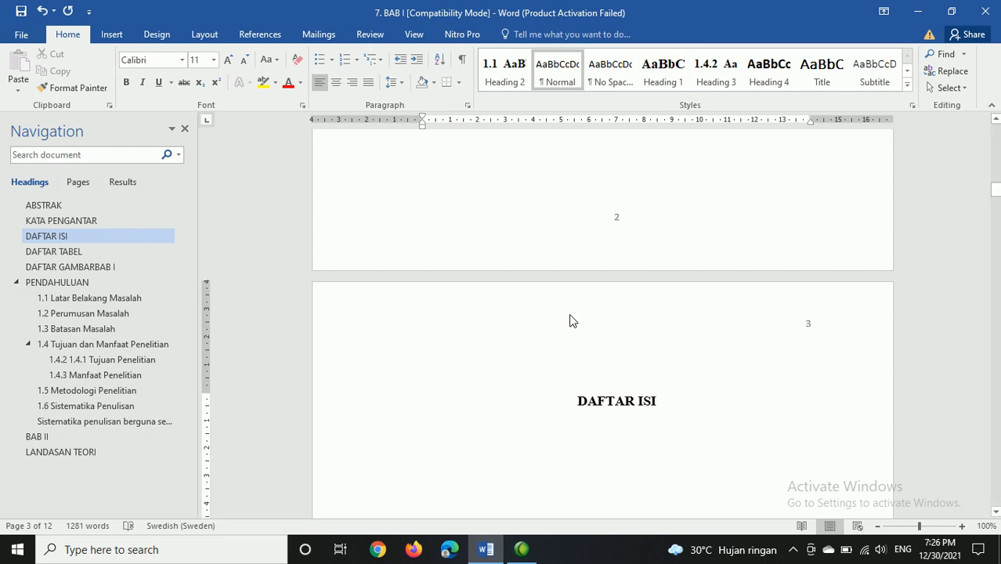
{"action": "left_click", "coordinate": [274, 39]}
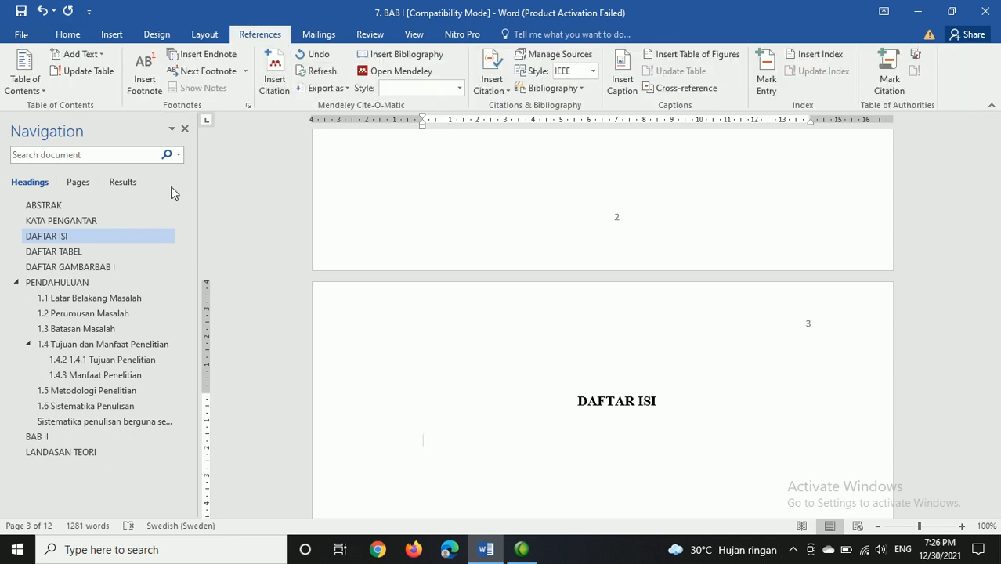
{"action": "left_click", "coordinate": [43, 91]}
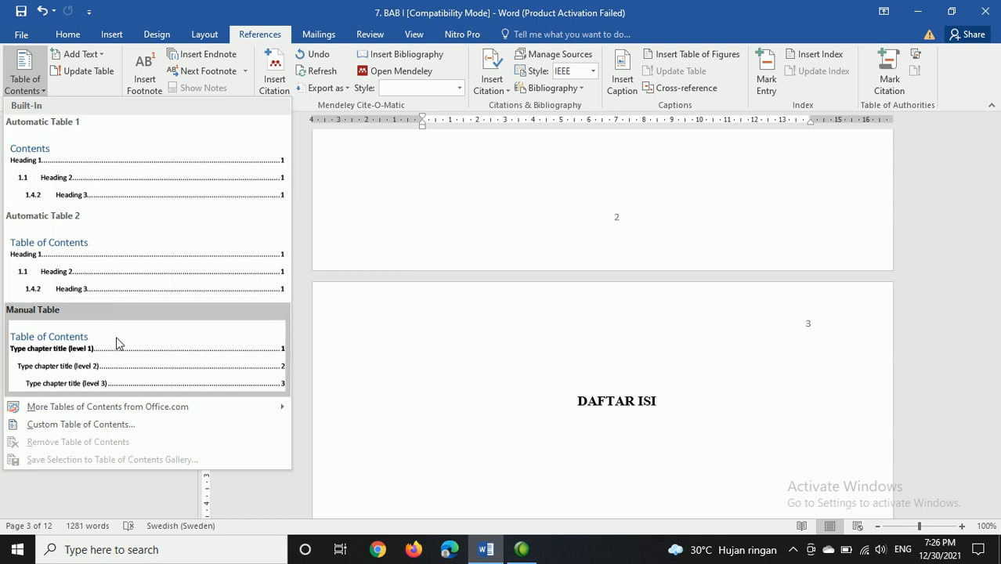
{"action": "left_click", "coordinate": [130, 163]}
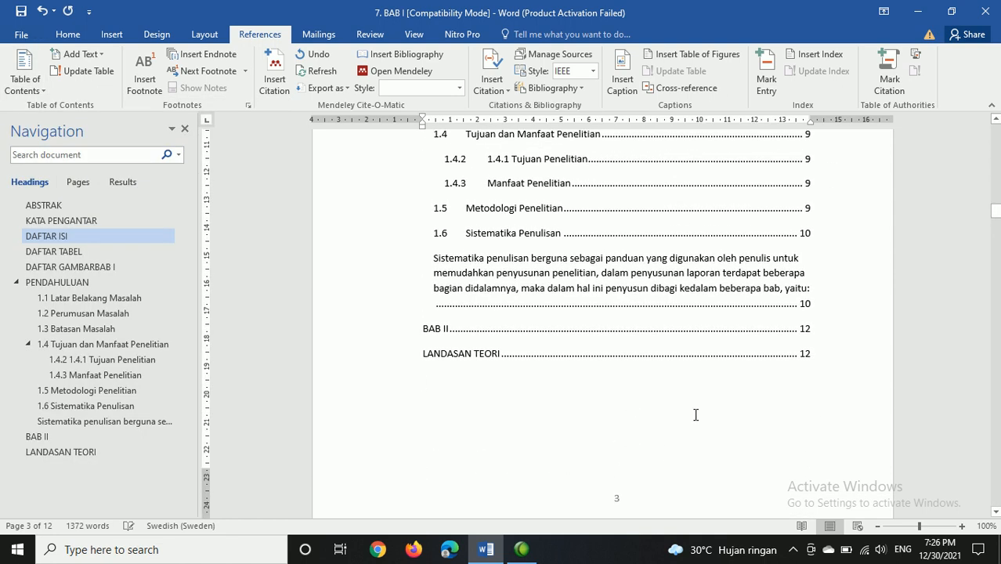
Step: Delete the table of contents entry containing the paragraph that begins "Sistematika penulisan berguna"
{"action": "left_click_drag", "start_coordinate": [811, 287], "coordinate": [460, 261]}
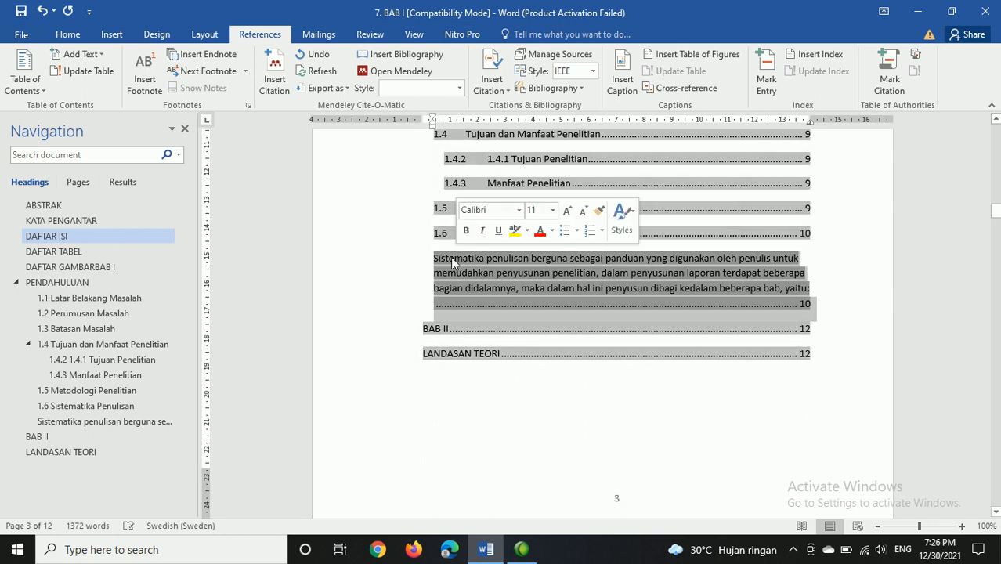
{"action": "left_click", "coordinate": [442, 262]}
{"action": "key", "text": "shift+Down"}
{"action": "key", "text": "shift+Down"}
{"action": "key", "text": "shift+Down"}
{"action": "key", "text": "shift+Down"}
{"action": "key", "text": "shift+Up"}
{"action": "key", "text": "shift+Down"}
{"action": "key", "text": "shift+Up"}
{"action": "key", "text": "shift+End"}
{"action": "key", "text": "shift+Right"}
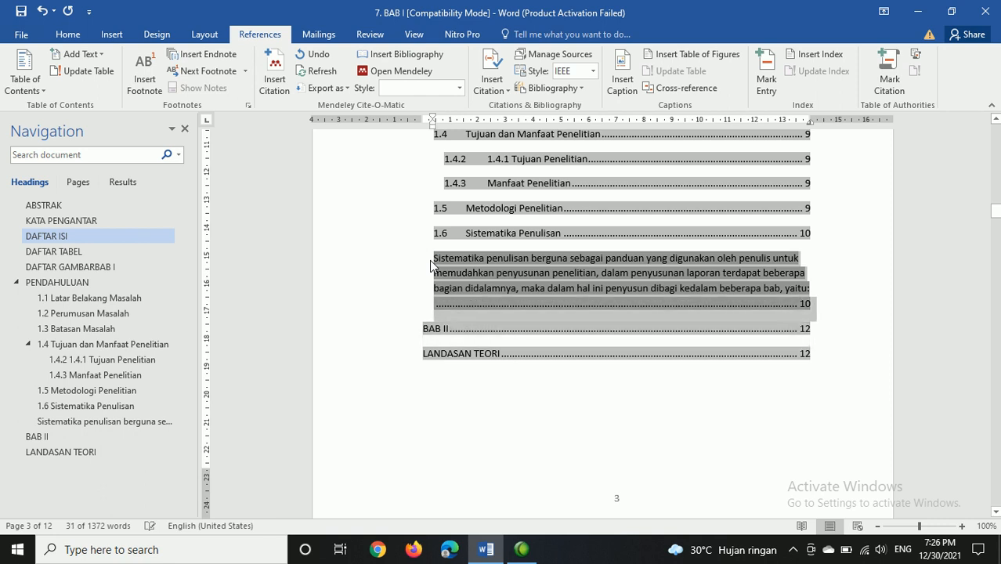
{"action": "key", "text": "Delete"}
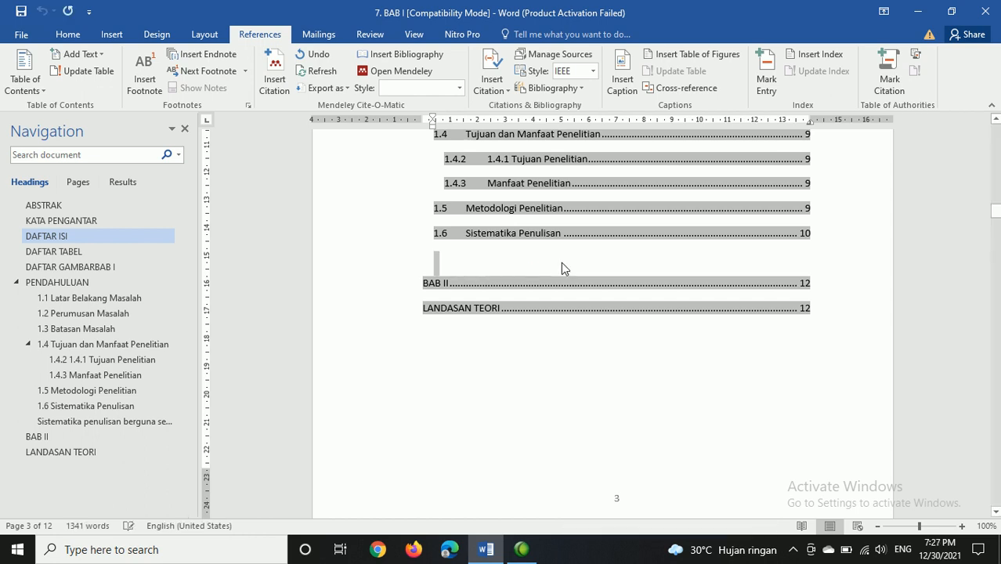
{"action": "key", "text": "Delete"}
Step: Remove the empty line between the 1.6 Sistematika Penulisan and BAB II entries in the table of contents
{"action": "scroll", "coordinate": [562, 263], "scroll_direction": "up", "scroll_amount": 6}
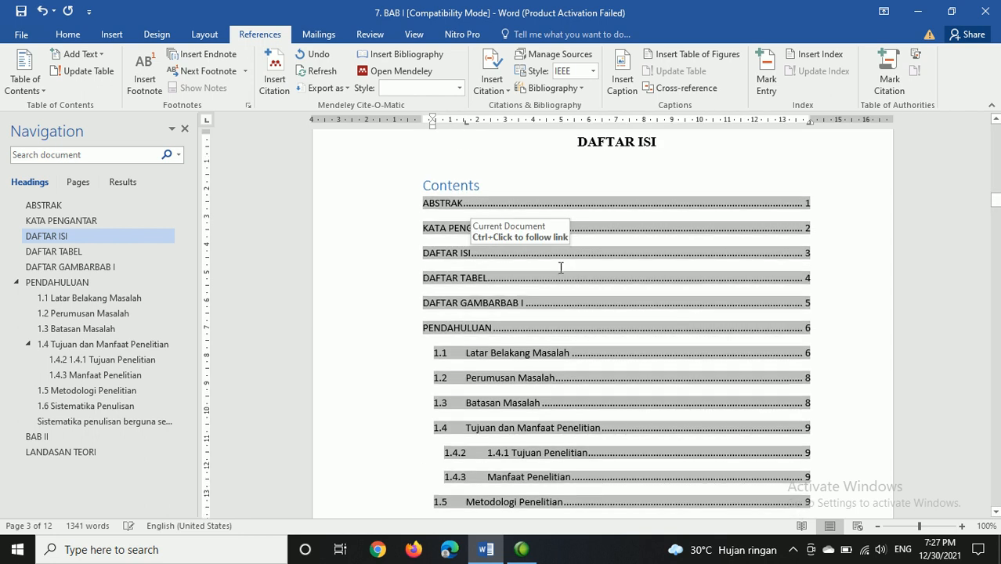
{"action": "left_click", "coordinate": [496, 304]}
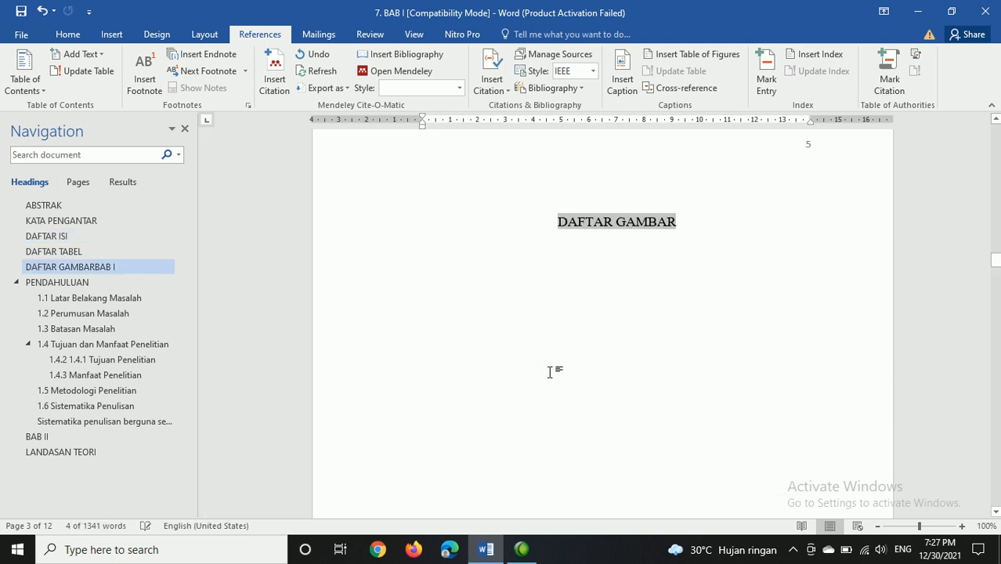
{"action": "scroll", "coordinate": [549, 371], "scroll_direction": "up", "scroll_amount": 6}
{"action": "scroll", "coordinate": [580, 314], "scroll_direction": "up", "scroll_amount": 2}
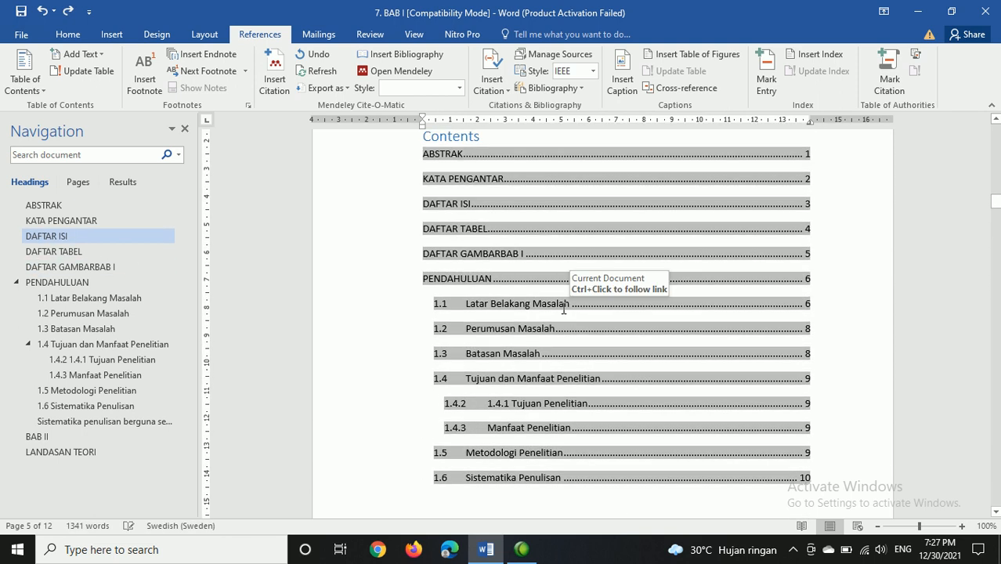
{"action": "scroll", "coordinate": [466, 302], "scroll_direction": "down", "scroll_amount": 3}
{"action": "left_click", "coordinate": [465, 375]}
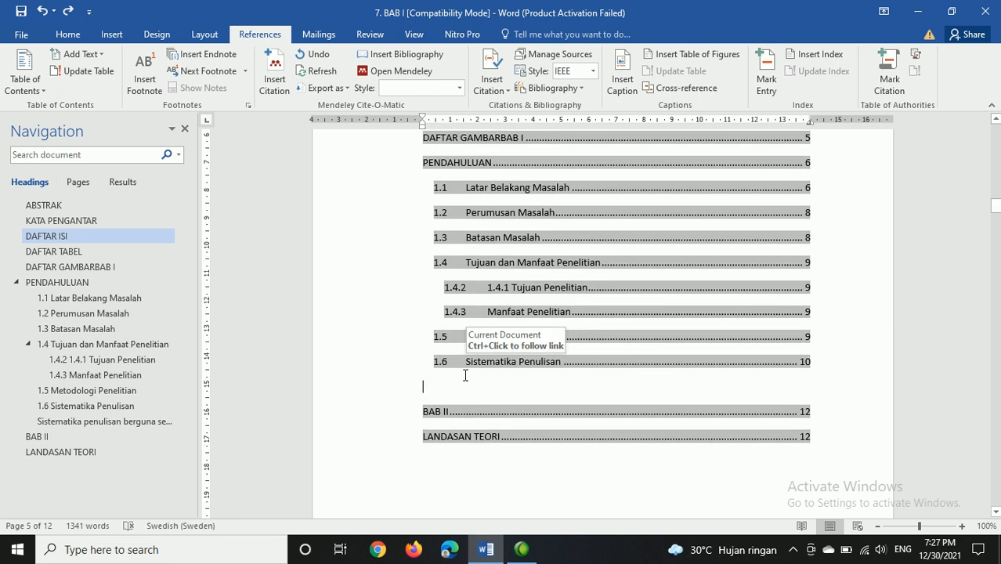
{"action": "left_click", "coordinate": [458, 386]}
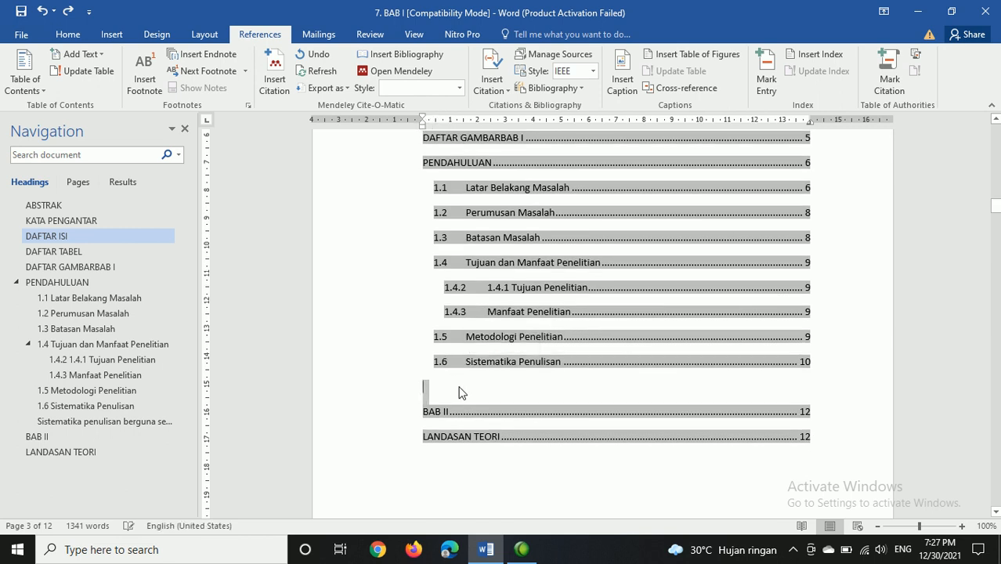
{"action": "key", "text": "Delete"}
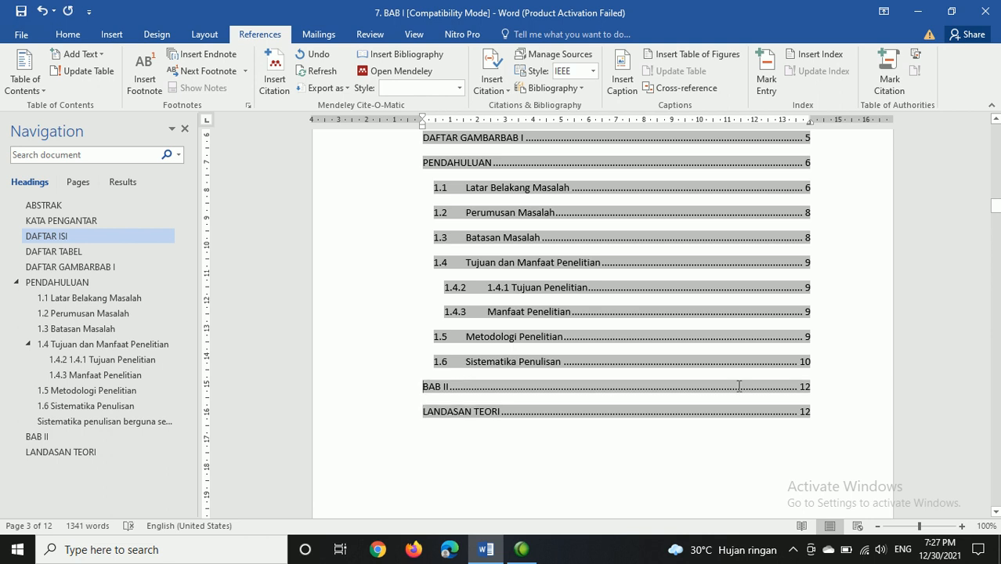
{"action": "left_click", "coordinate": [809, 389]}
{"action": "key", "text": "BackSpace"}
{"action": "key", "text": "BackSpace"}
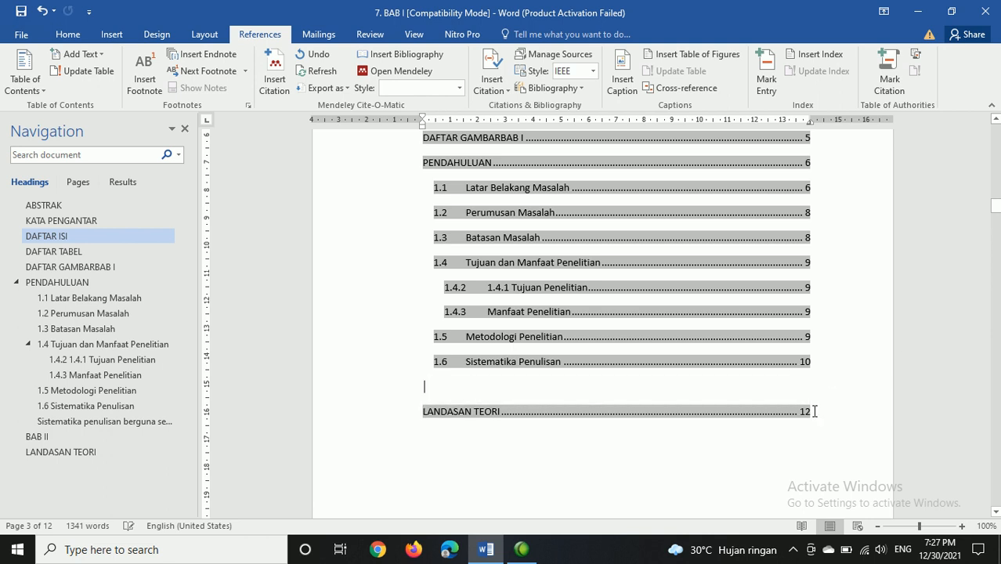
{"action": "key", "text": "ctrl+z"}
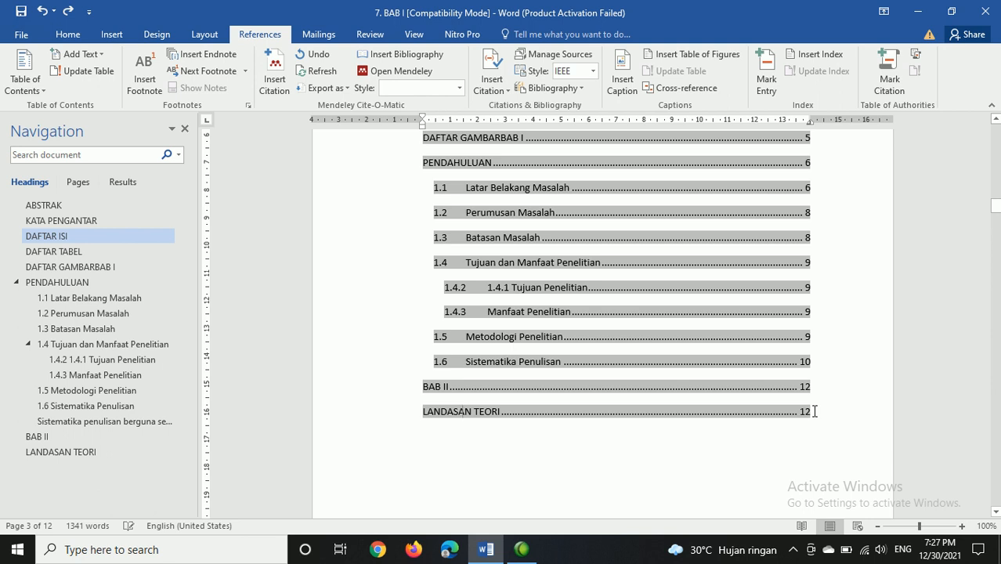
Step: Merge the last two table of contents entries into one line reading "BAB II LANDASAN TEORI" with a single page number
{"action": "key", "text": "Delete"}
{"action": "key", "text": "shift+Down"}
{"action": "key", "text": "Up"}
{"action": "key", "text": "Up"}
{"action": "key", "text": "Down"}
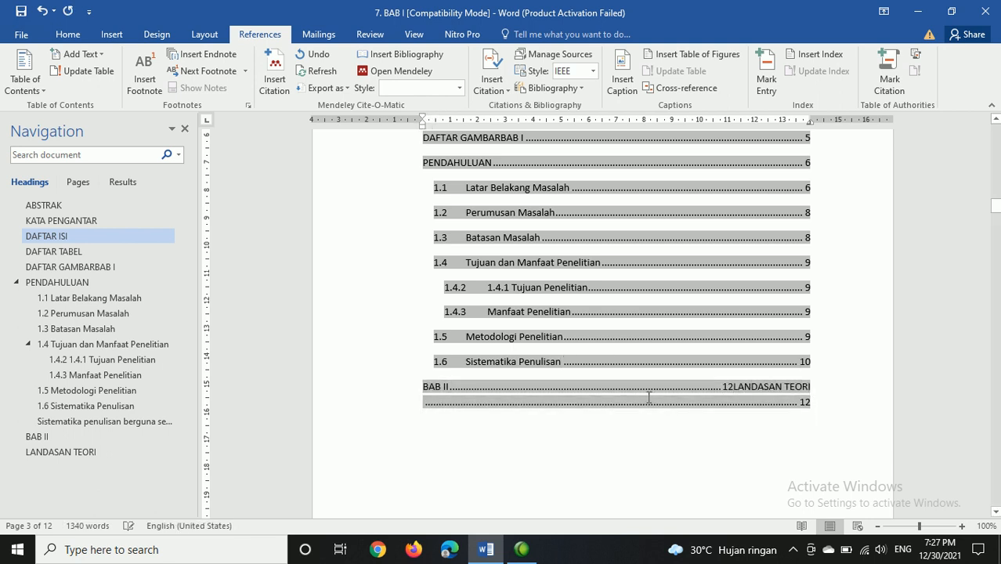
{"action": "key", "text": "ctrl+shift+Left"}
{"action": "key", "text": "ctrl+shift+Left"}
{"action": "key", "text": "Delete"}
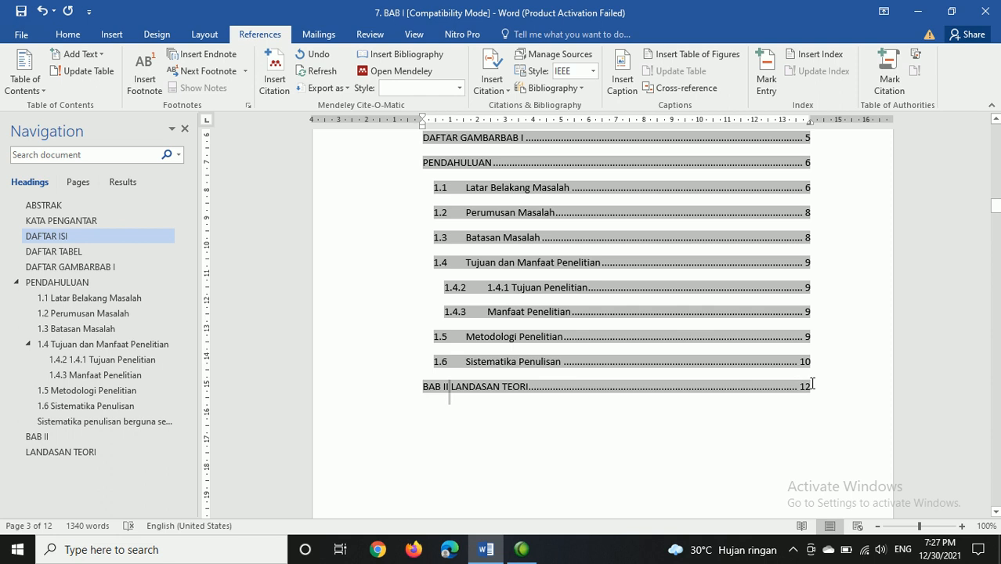
Step: Delete the "Contents" heading and its empty line above the ABSTRAK entry
{"action": "scroll", "coordinate": [799, 396], "scroll_direction": "up", "scroll_amount": 5}
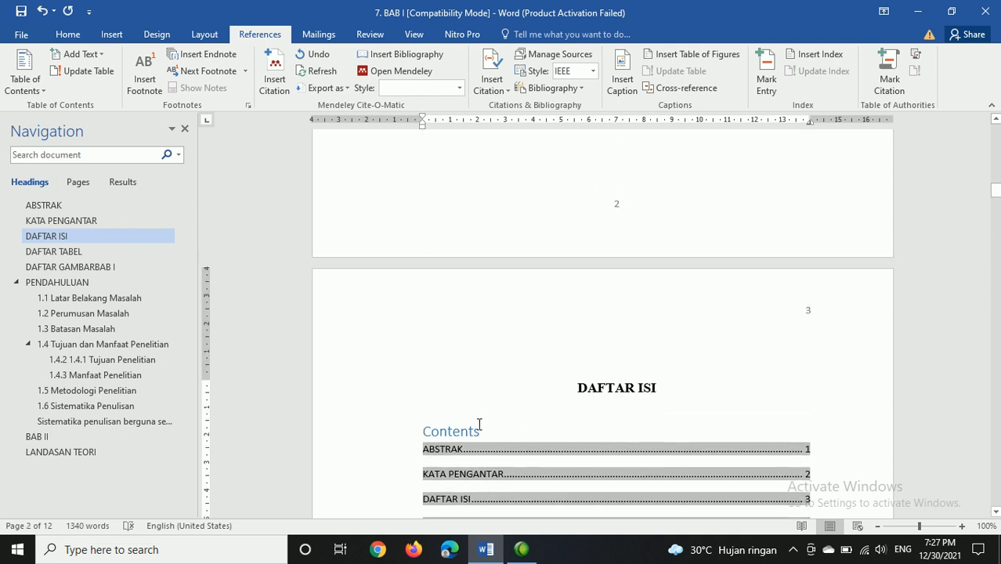
{"action": "left_click", "coordinate": [482, 431]}
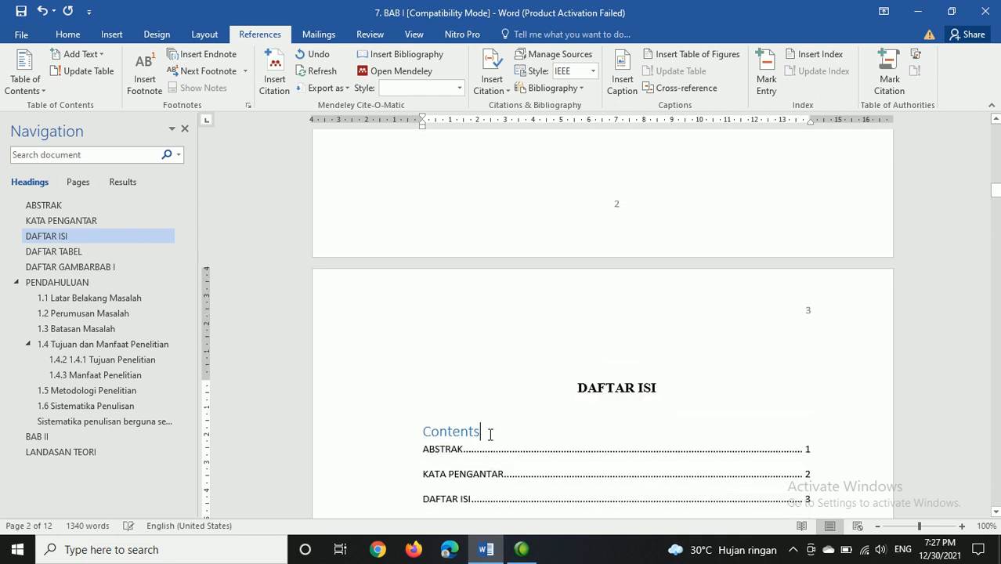
{"action": "key", "text": "Up"}
{"action": "key", "text": "shift+End"}
{"action": "key", "text": "Delete"}
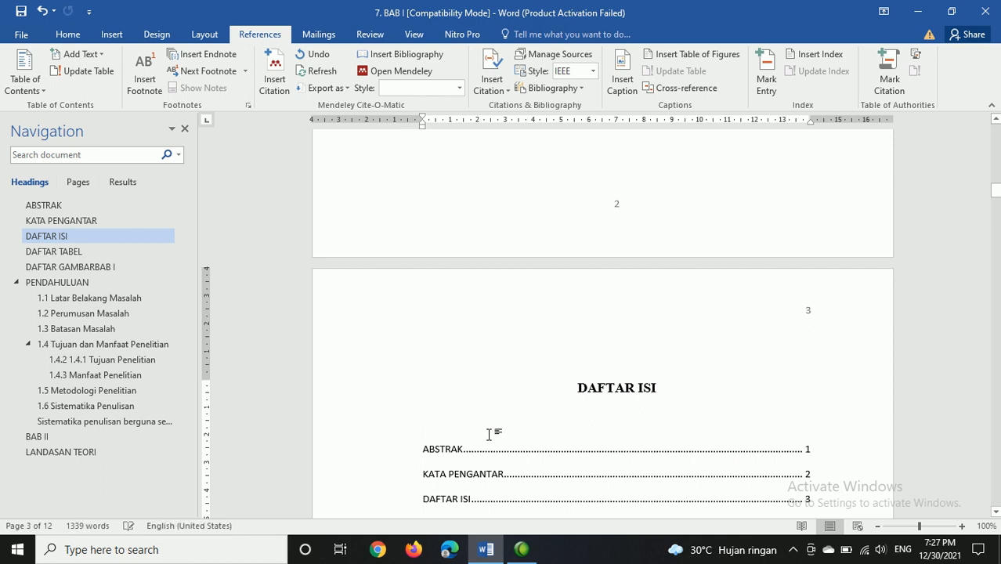
{"action": "key", "text": "Delete"}
Step: Format all the table of contents entries in Times New Roman, size 12
{"action": "scroll", "coordinate": [711, 369], "scroll_direction": "down", "scroll_amount": 5}
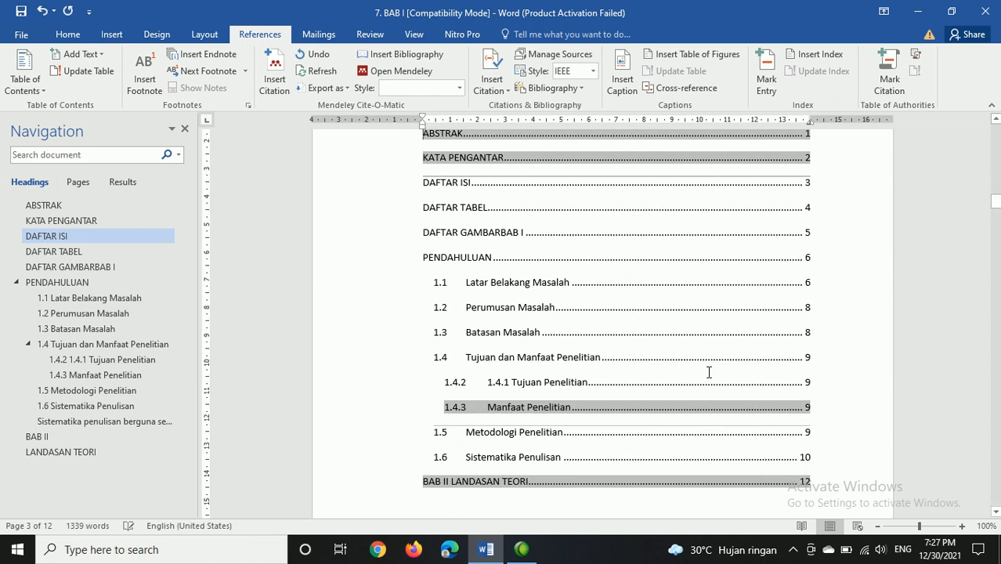
{"action": "left_click", "coordinate": [814, 365], "text": "shift"}
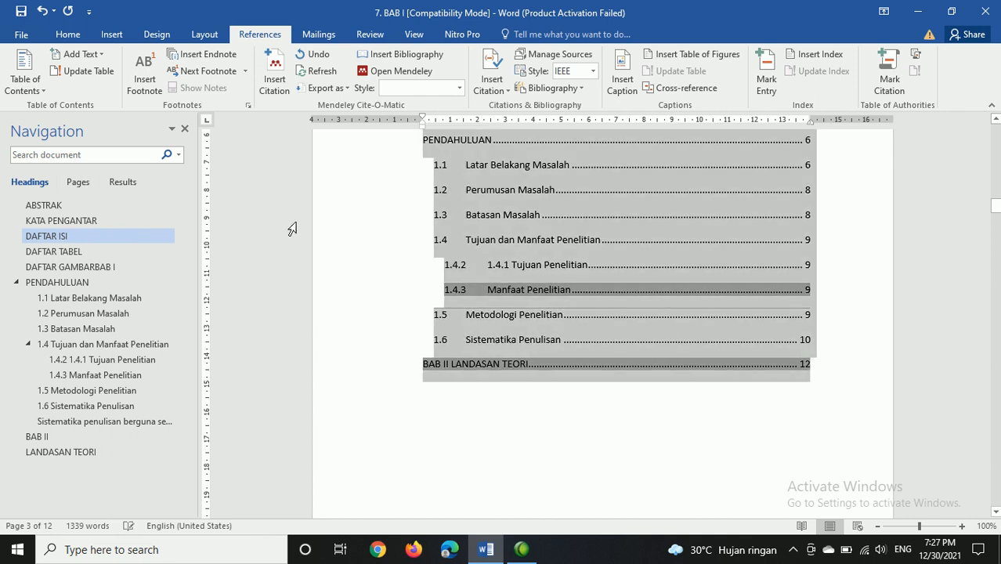
{"action": "left_click", "coordinate": [81, 37]}
{"action": "left_click", "coordinate": [166, 62]}
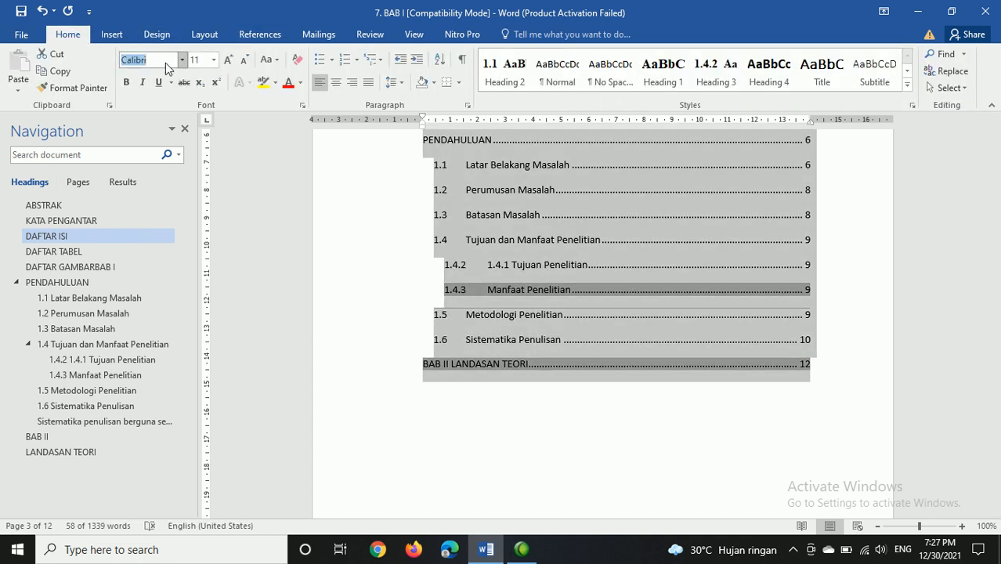
{"action": "type", "text": "Times New Roman"}
{"action": "key", "text": "Tab"}
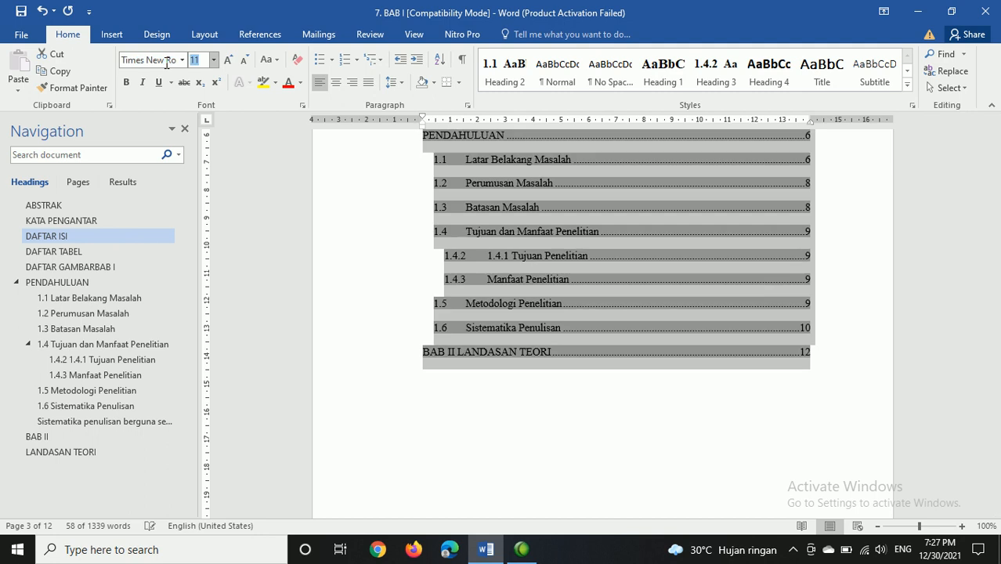
{"action": "type", "text": "12"}
{"action": "key", "text": "Return"}
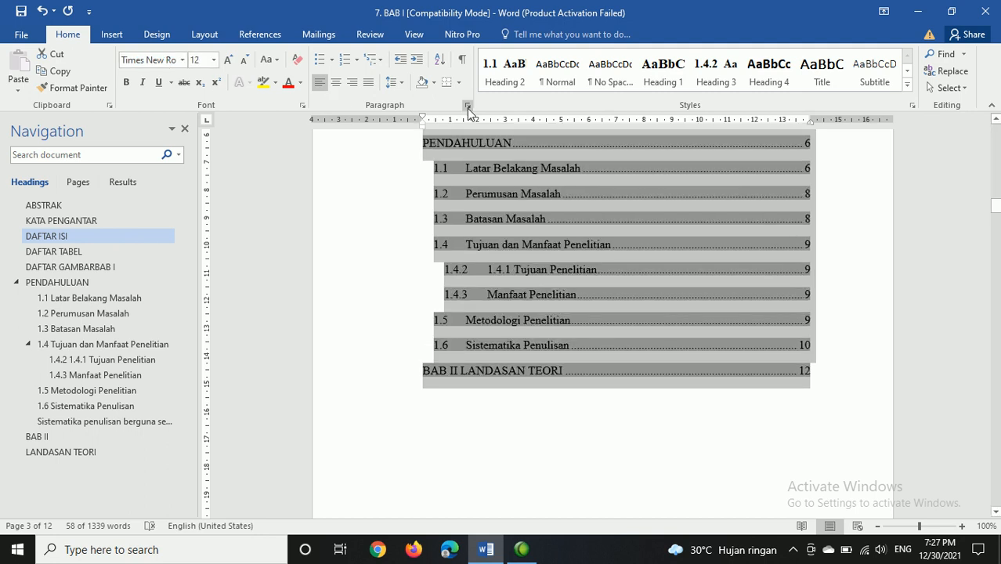
Step: Set the table of contents entries to 1.0 line spacing with 0 pt spacing after each paragraph
{"action": "left_click", "coordinate": [392, 82]}
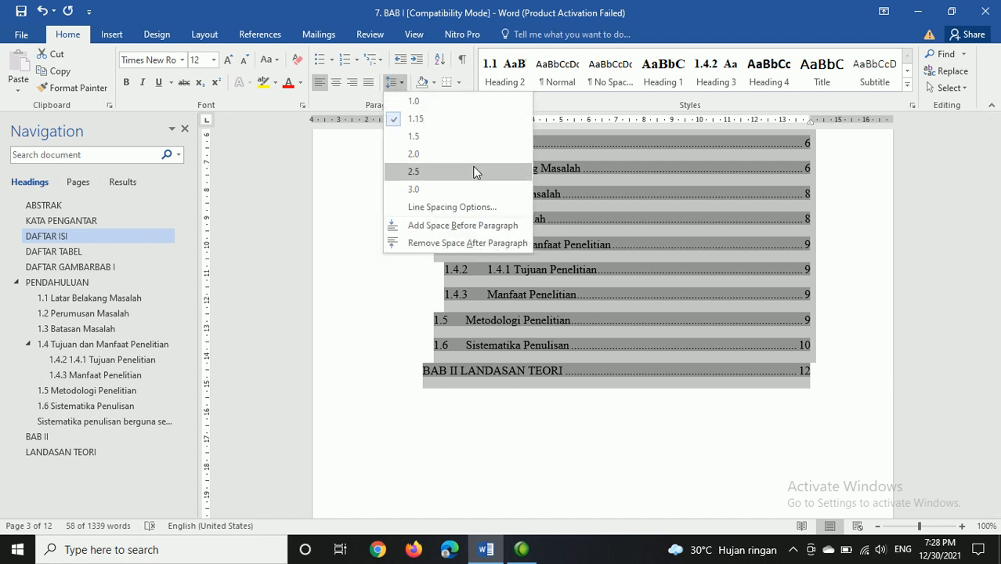
{"action": "left_click", "coordinate": [439, 101]}
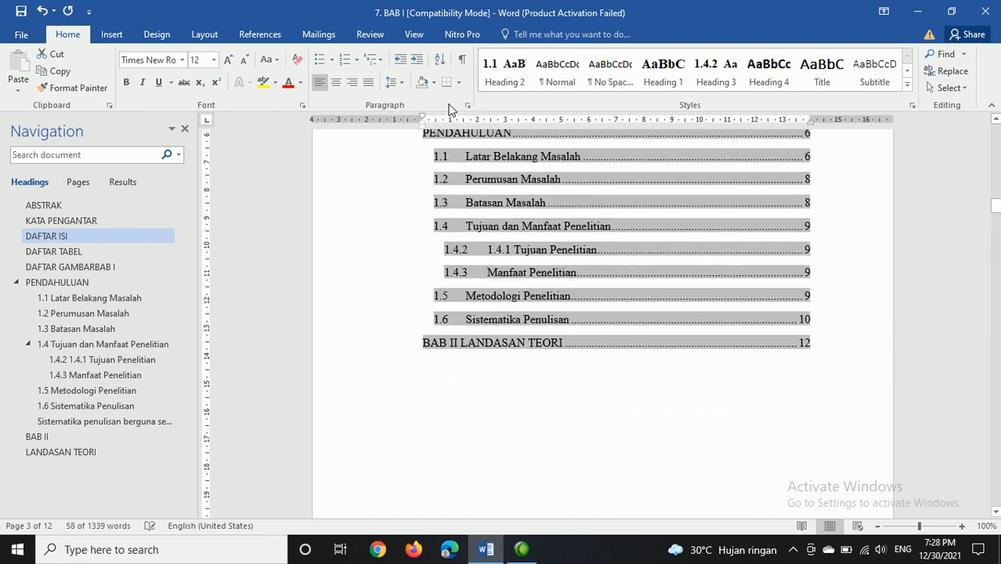
{"action": "left_click", "coordinate": [205, 34]}
{"action": "left_click", "coordinate": [406, 87]}
{"action": "type", "text": "0"}
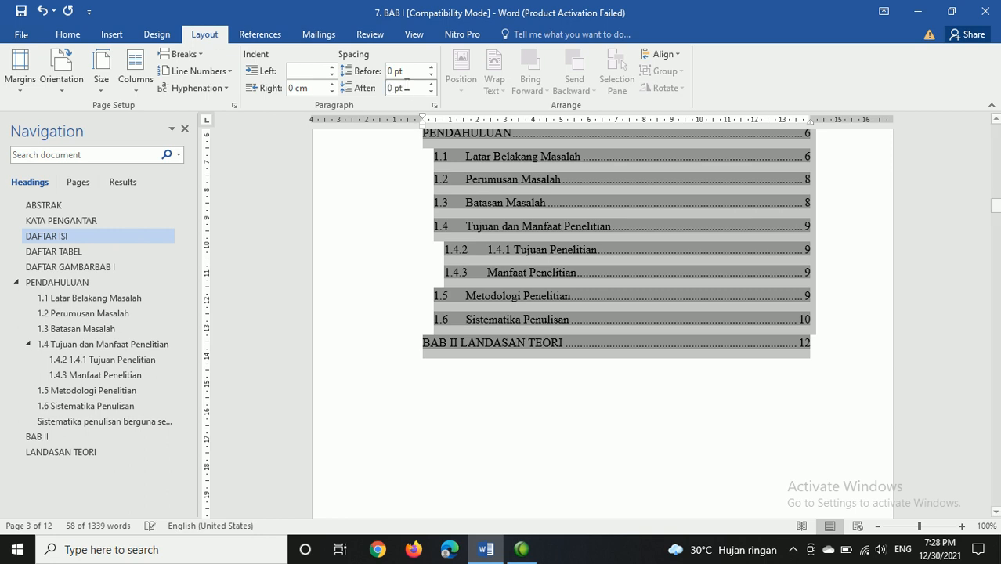
{"action": "key", "text": "Return"}
{"action": "scroll", "coordinate": [609, 309], "scroll_direction": "up", "scroll_amount": 4}
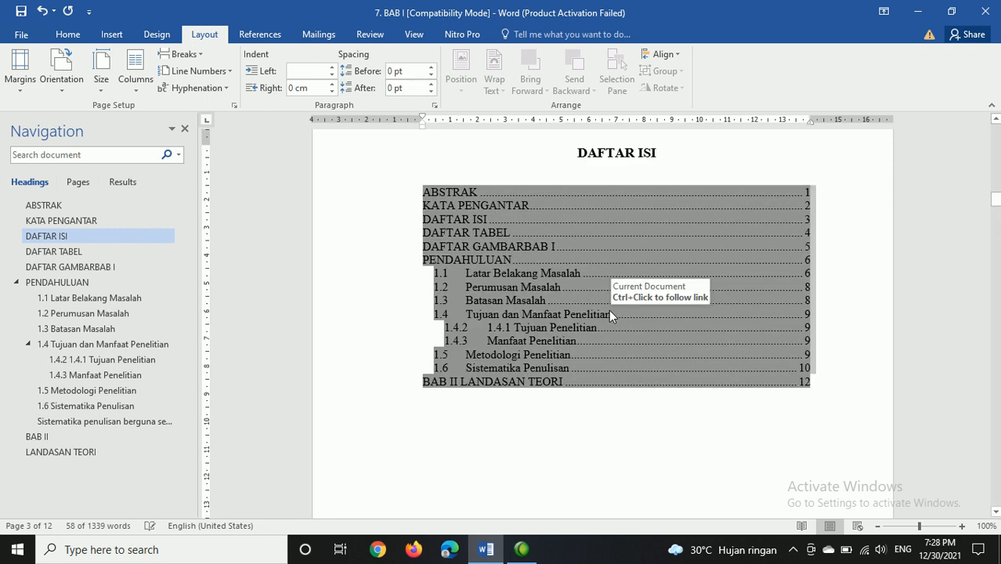
{"action": "left_click", "coordinate": [700, 406]}
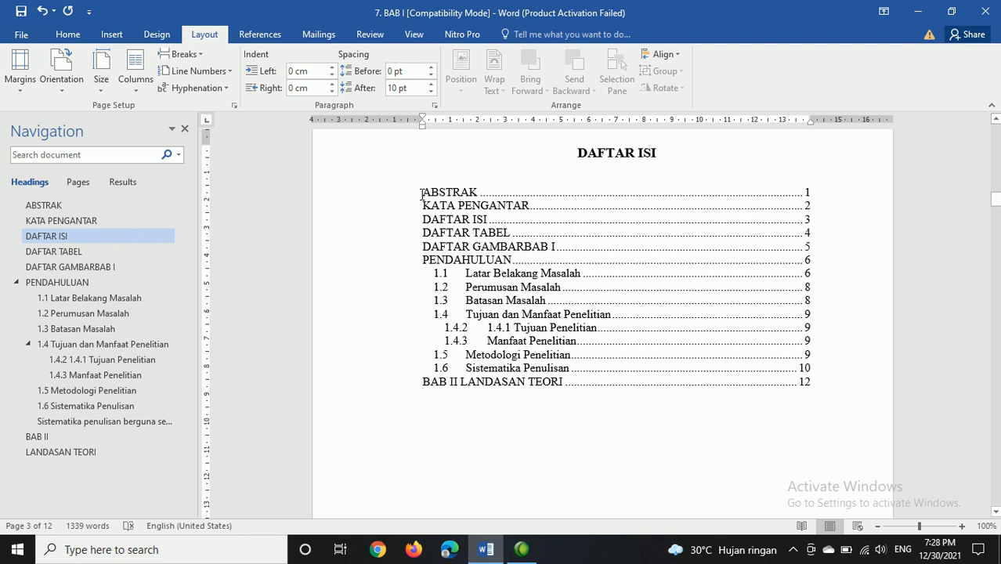
Step: Examine the heading levels of the table of contents entries and the page numbering around the DAFTAR ISI page
{"action": "left_click_drag", "start_coordinate": [424, 193], "coordinate": [507, 207]}
{"action": "left_click_drag", "start_coordinate": [434, 274], "coordinate": [474, 274]}
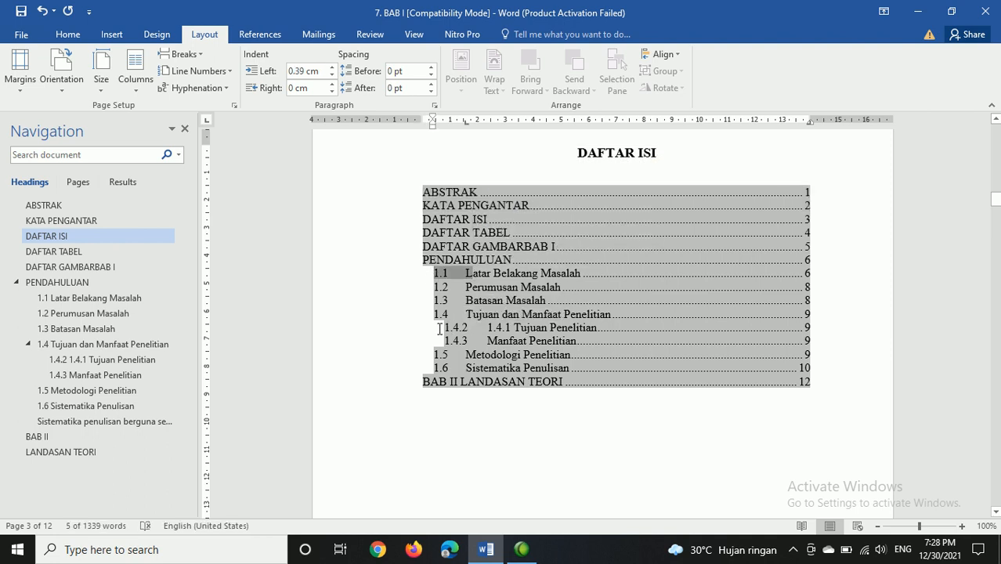
{"action": "left_click_drag", "start_coordinate": [439, 329], "coordinate": [518, 328]}
{"action": "left_click", "coordinate": [699, 421]}
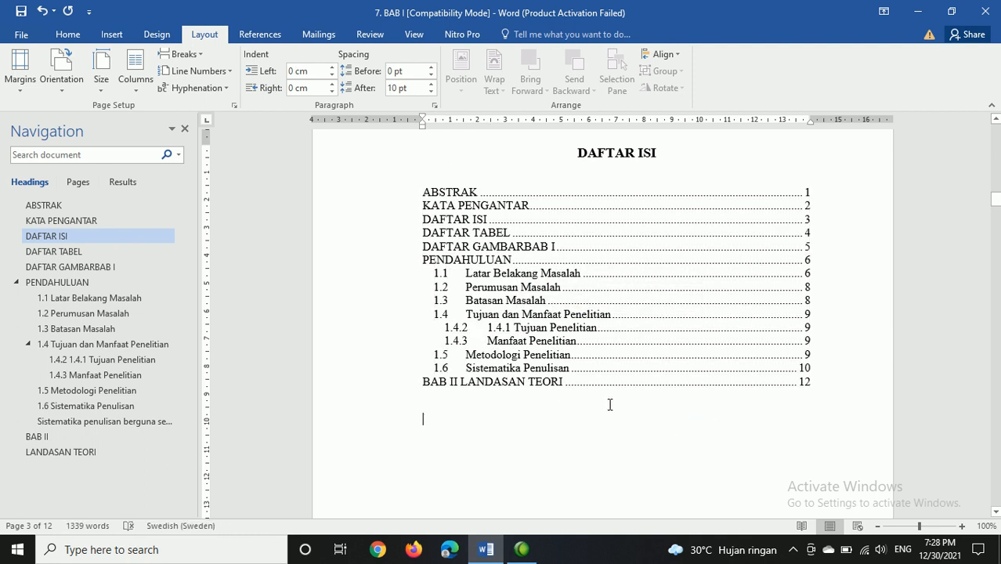
{"action": "scroll", "coordinate": [567, 321], "scroll_direction": "down", "scroll_amount": 10}
{"action": "scroll", "coordinate": [612, 342], "scroll_direction": "up", "scroll_amount": 5}
{"action": "scroll", "coordinate": [634, 314], "scroll_direction": "up", "scroll_amount": 12}
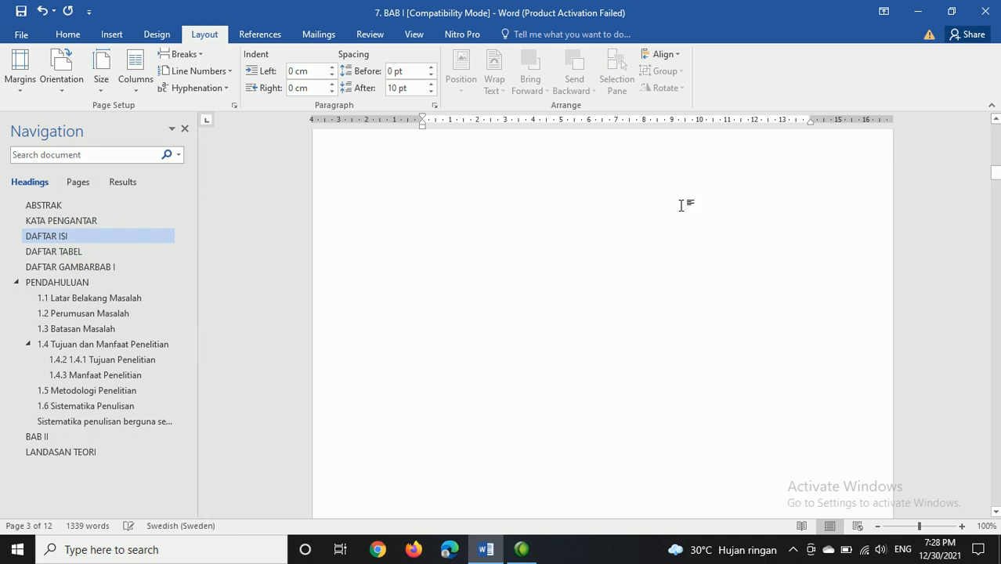
{"action": "scroll", "coordinate": [657, 312], "scroll_direction": "down", "scroll_amount": 15}
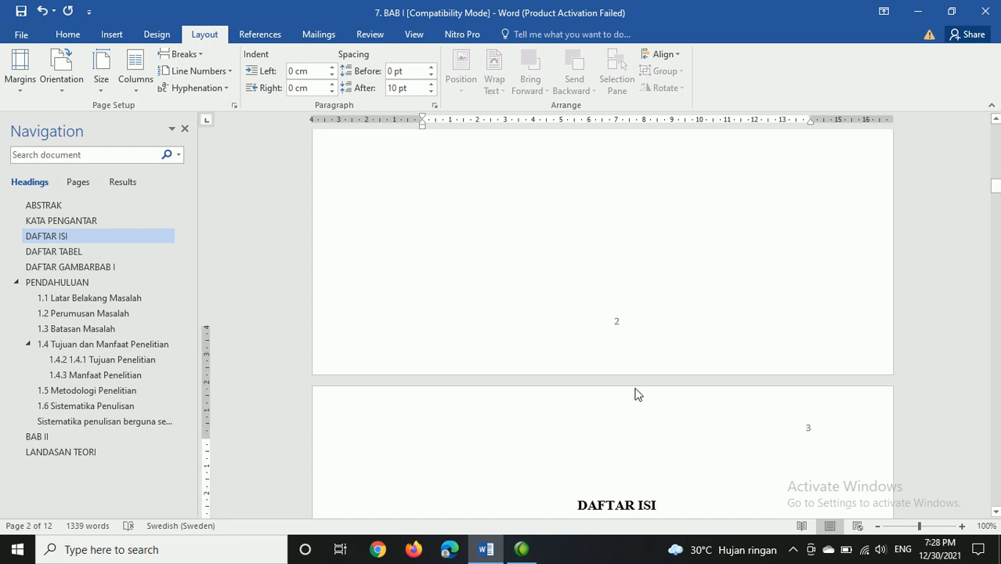
{"action": "scroll", "coordinate": [637, 395], "scroll_direction": "down", "scroll_amount": 3}
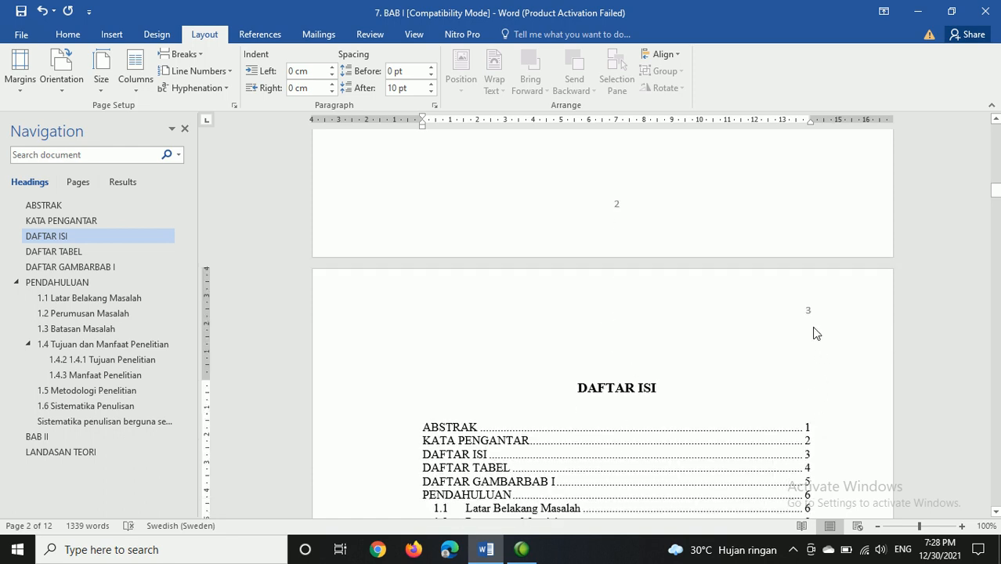
Step: Open the update options for the table of contents on the DAFTAR ISI page
{"action": "left_click", "coordinate": [484, 427]}
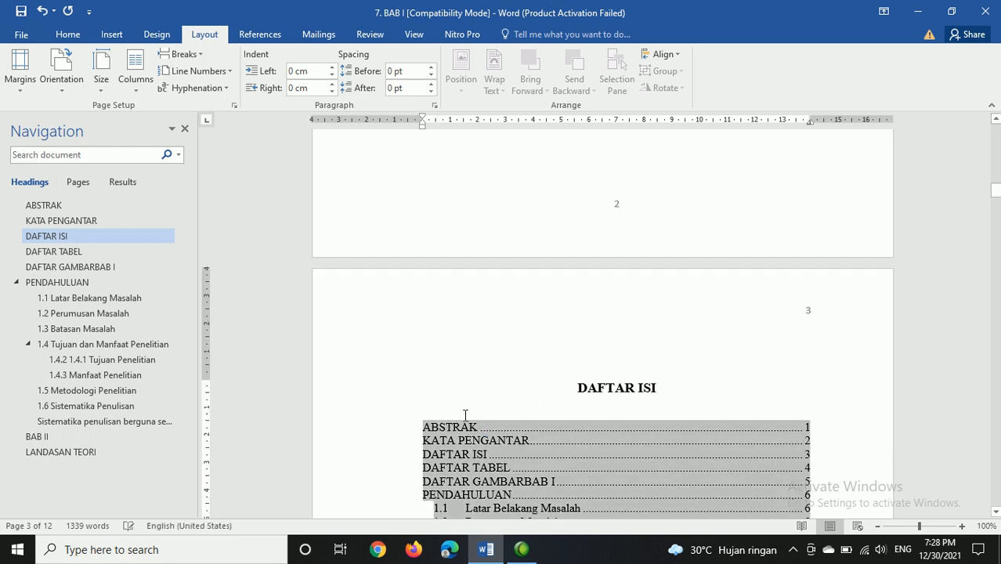
{"action": "left_click", "coordinate": [260, 34]}
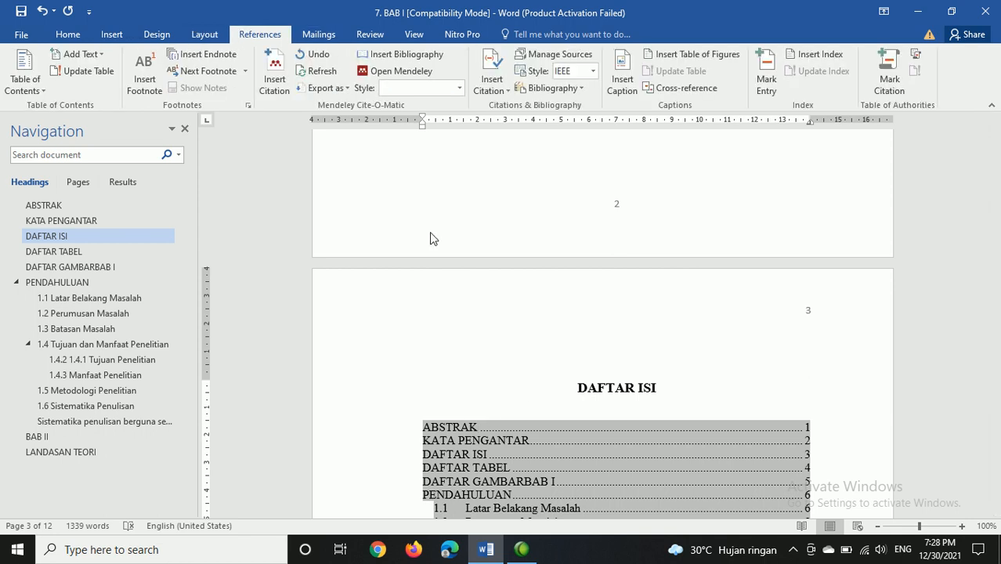
{"action": "scroll", "coordinate": [553, 406], "scroll_direction": "down", "scroll_amount": 6}
{"action": "scroll", "coordinate": [566, 411], "scroll_direction": "up", "scroll_amount": 4}
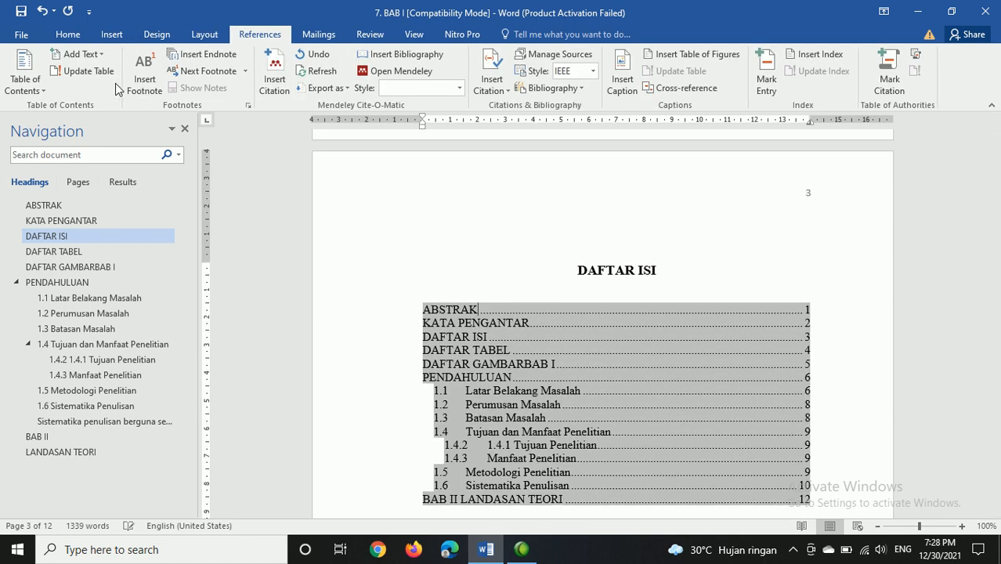
{"action": "left_click", "coordinate": [110, 72]}
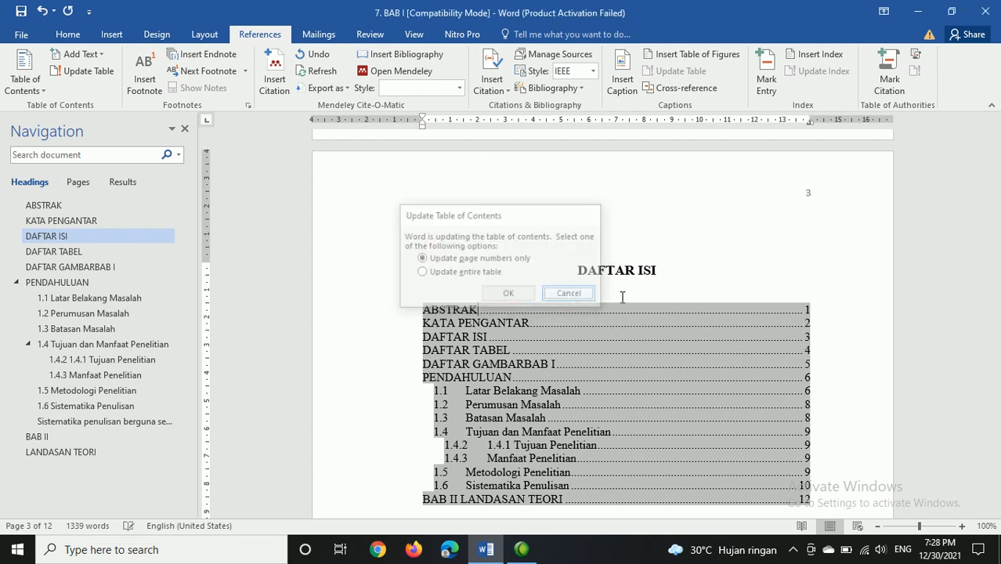
Step: Dismiss the update options without updating the table of contents
{"action": "left_click", "coordinate": [571, 298]}
{"action": "scroll", "coordinate": [695, 322], "scroll_direction": "down", "scroll_amount": 5}
{"action": "left_click", "coordinate": [531, 244]}
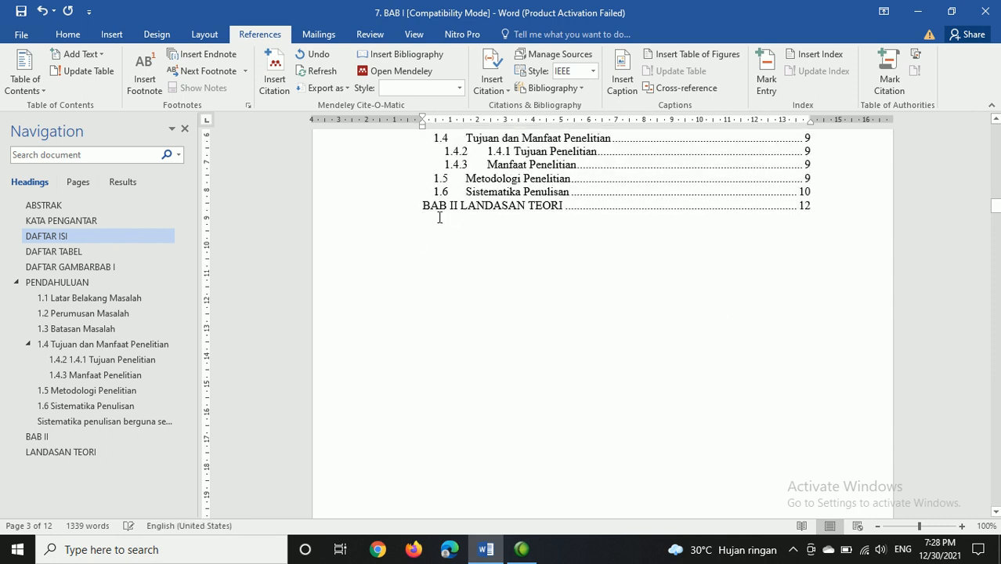
Step: Add the subheading text "2.1. Sistem Pakar" below the BAB II LANDASAN TEORI title on page 12
{"action": "scroll", "coordinate": [440, 217], "scroll_direction": "down", "scroll_amount": 10}
{"action": "scroll", "coordinate": [997, 227], "scroll_direction": "up", "scroll_amount": 9}
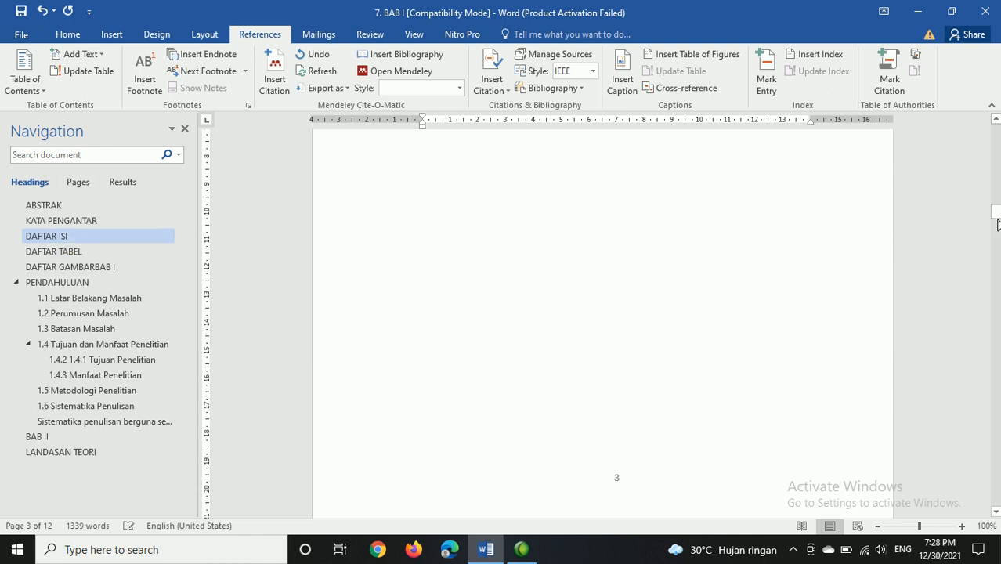
{"action": "left_click_drag", "start_coordinate": [993, 215], "coordinate": [721, 408]}
{"action": "left_click", "coordinate": [641, 270]}
{"action": "key", "text": "Return"}
{"action": "type", "text": "2.1. Sistem Pakar"}
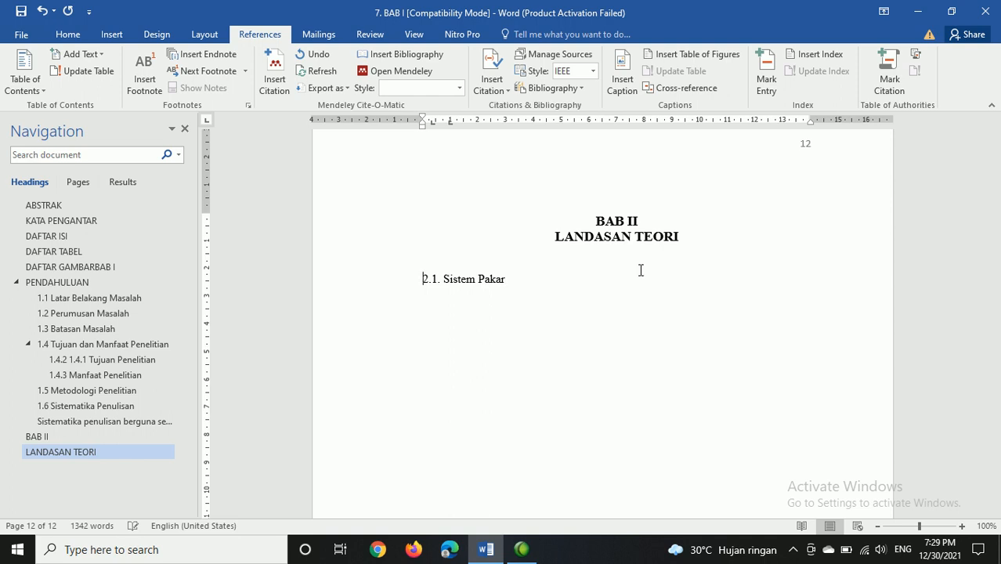
Step: Apply the Heading 2 style to the "2.1. Sistem Pakar" line under LANDASAN TEORI
{"action": "key", "text": "shift+End"}
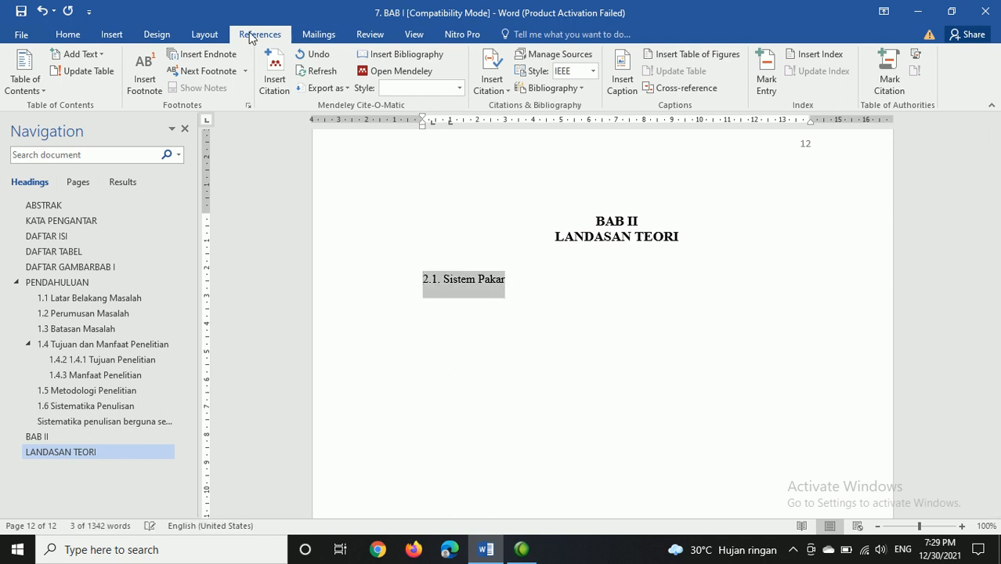
{"action": "left_click", "coordinate": [77, 40]}
{"action": "left_click", "coordinate": [512, 77]}
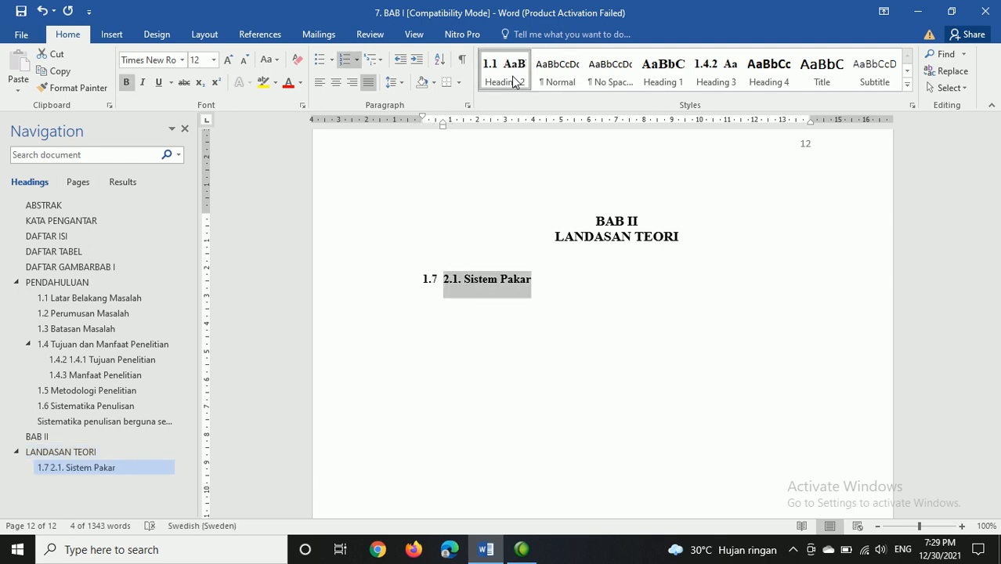
{"action": "left_click", "coordinate": [561, 282]}
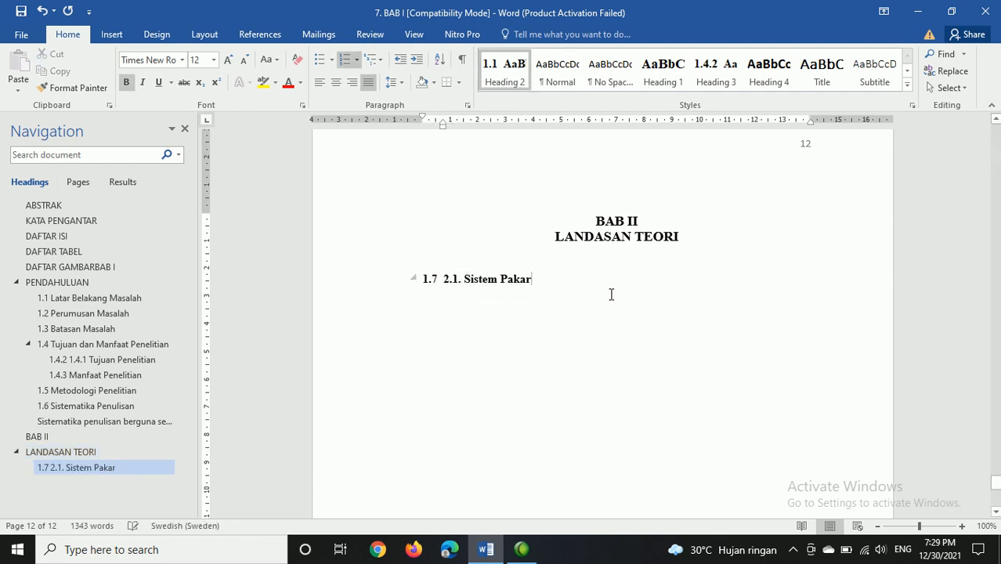
{"action": "left_click_drag", "start_coordinate": [554, 279], "coordinate": [438, 288]}
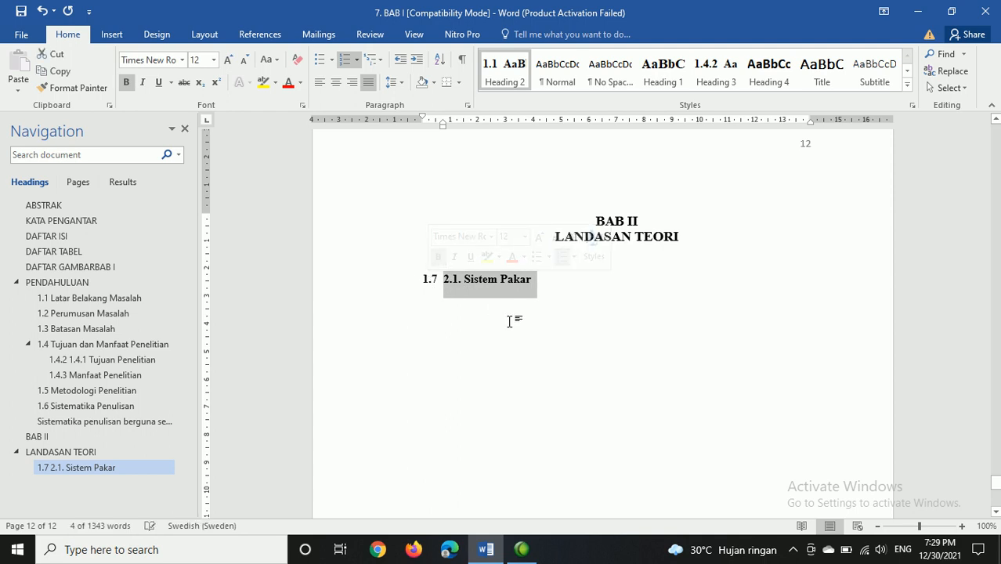
Step: Update the entire table of contents on the DAFTAR ISI page, including both its entries and page numbers
{"action": "scroll", "coordinate": [546, 295], "scroll_direction": "up", "scroll_amount": 10}
{"action": "scroll", "coordinate": [546, 295], "scroll_direction": "up", "scroll_amount": 20}
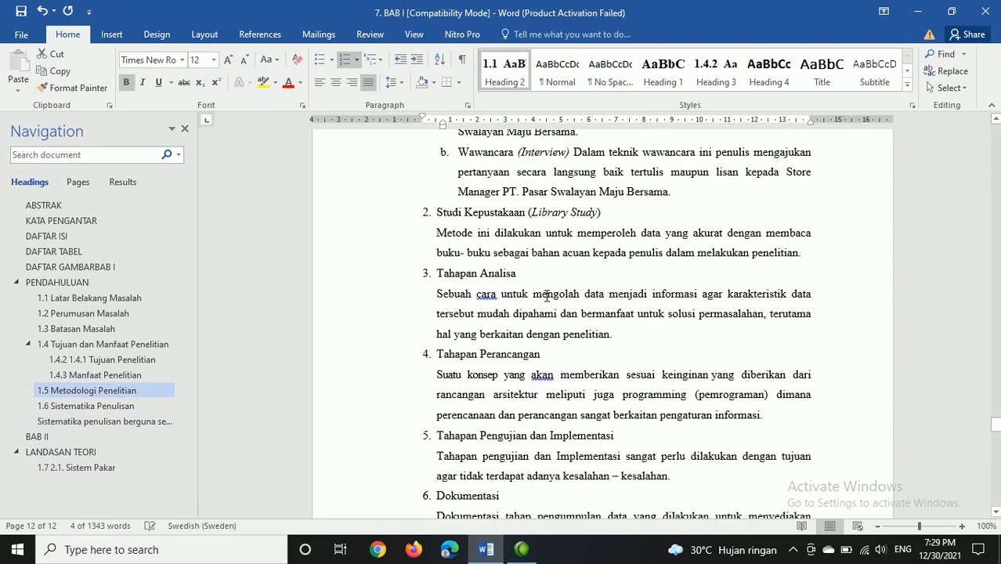
{"action": "scroll", "coordinate": [546, 295], "scroll_direction": "up", "scroll_amount": 20}
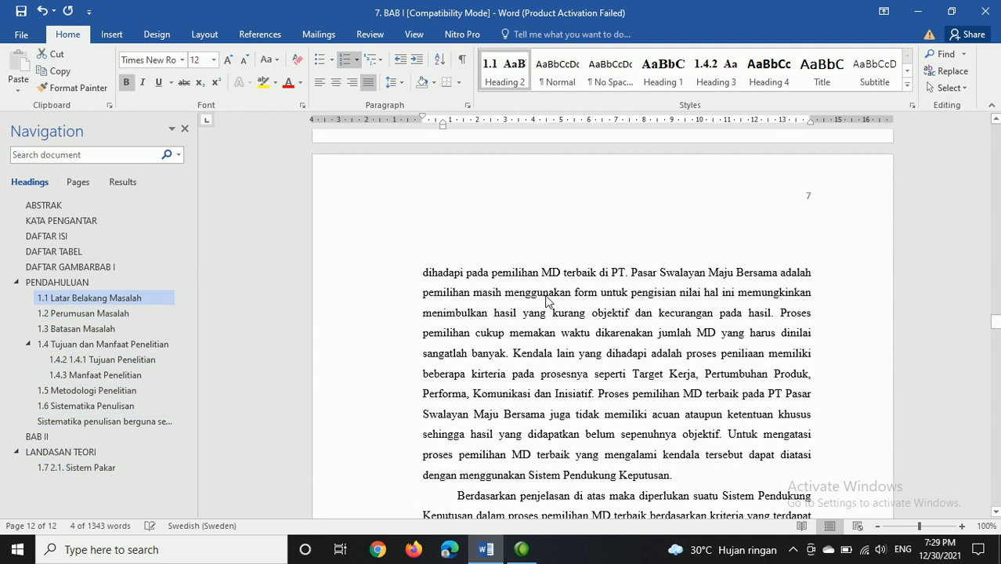
{"action": "scroll", "coordinate": [546, 295], "scroll_direction": "up", "scroll_amount": 20}
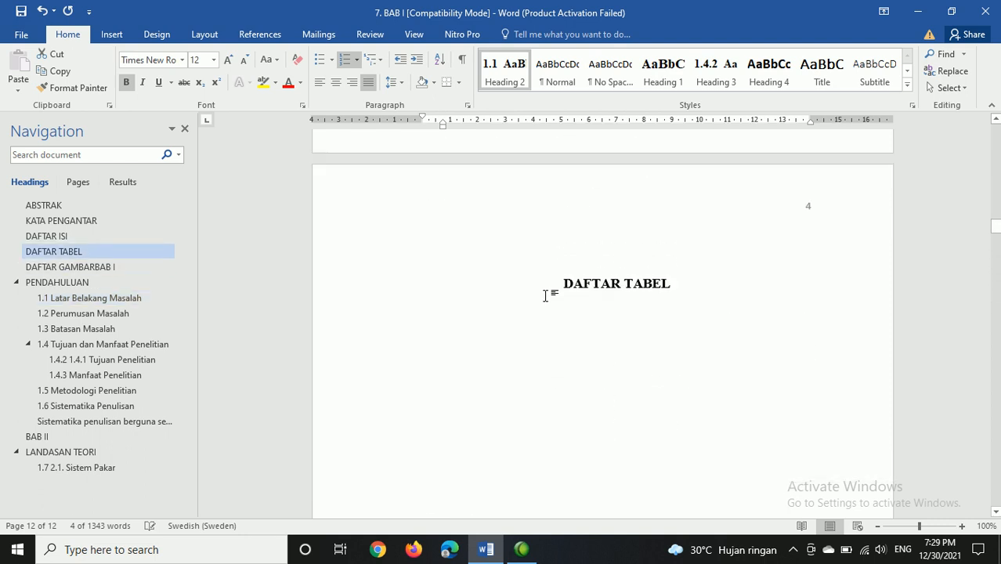
{"action": "scroll", "coordinate": [546, 296], "scroll_direction": "down", "scroll_amount": 6}
{"action": "left_click", "coordinate": [514, 324]}
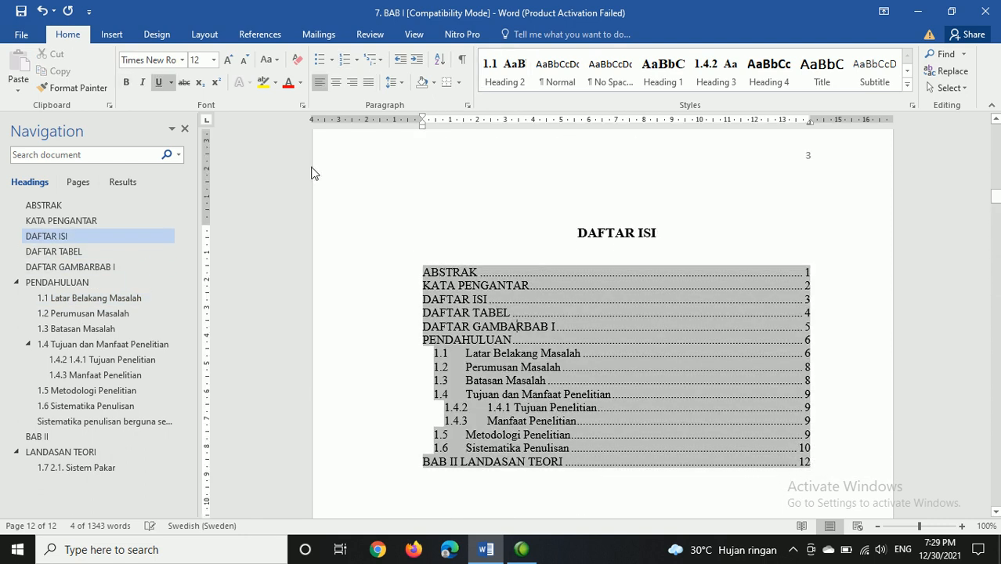
{"action": "left_click", "coordinate": [259, 34]}
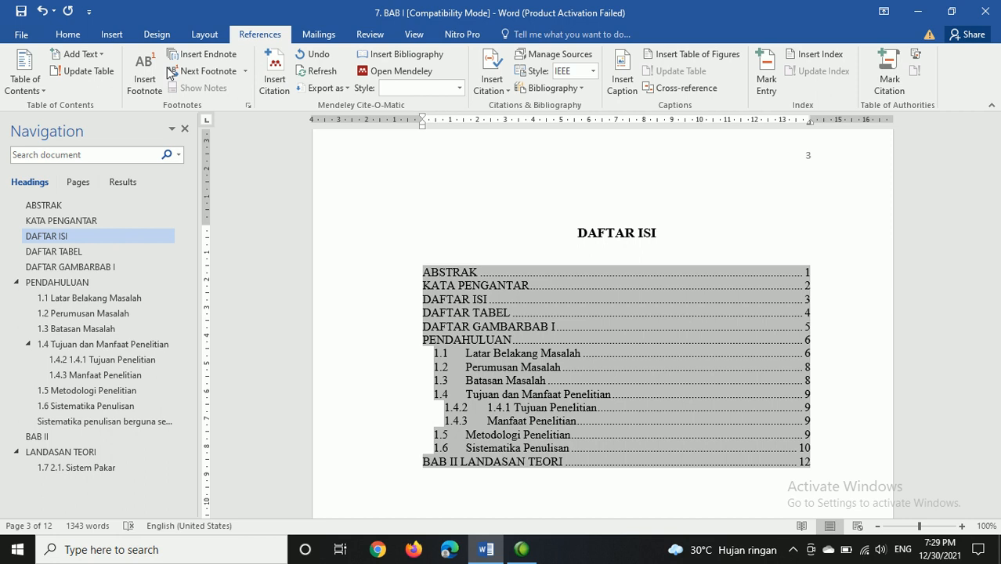
{"action": "left_click", "coordinate": [82, 70]}
{"action": "left_click", "coordinate": [496, 274]}
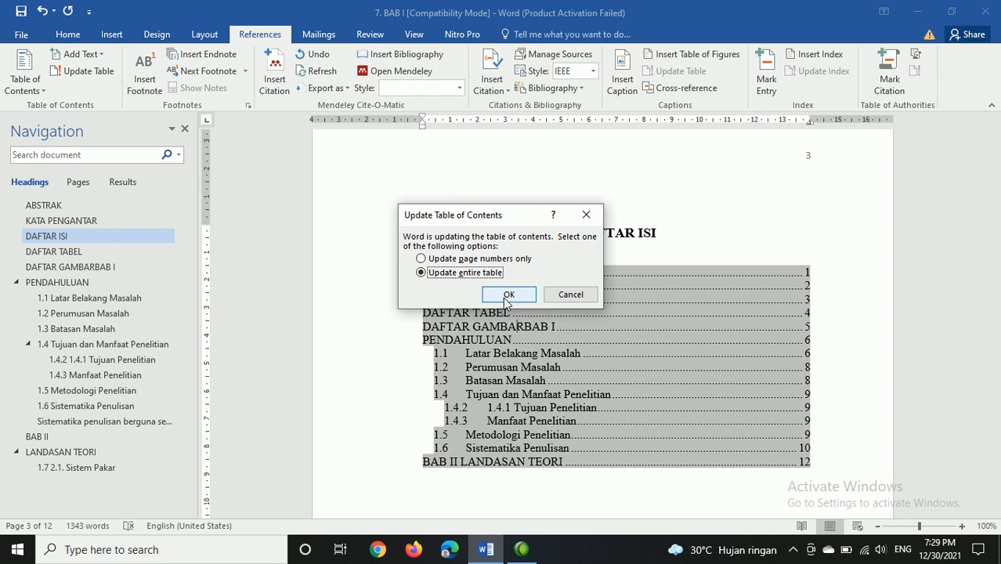
{"action": "left_click", "coordinate": [509, 295]}
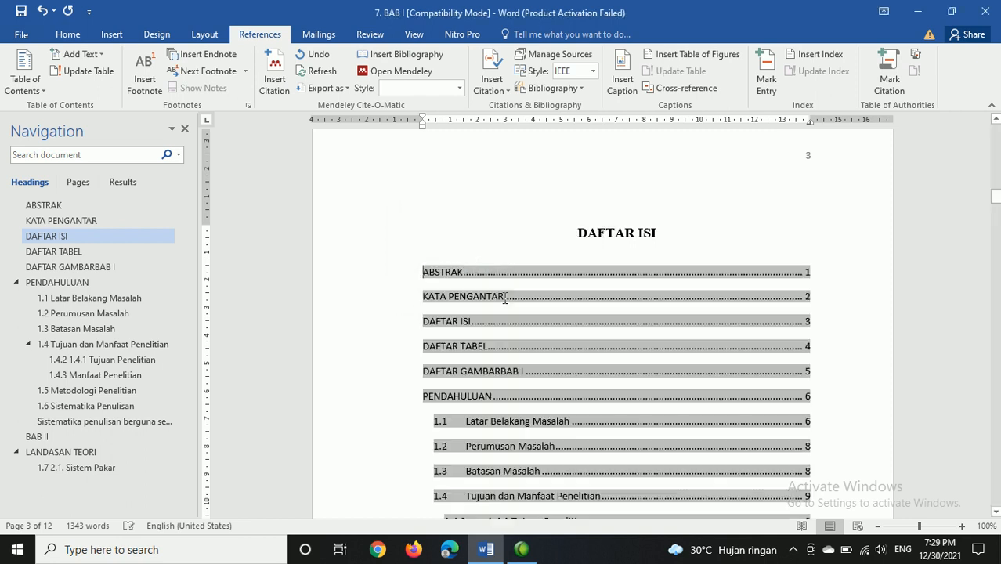
Step: Examine the updated table of contents for the new "2.1. Sistem Pakar" entry and the layout of the other entries
{"action": "scroll", "coordinate": [505, 282], "scroll_direction": "down", "scroll_amount": 3}
{"action": "scroll", "coordinate": [491, 468], "scroll_direction": "down", "scroll_amount": 3}
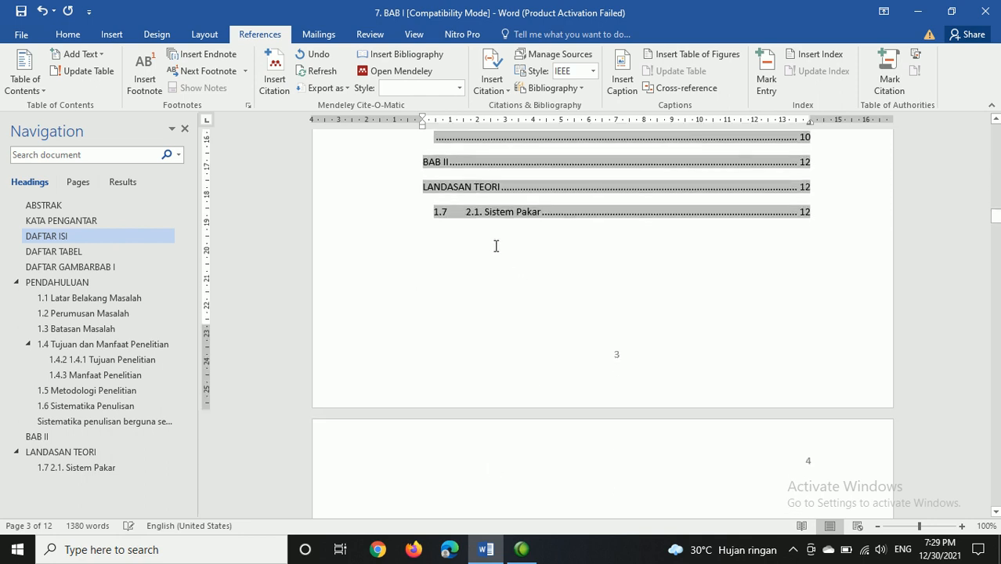
{"action": "left_click_drag", "start_coordinate": [462, 214], "coordinate": [793, 236]}
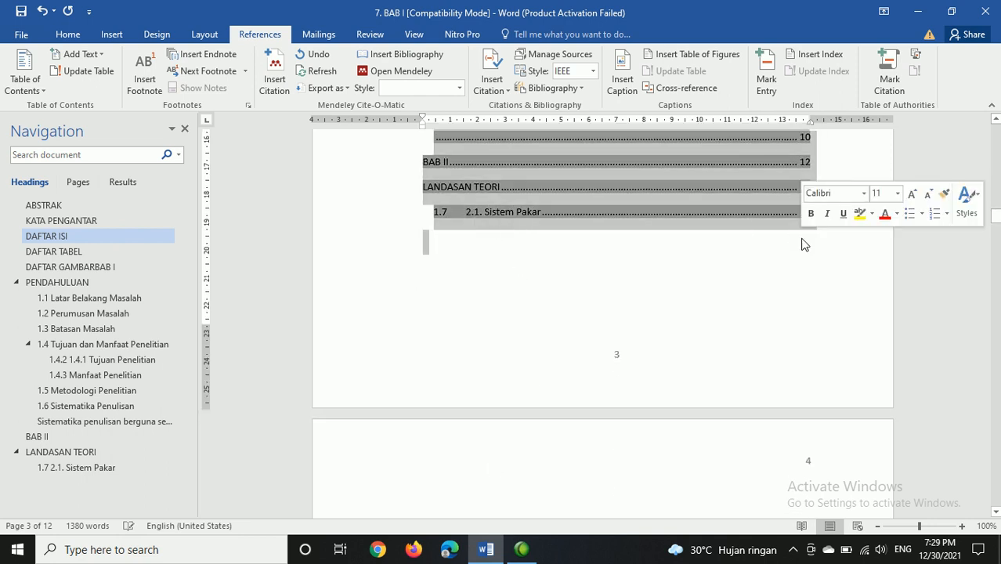
{"action": "left_click", "coordinate": [799, 237]}
{"action": "scroll", "coordinate": [727, 200], "scroll_direction": "up", "scroll_amount": 5}
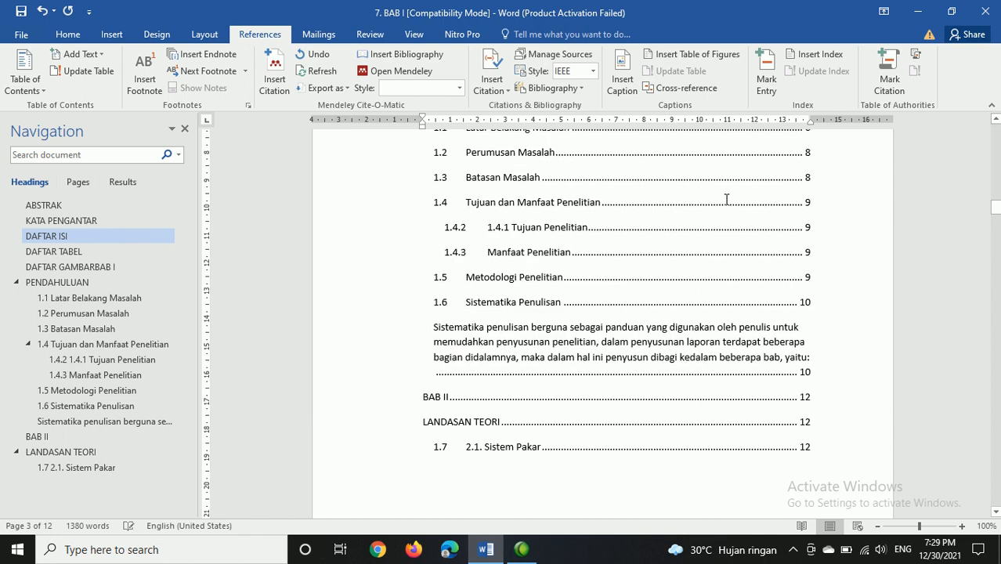
{"action": "scroll", "coordinate": [618, 275], "scroll_direction": "up", "scroll_amount": 5}
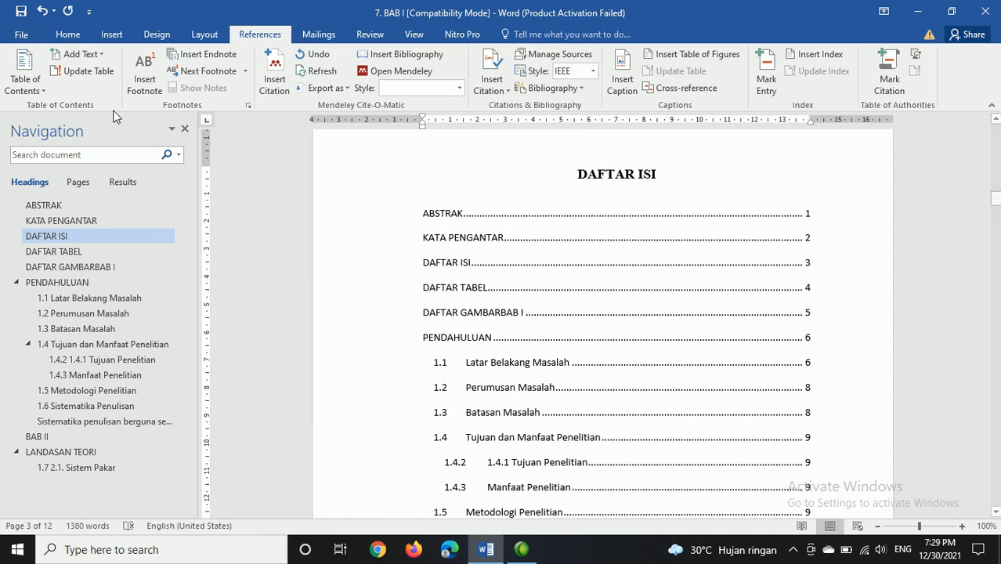
{"action": "left_click", "coordinate": [36, 76]}
{"action": "left_click", "coordinate": [59, 70]}
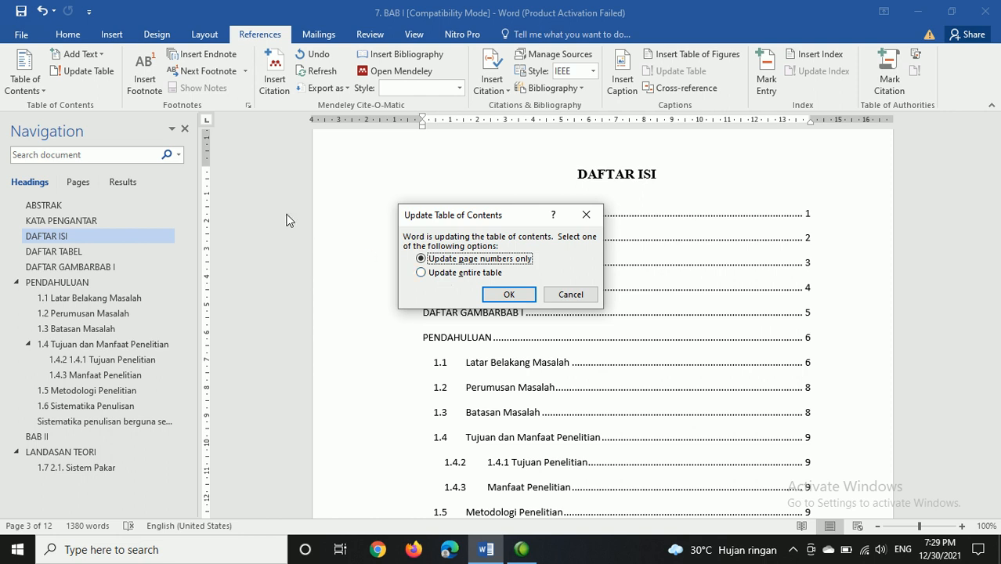
{"action": "left_click", "coordinate": [571, 294]}
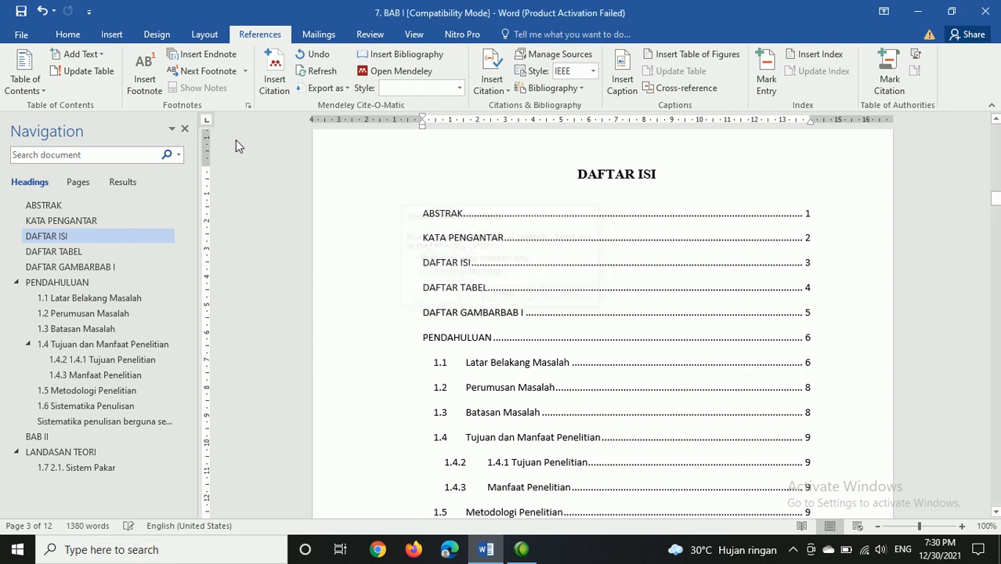
Step: Hide the heading navigation pane and look over the updated table of contents and the surrounding pages
{"action": "left_click", "coordinate": [185, 129]}
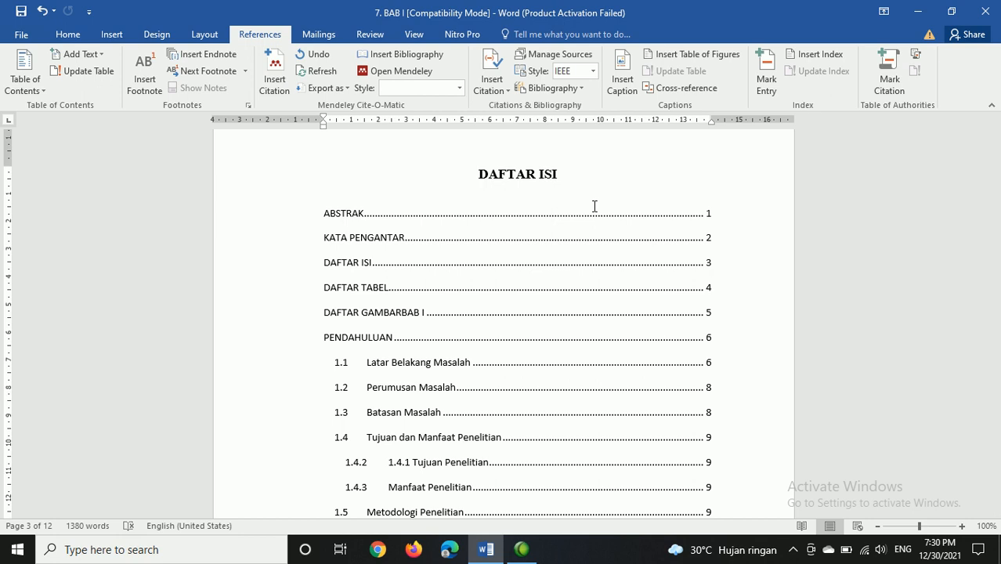
{"action": "scroll", "coordinate": [619, 251], "scroll_direction": "down", "scroll_amount": 10}
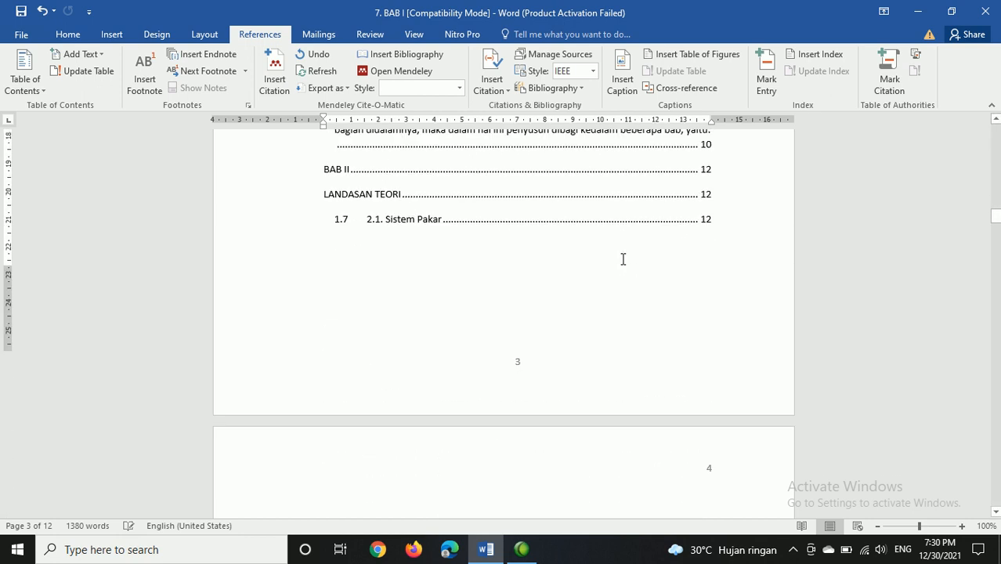
{"action": "scroll", "coordinate": [623, 260], "scroll_direction": "down", "scroll_amount": 1}
{"action": "scroll", "coordinate": [623, 260], "scroll_direction": "up", "scroll_amount": 2}
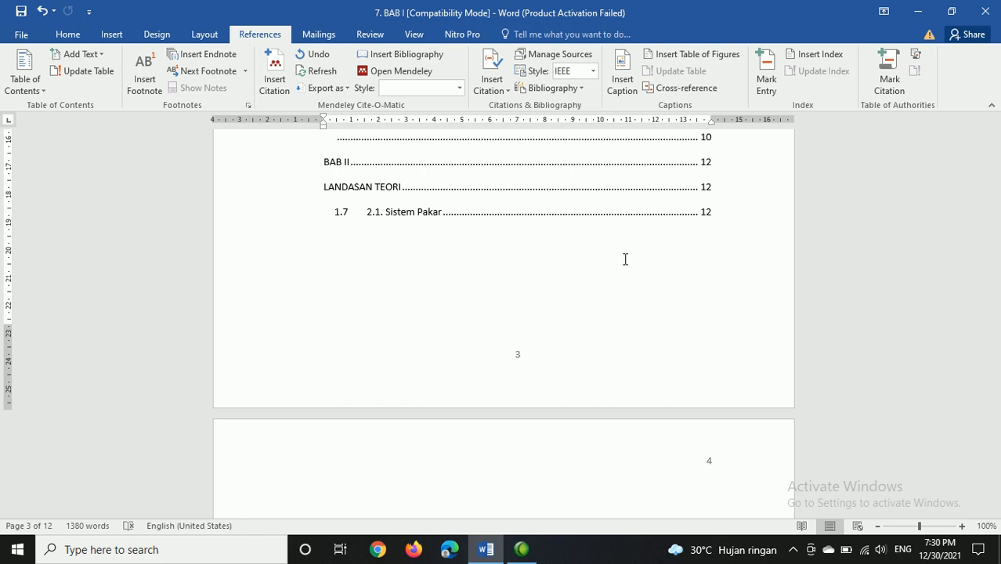
{"action": "scroll", "coordinate": [623, 260], "scroll_direction": "up", "scroll_amount": 15}
{"action": "scroll", "coordinate": [626, 258], "scroll_direction": "up", "scroll_amount": 10}
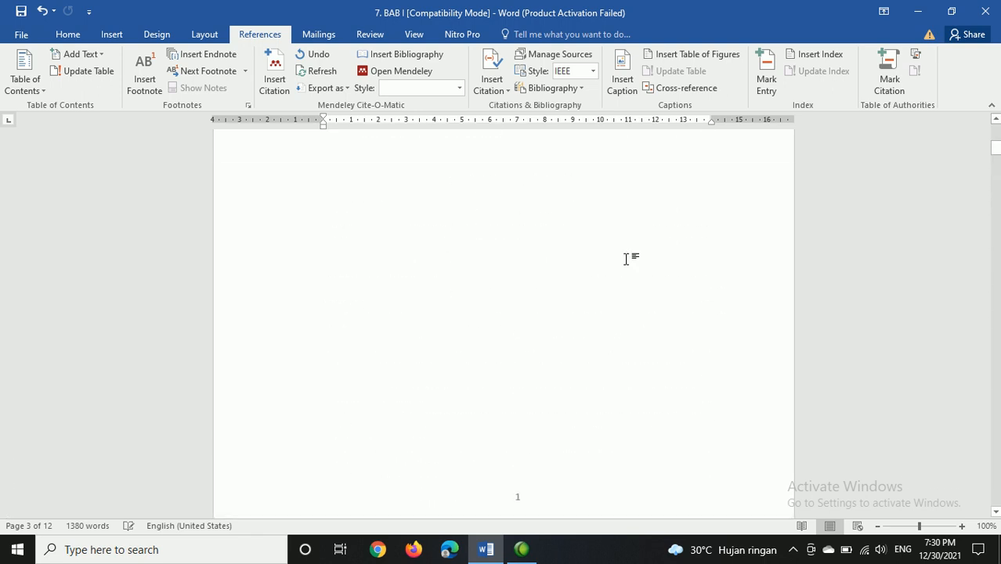